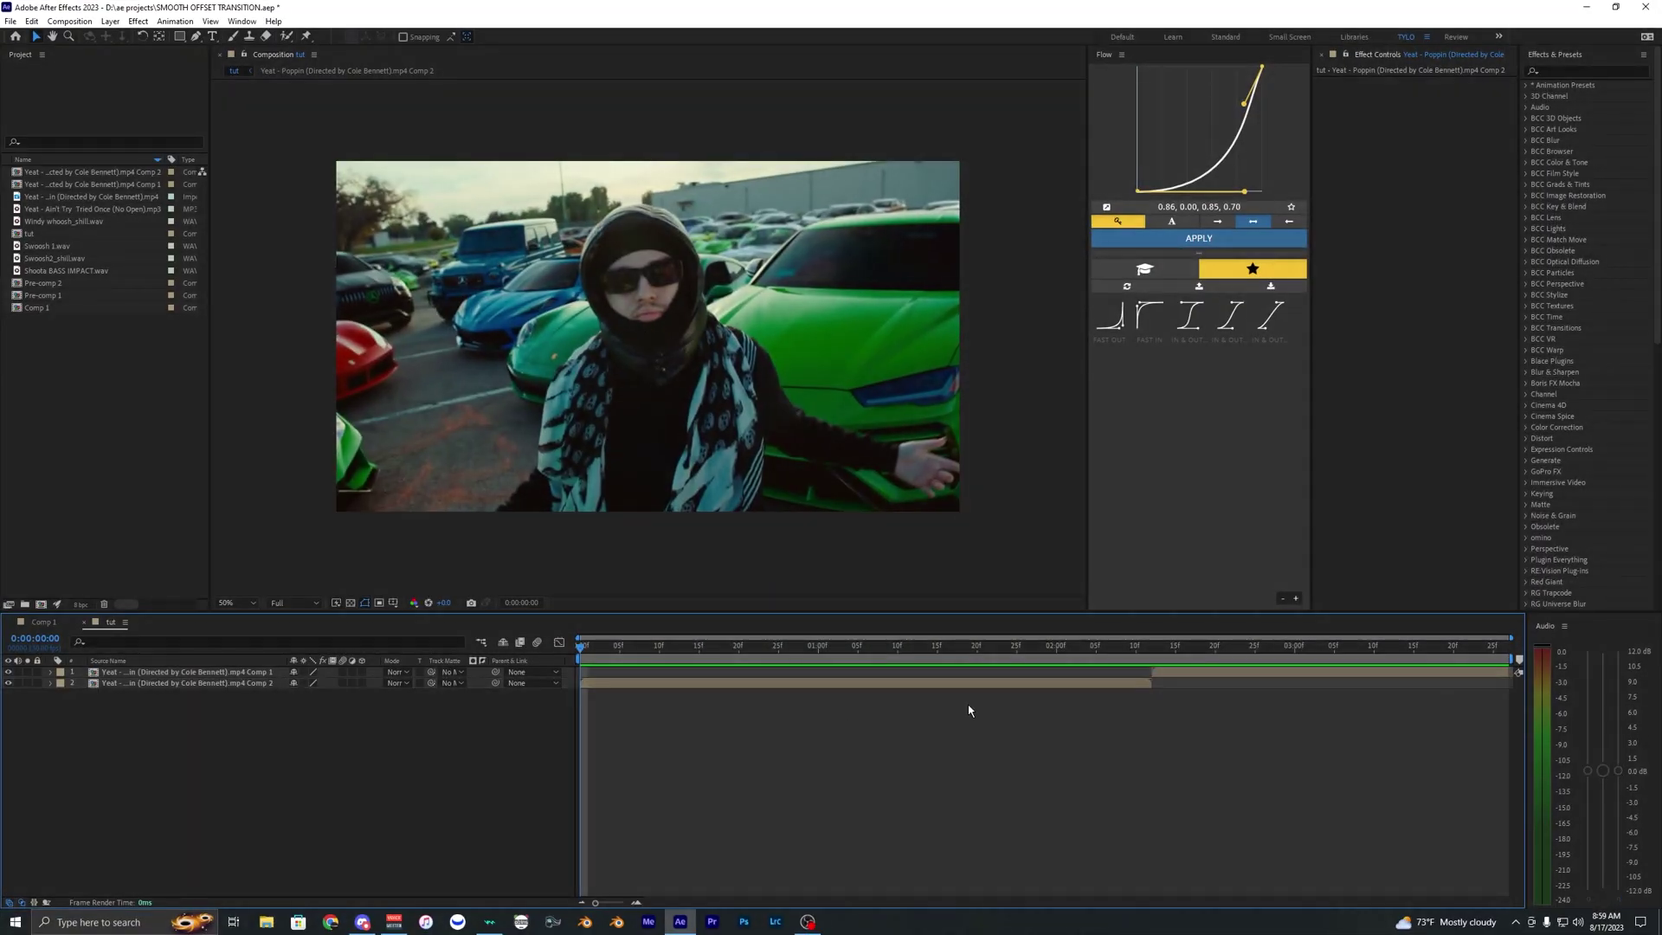
# - Review both clips in the composition and park the playhead on the cut between them at 0:00:02:12
pyautogui.click(1095, 682)
pyautogui.moveTo(1103, 658); pyautogui.dragTo(899, 649)
pyautogui.click(1181, 672)
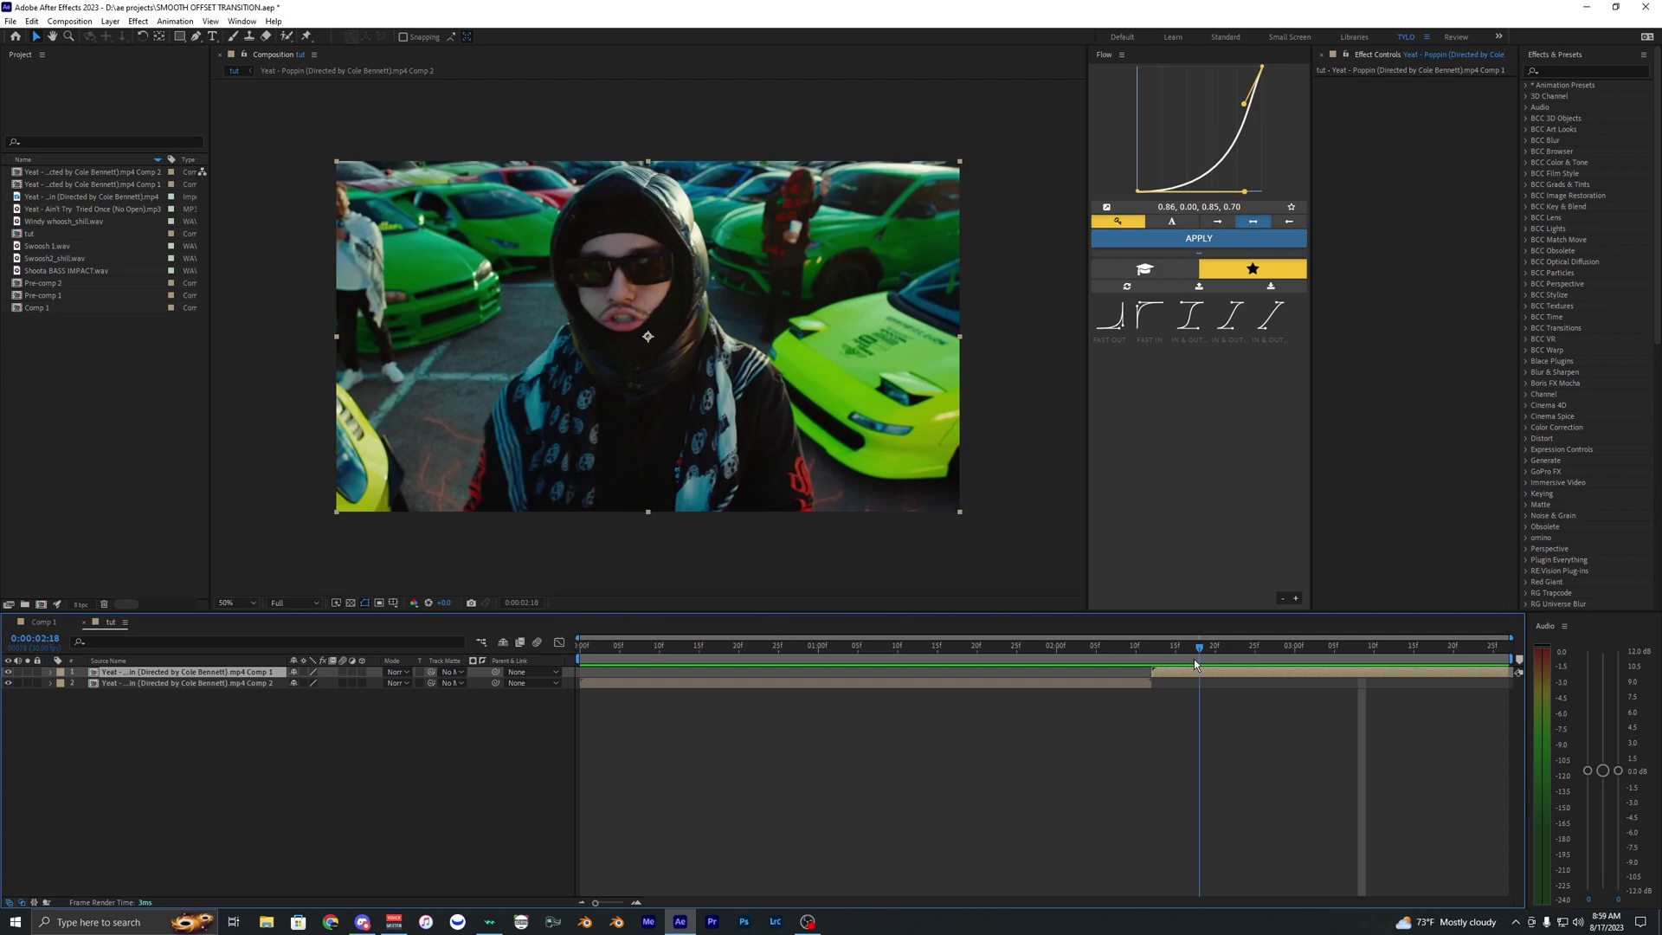
pyautogui.press('Home')
pyautogui.click(792, 684)
pyautogui.click(1154, 658)
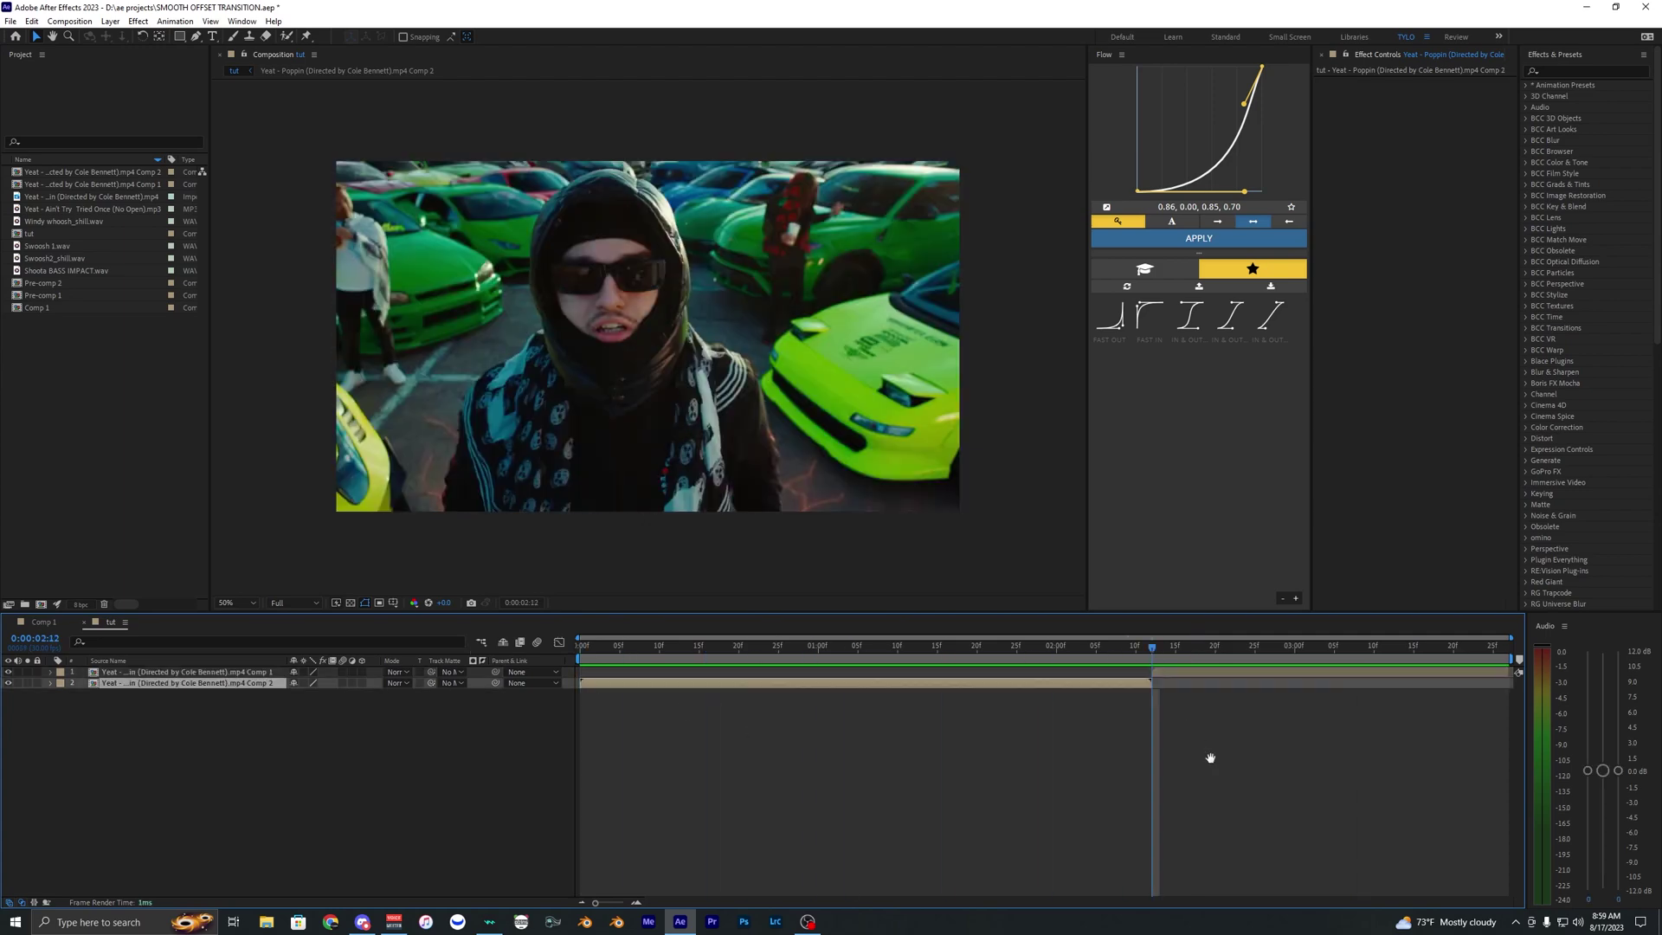
# - Rotoscope the man out of the second clip with the Roto Brush, starting from its first frame
pyautogui.click(1160, 671)
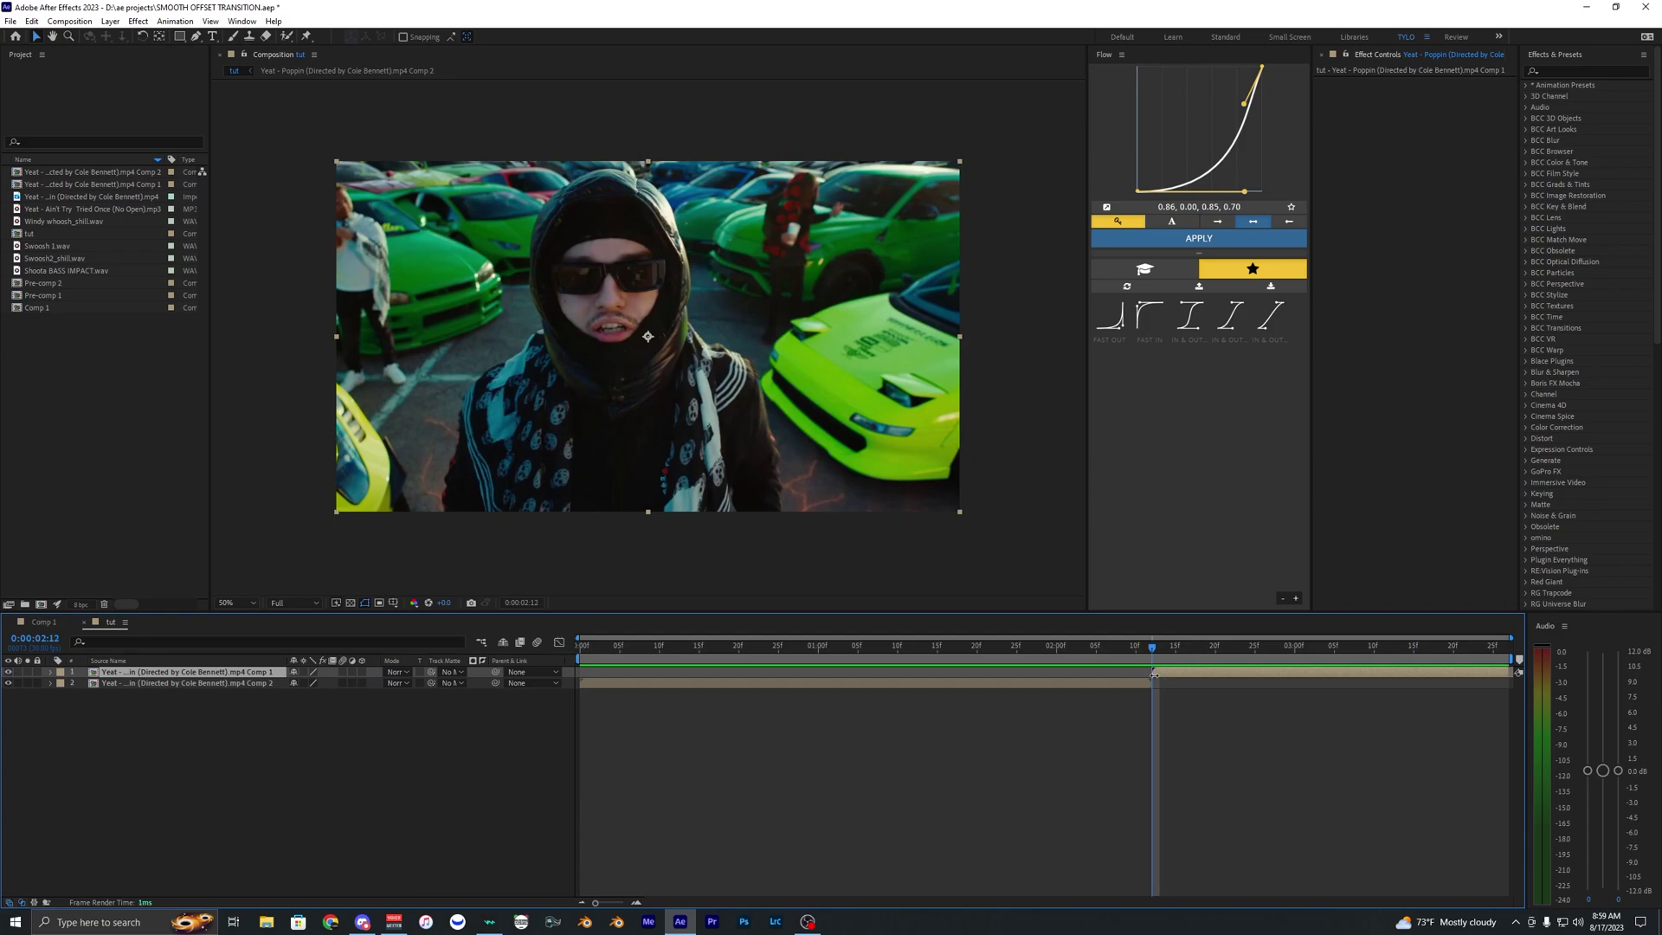
pyautogui.click(286, 36)
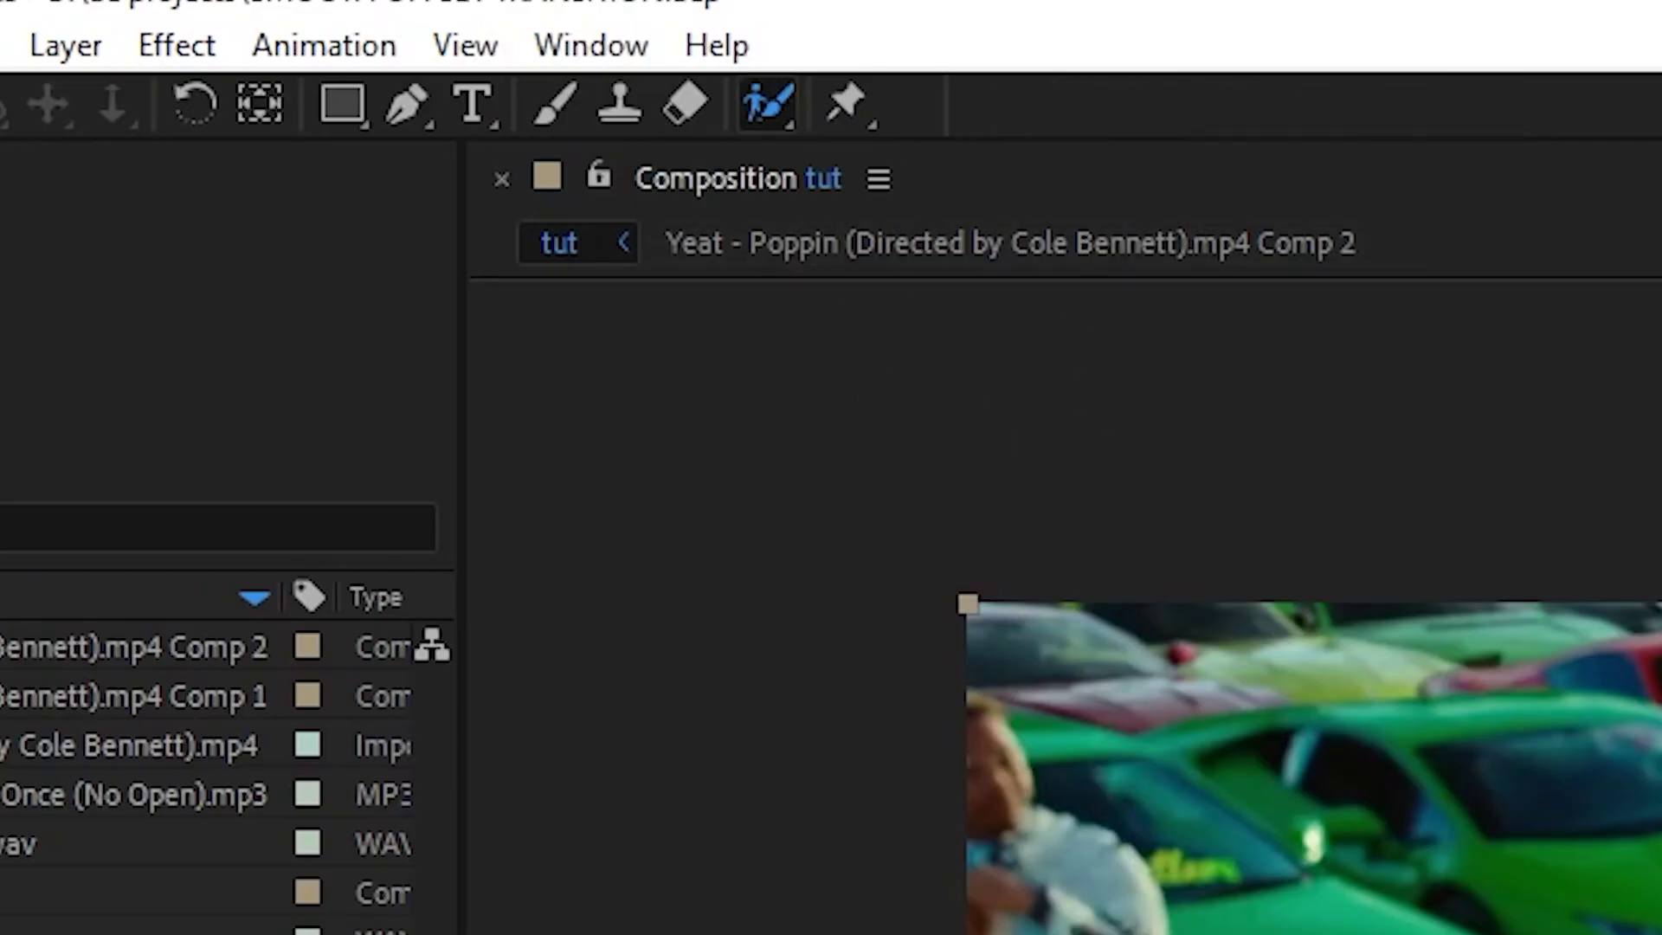
pyautogui.doubleClick(526, 408)
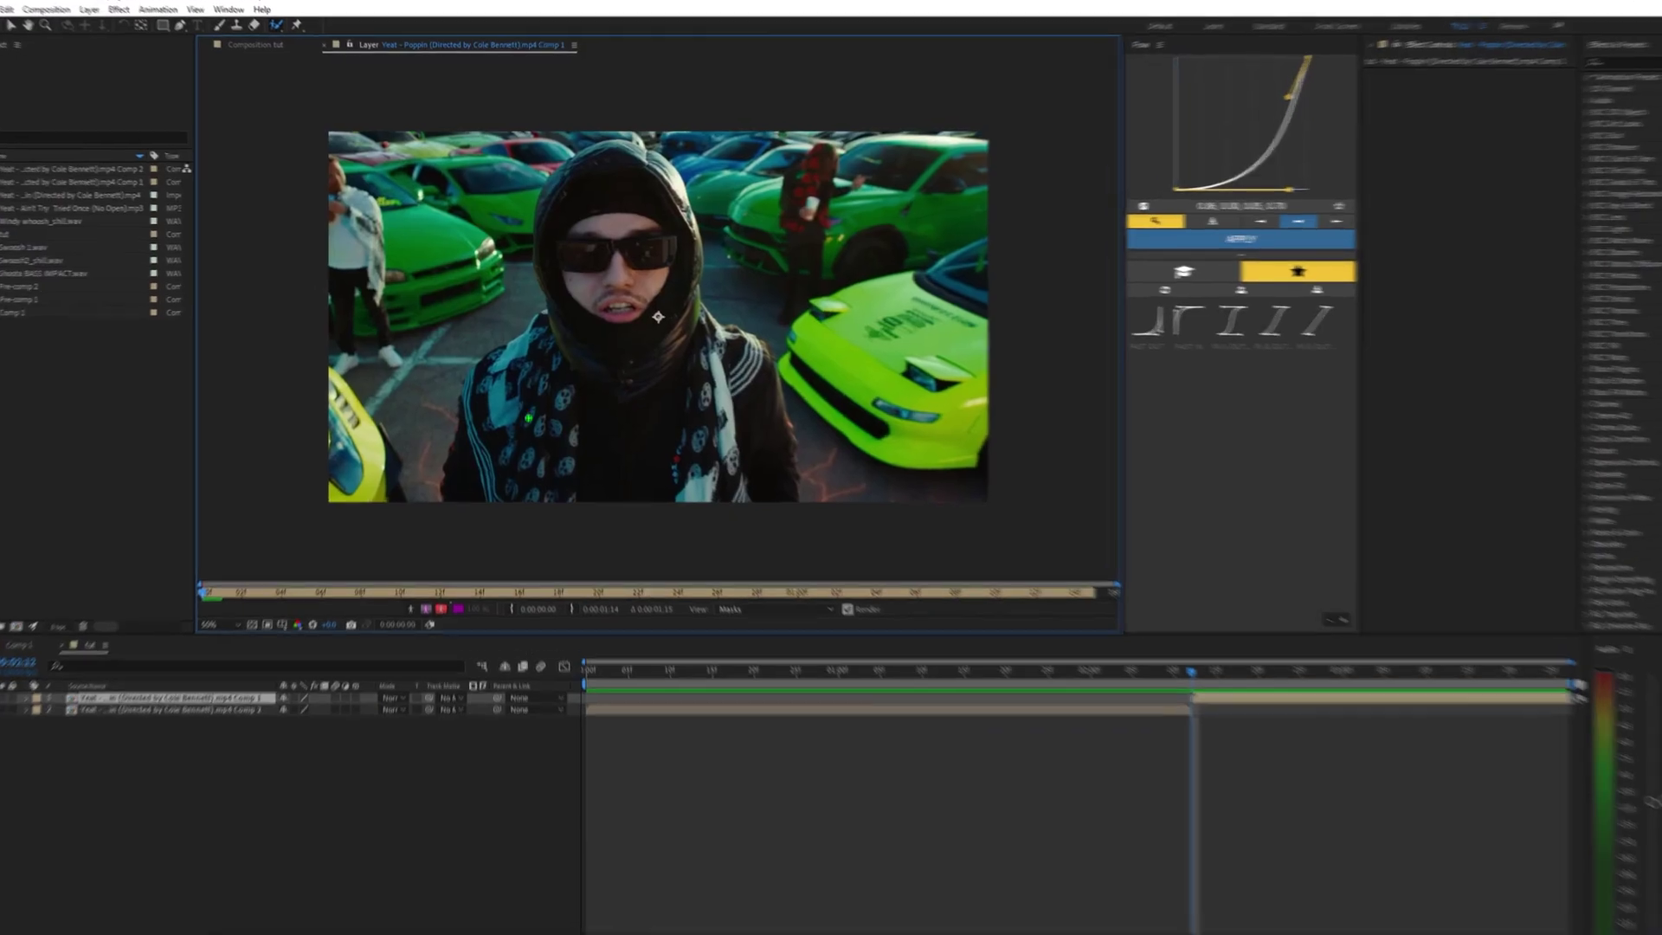
pyautogui.moveTo(466, 495)
pyautogui.mouseDown()
pyautogui.moveTo(700, 500)
pyautogui.moveTo(631, 204)
pyautogui.moveTo(522, 395)
pyautogui.moveTo(503, 485)
pyautogui.mouseUp()
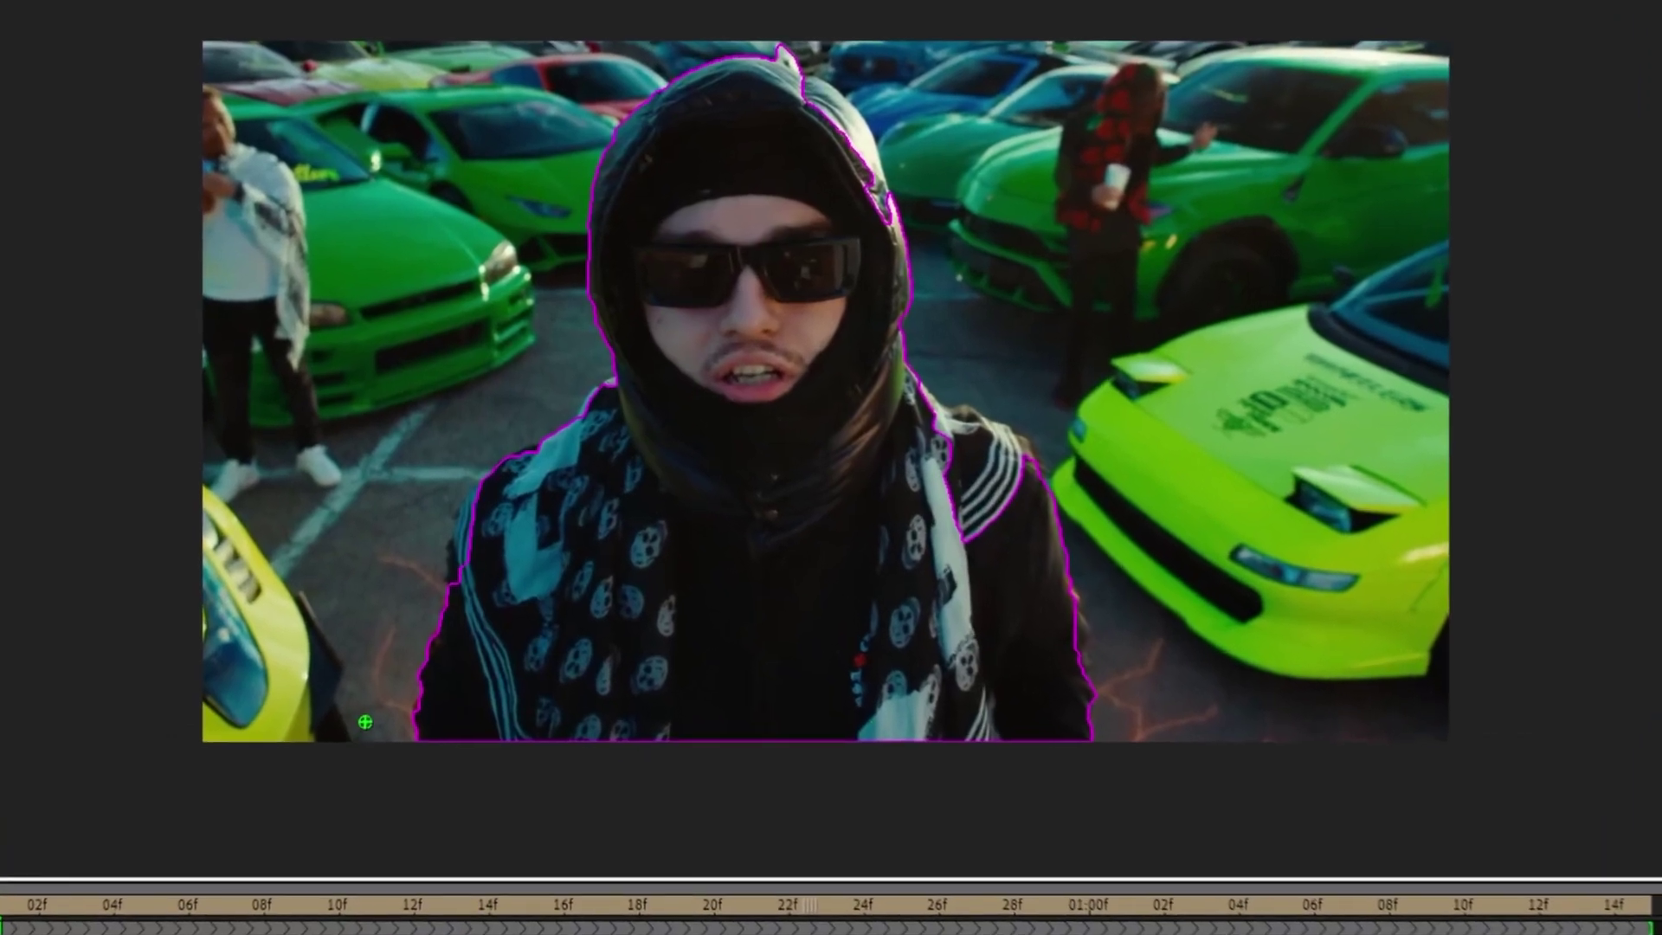
pyautogui.moveTo(451, 576); pyautogui.dragTo(491, 470)
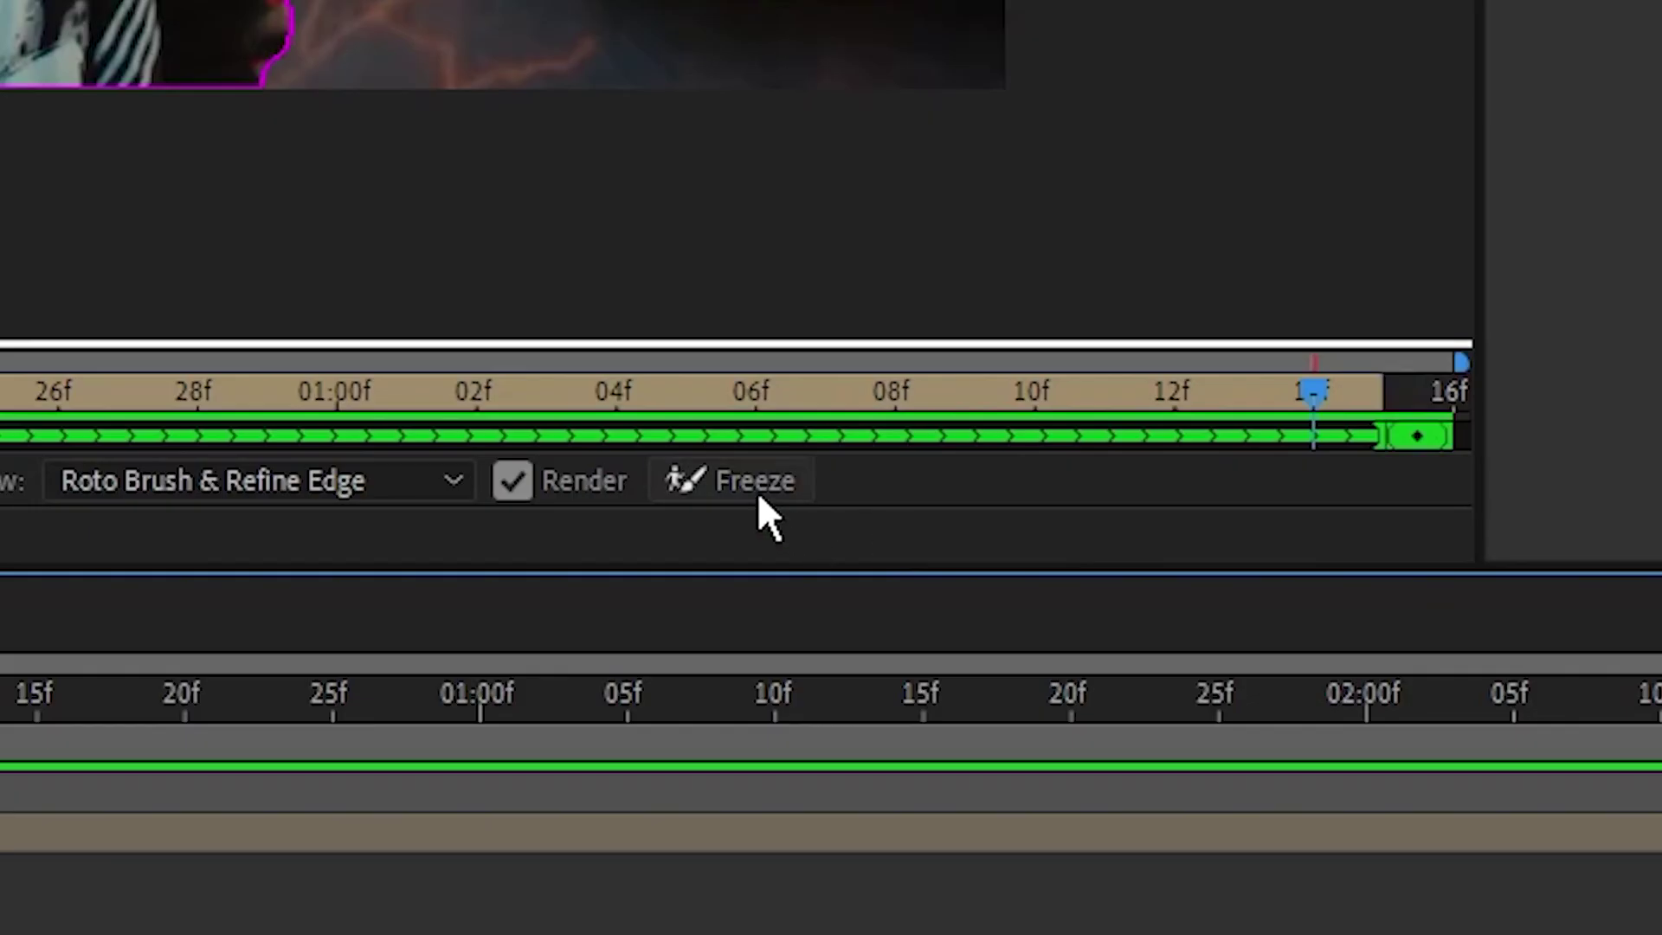
# - Freeze the propagated Roto Brush matte and return to the composition with the Selection tool
pyautogui.click(755, 484)
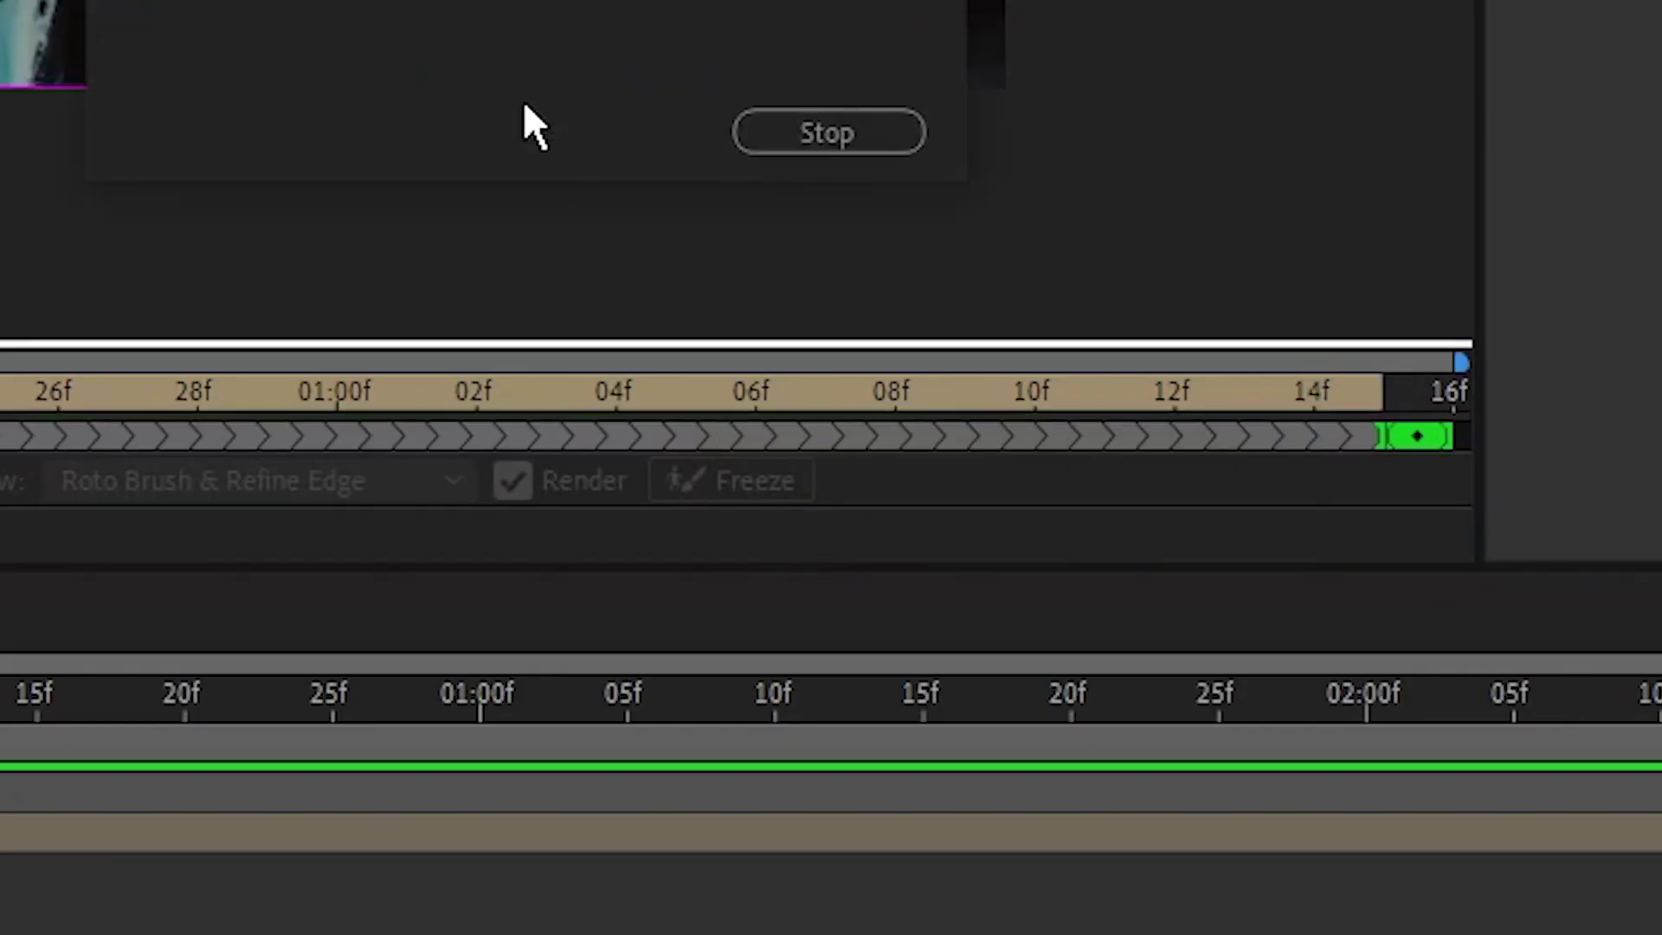
pyautogui.click(325, 57)
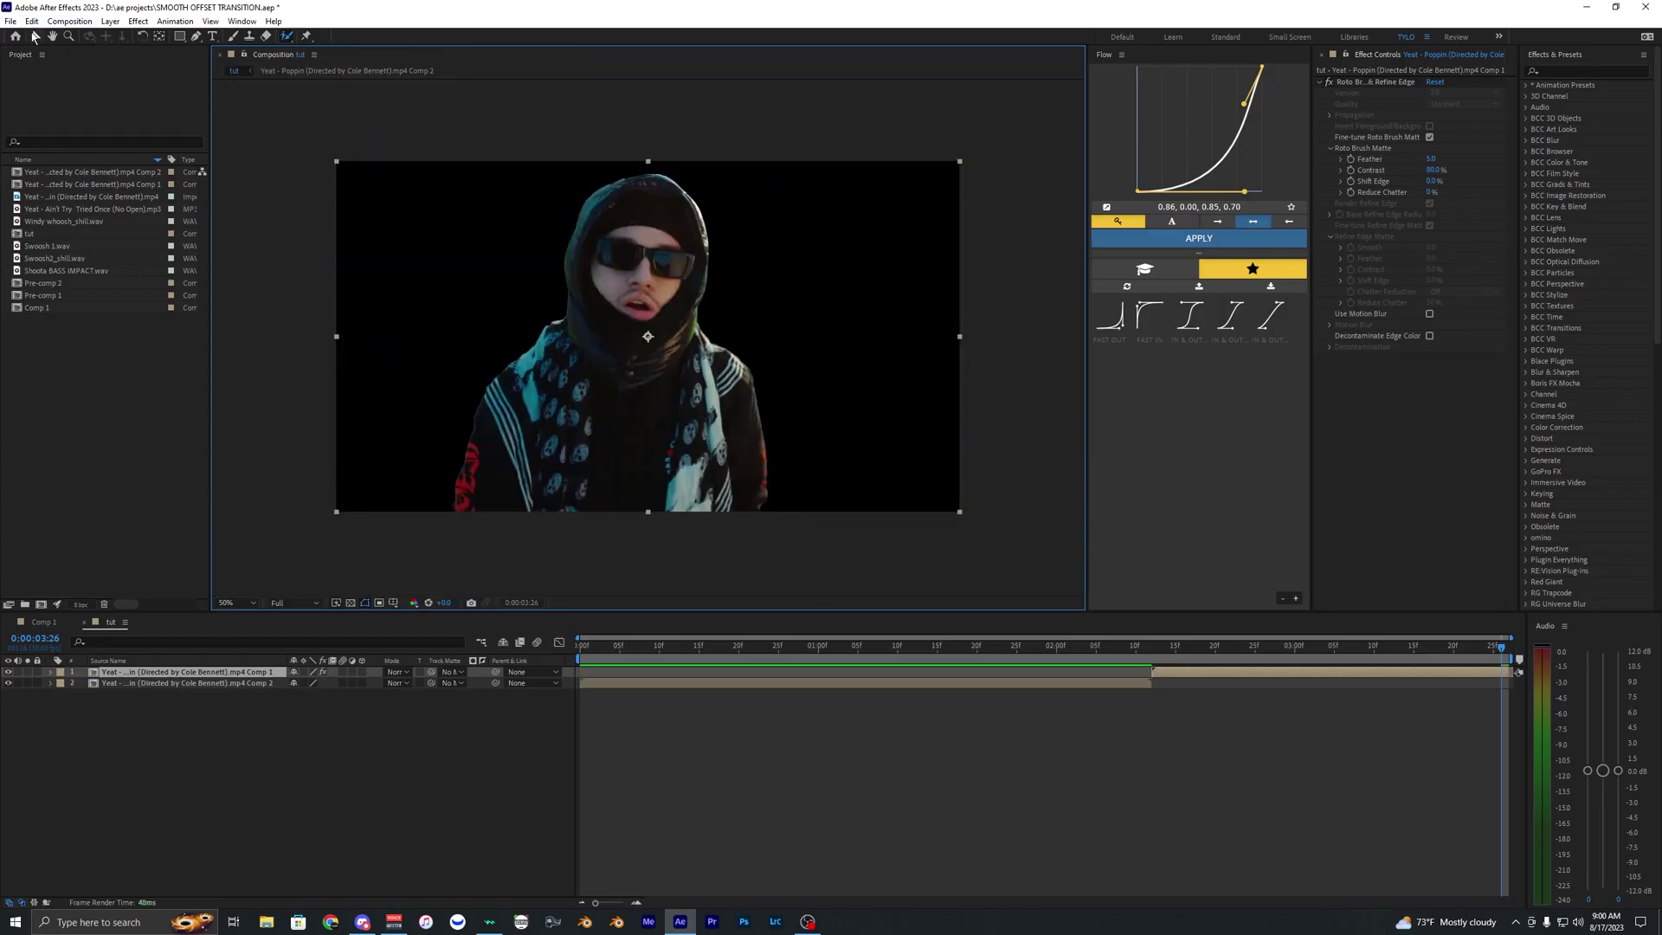
pyautogui.click(34, 37)
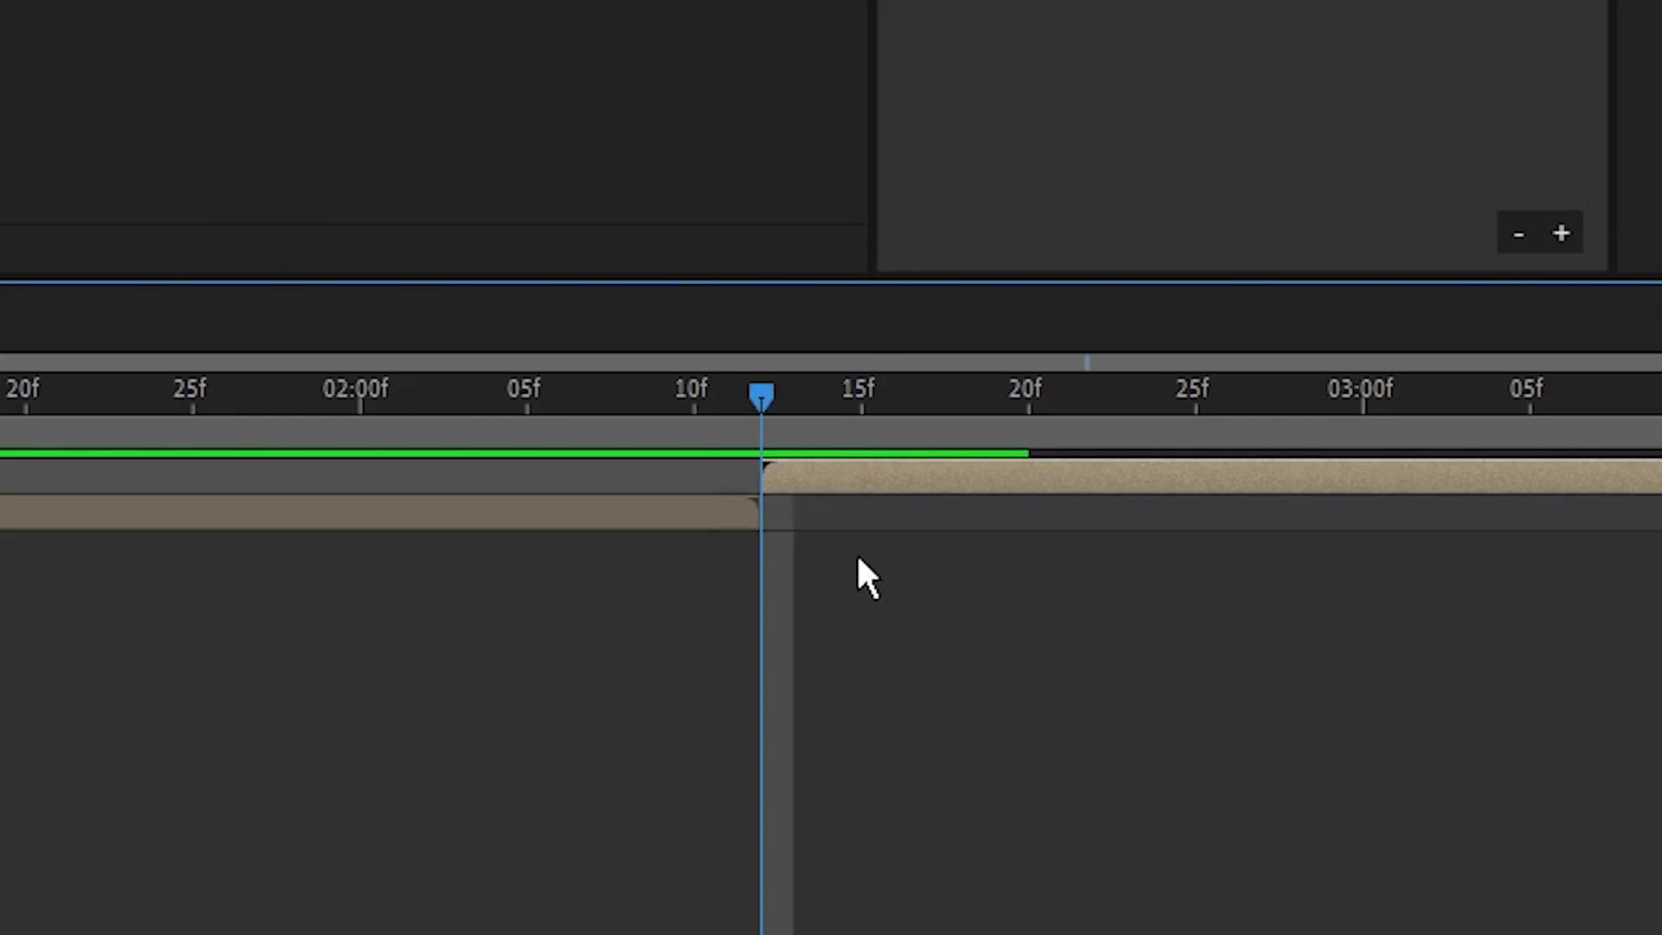
# - Slide the rotoscoped clip 20 frames earlier so it starts at 0:00:01:22, overlapping the first clip
pyautogui.click(1083, 695)
pyautogui.press('pagedown')
pyautogui.click(1152, 671)
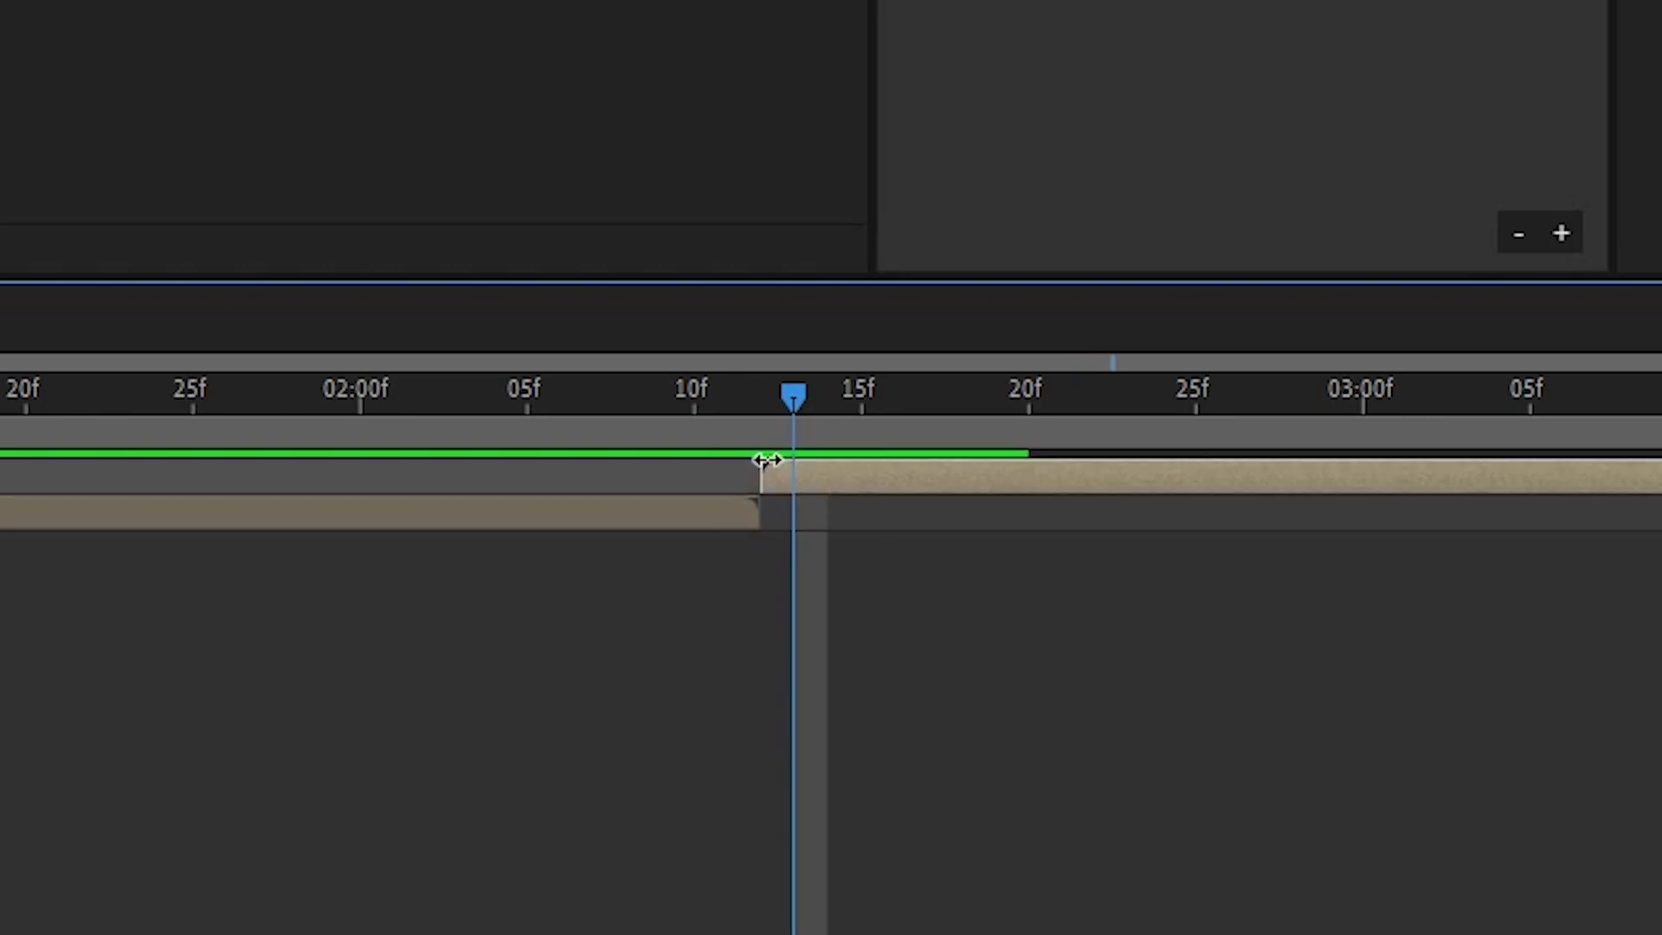
pyautogui.click(770, 398)
pyautogui.hotkey('shift', 'pageup')
pyautogui.hotkey('shift', 'pageup')
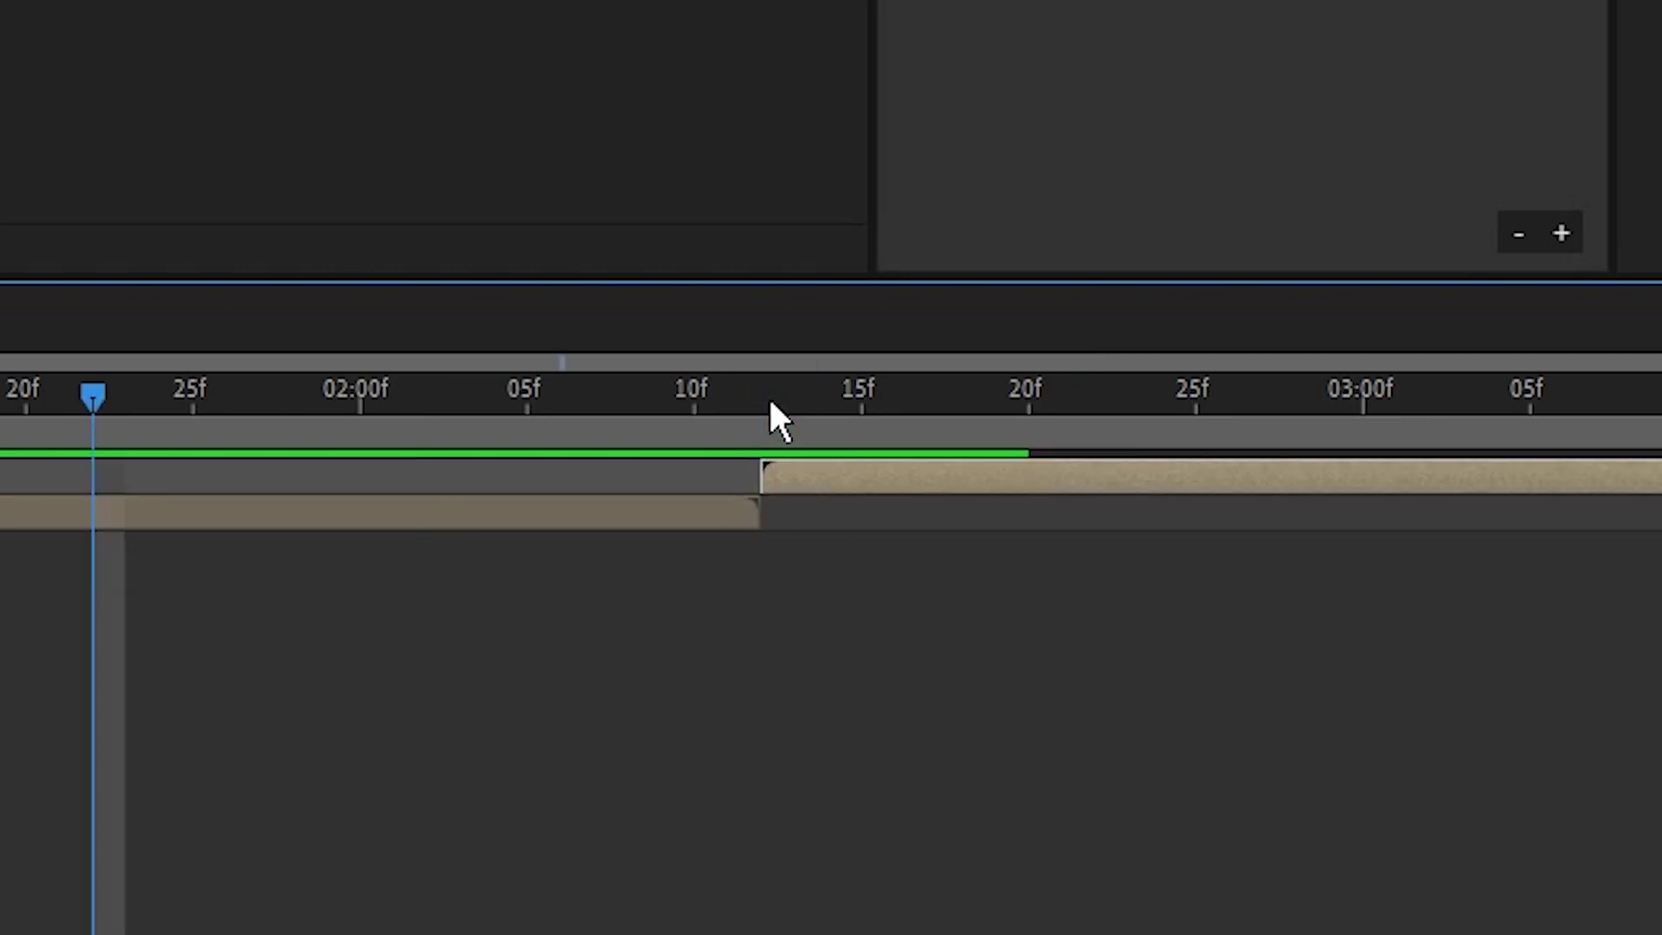
pyautogui.moveTo(802, 475); pyautogui.dragTo(132, 460)
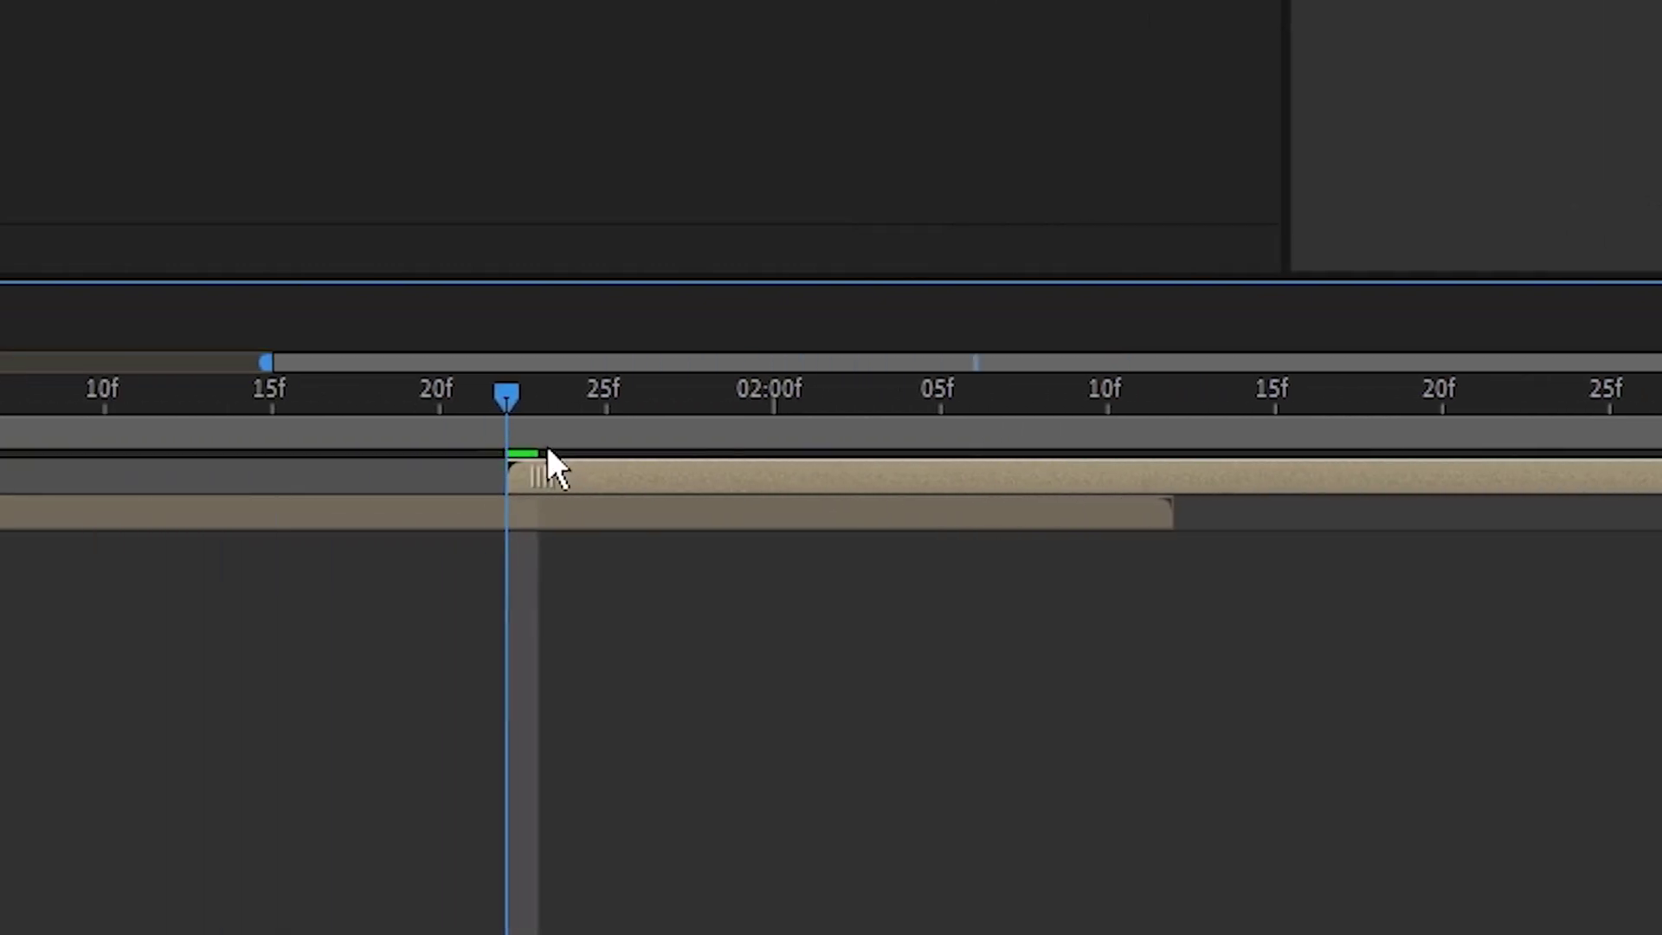
# - Find the Distort effect Offset and apply it to the rotoscoped layer
pyautogui.click(1576, 71)
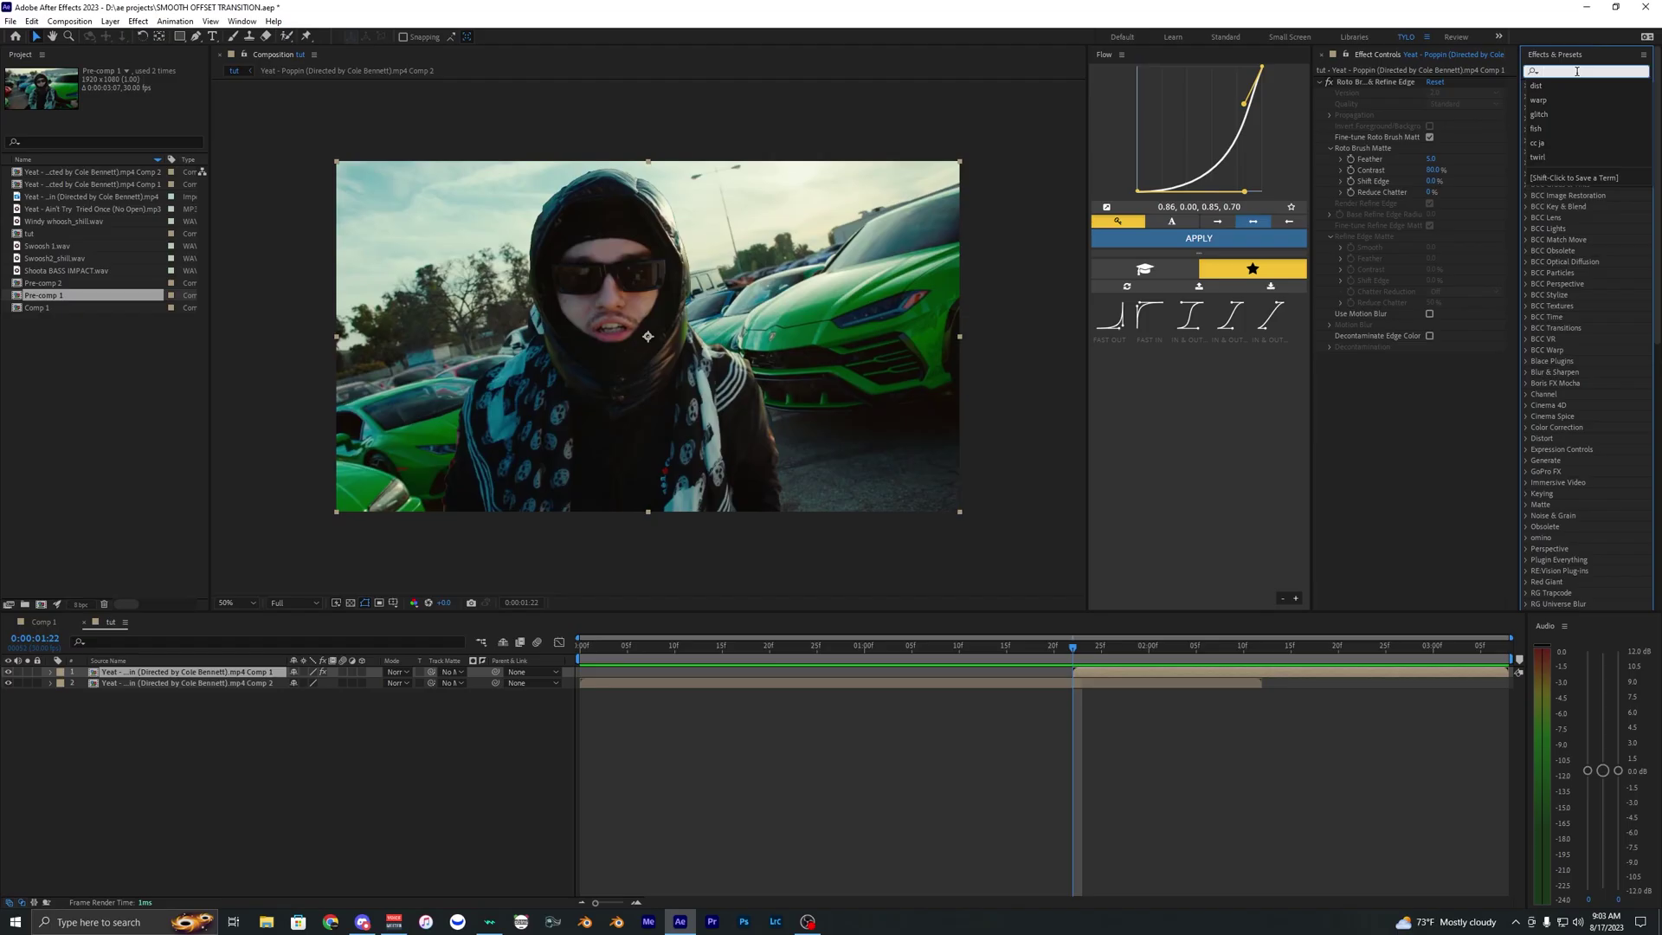
pyautogui.write('offset')
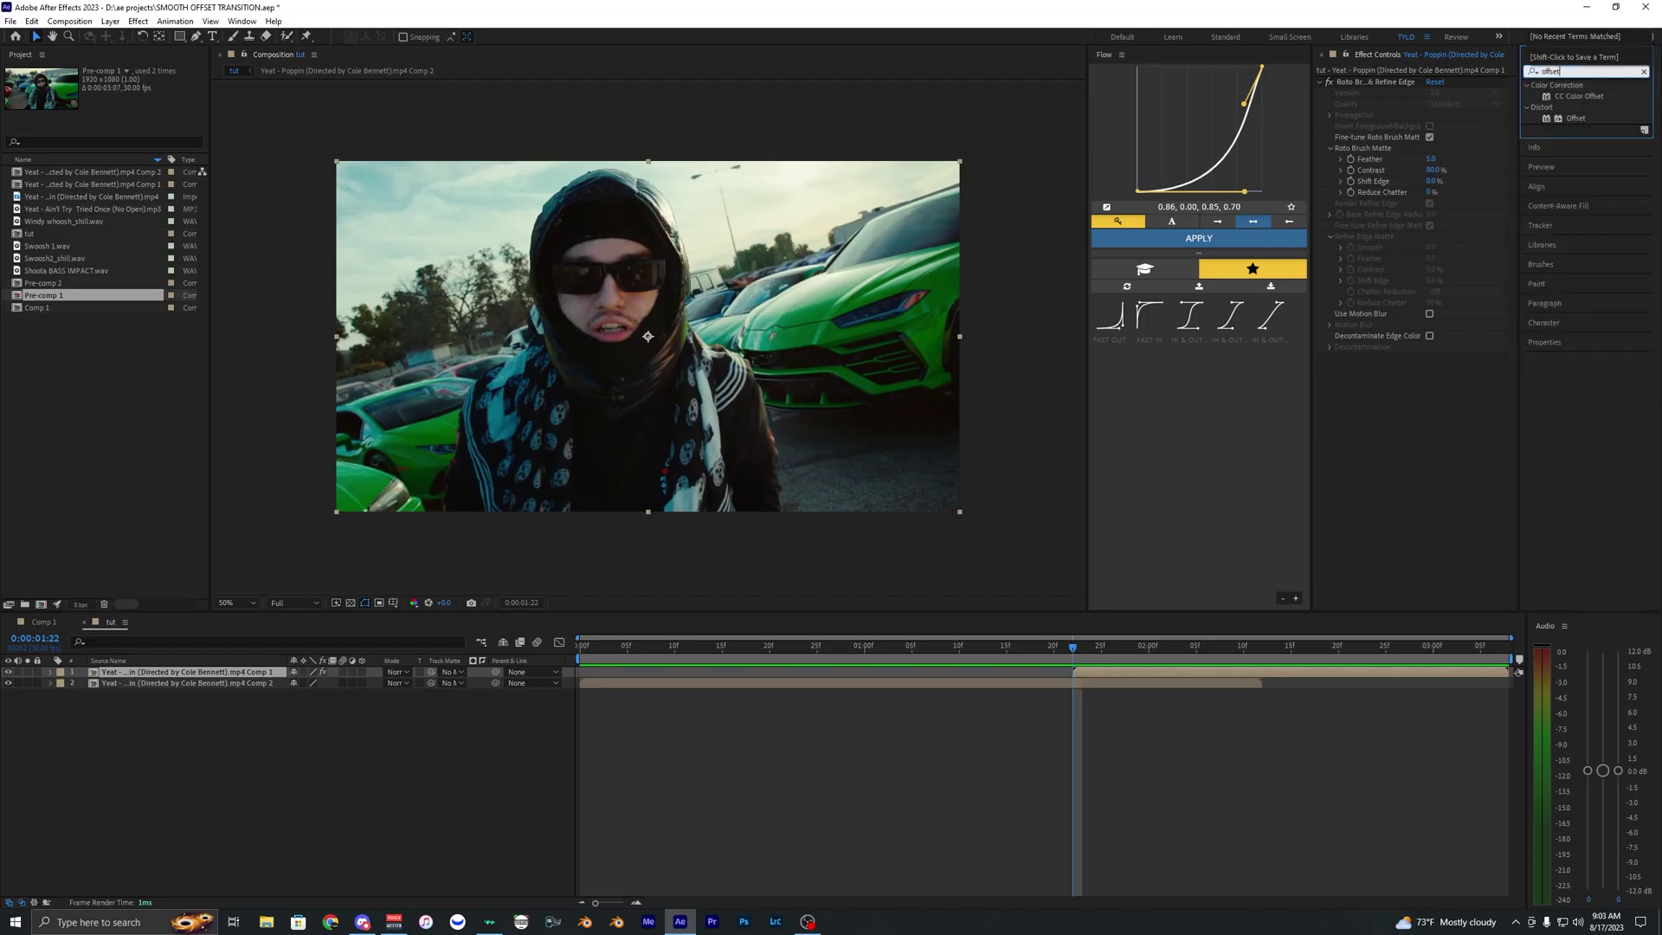
pyautogui.moveTo(1575, 117); pyautogui.dragTo(1354, 518)
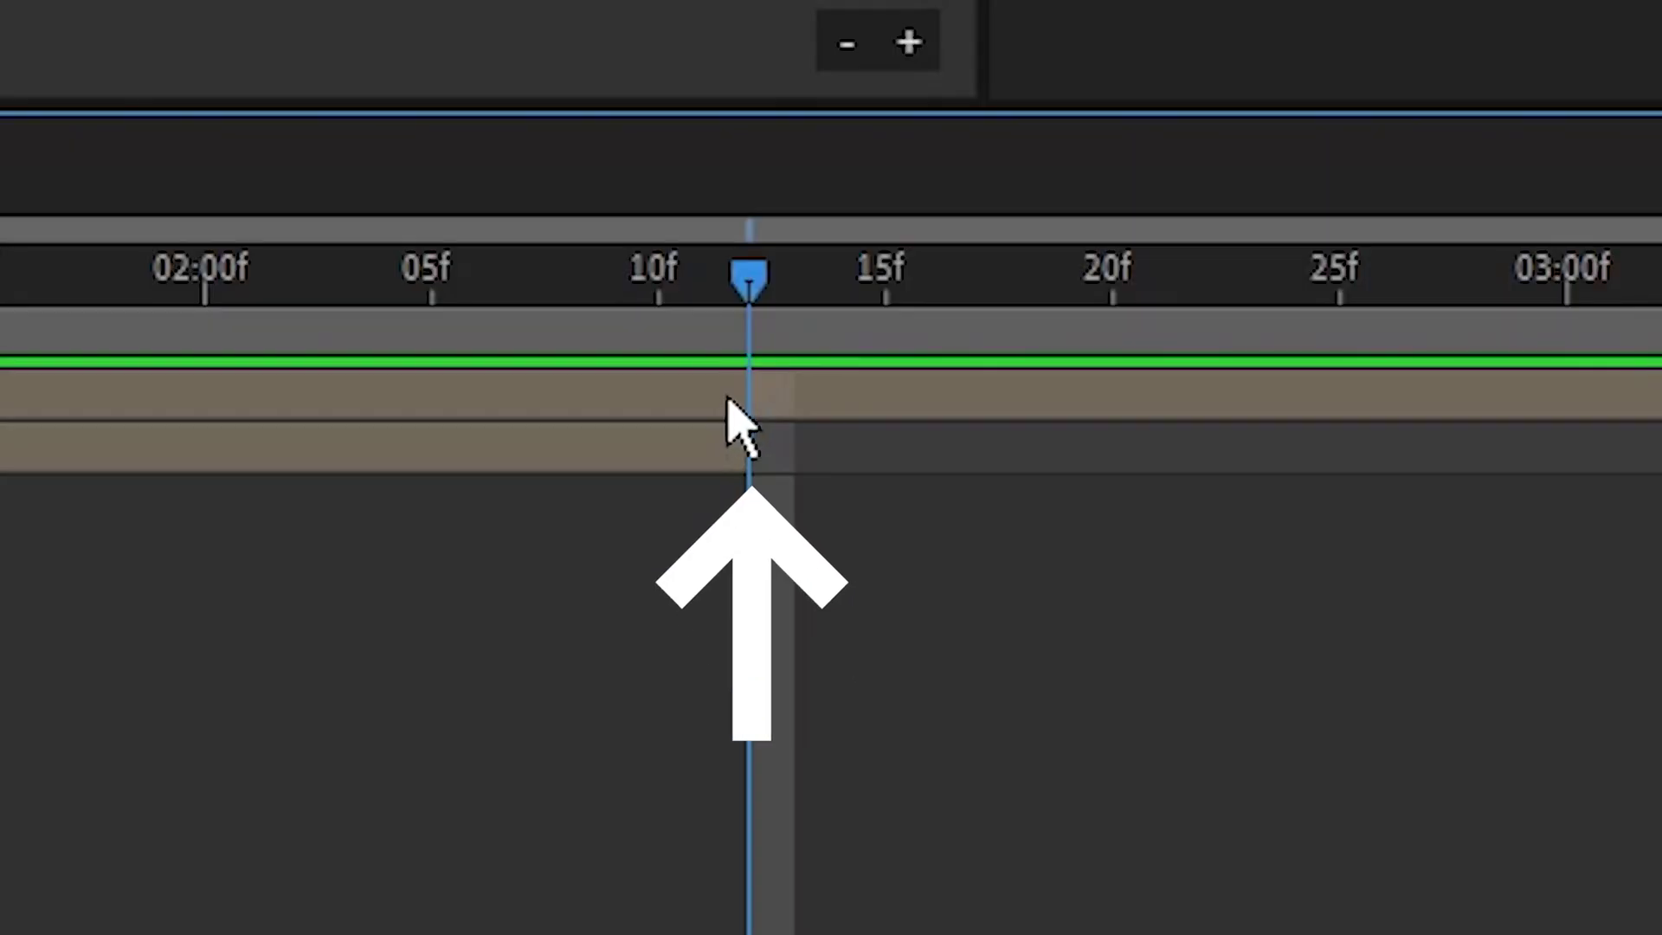
# - Set a Shift Center To keyframe for Offset on the rotoscoped layer at 0:00:02:12, where the lower clip ends
pyautogui.click(728, 400)
pyautogui.click(678, 456)
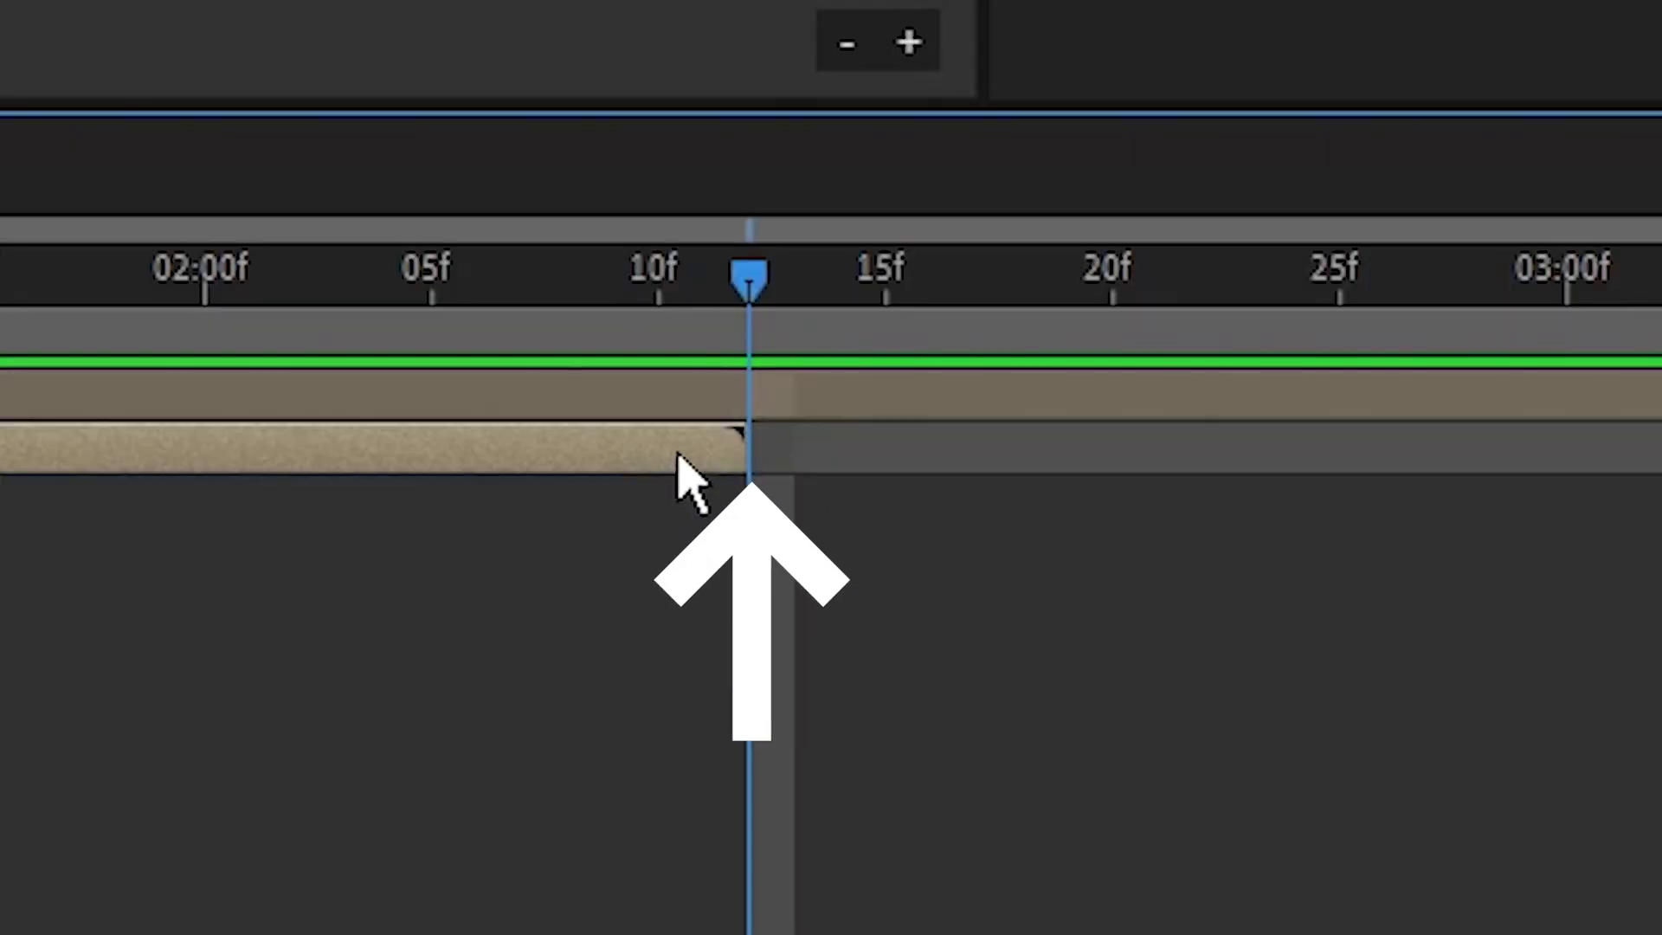
pyautogui.click(458, 521)
pyautogui.click(524, 458)
pyautogui.click(778, 415)
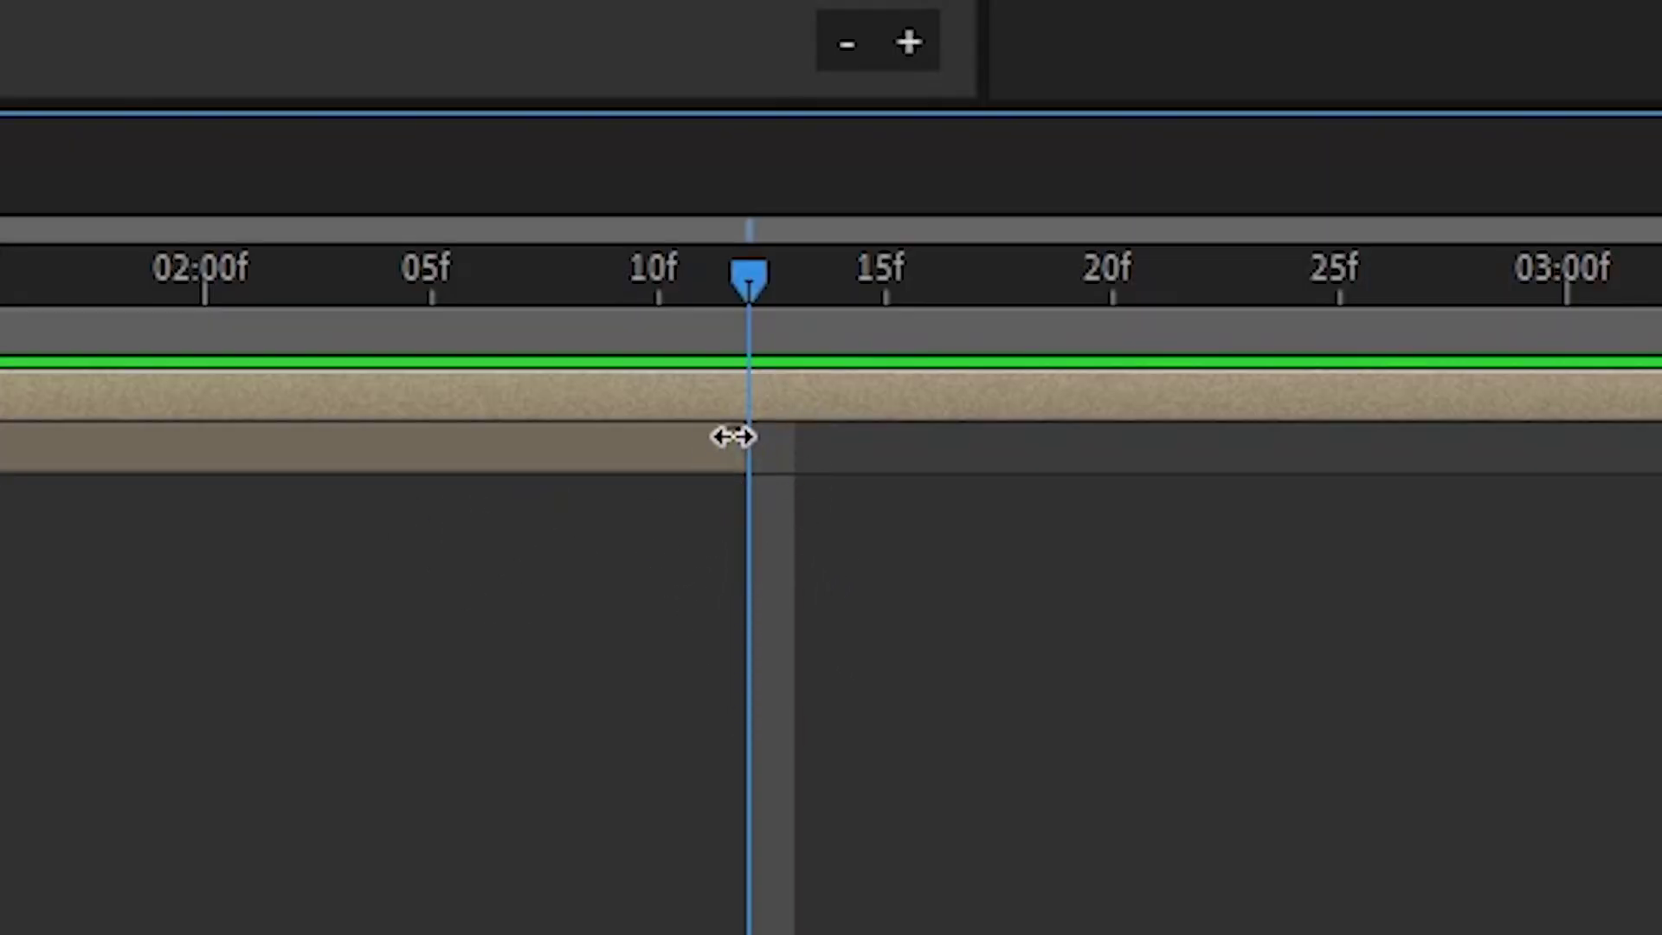
pyautogui.click(1324, 43)
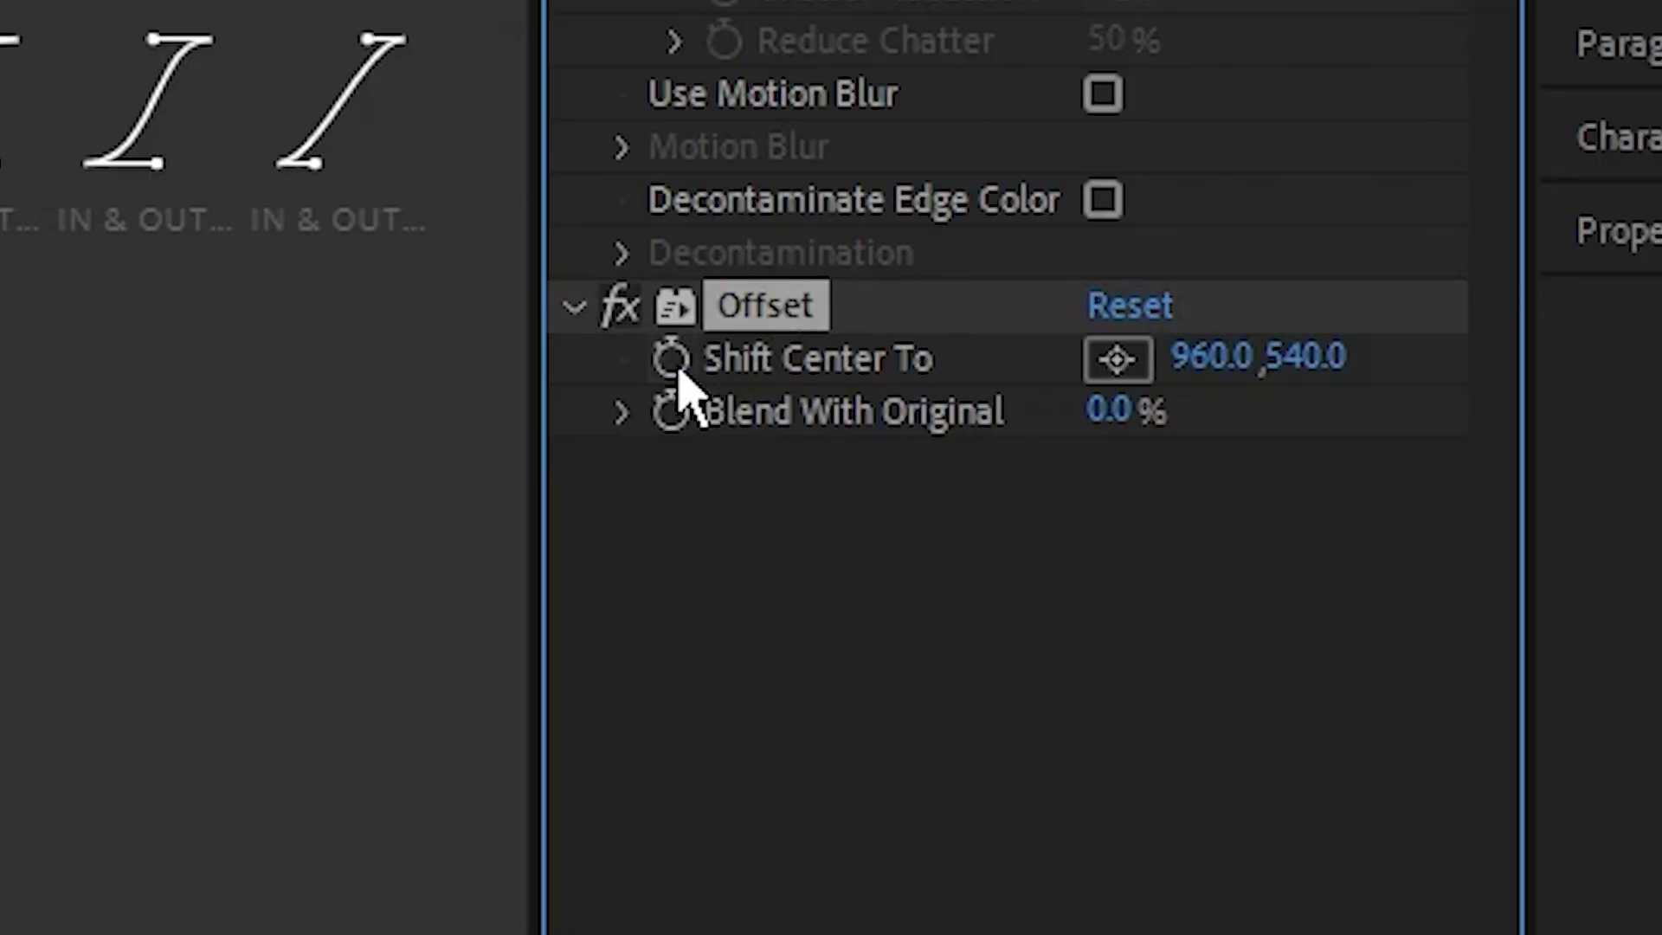
pyautogui.click(675, 362)
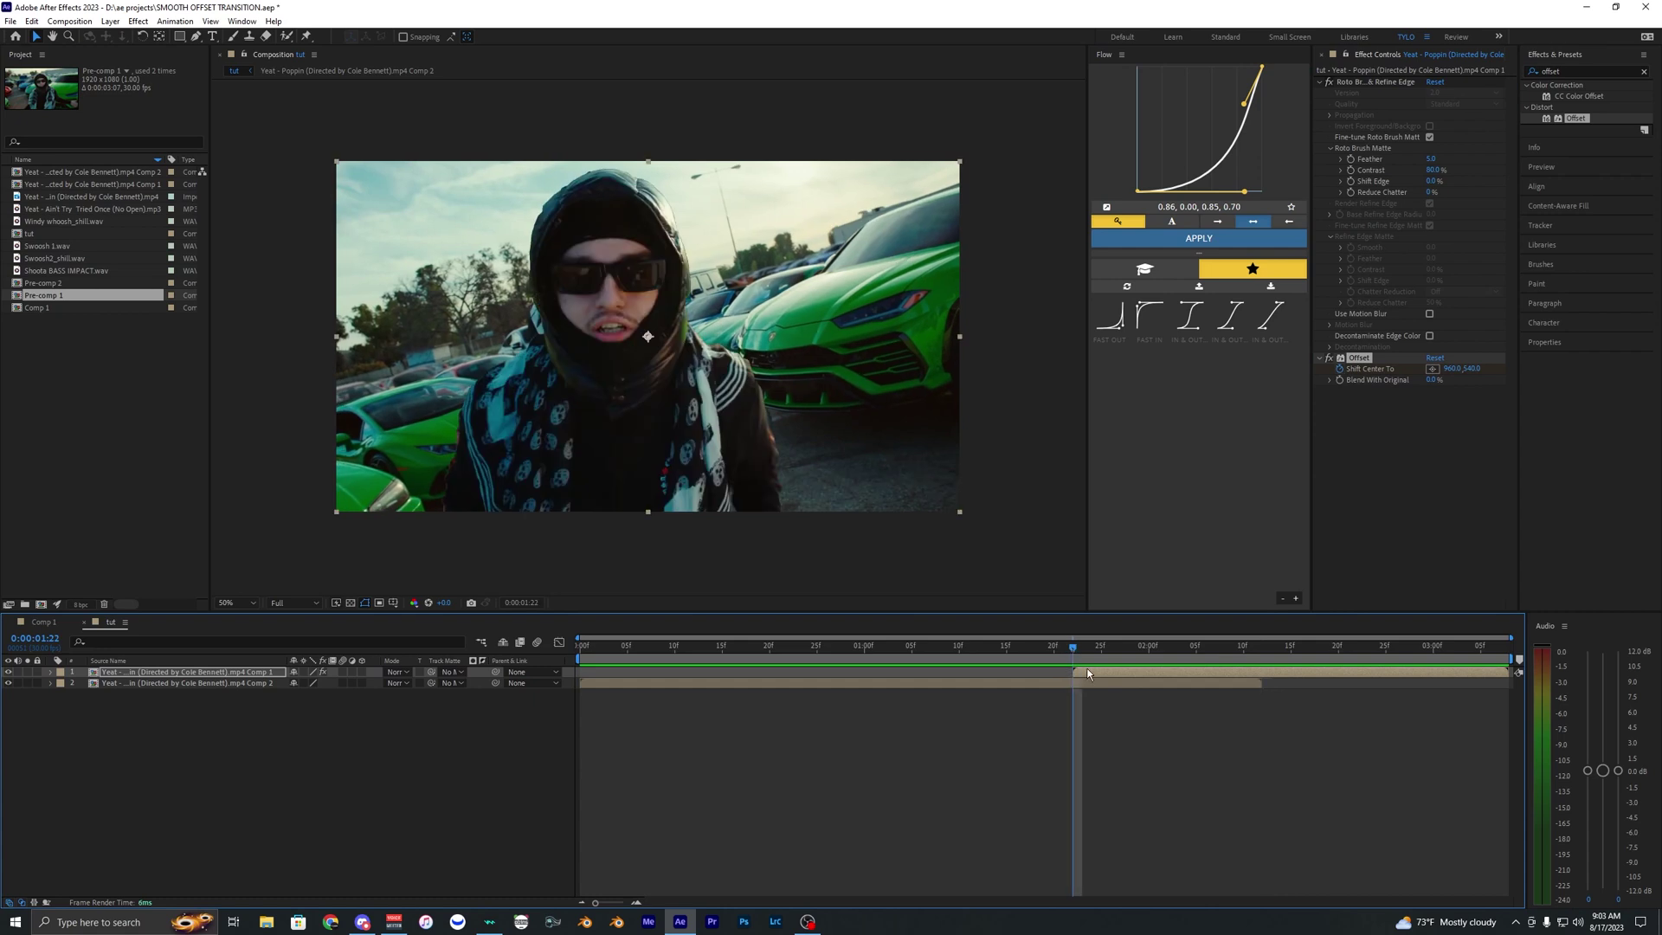
# - At the rotoscoped layer's start, 0:00:01:22, lower Offset's horizontal Shift Center To value to about -8510
pyautogui.moveTo(1454, 371); pyautogui.dragTo(1350, 370)
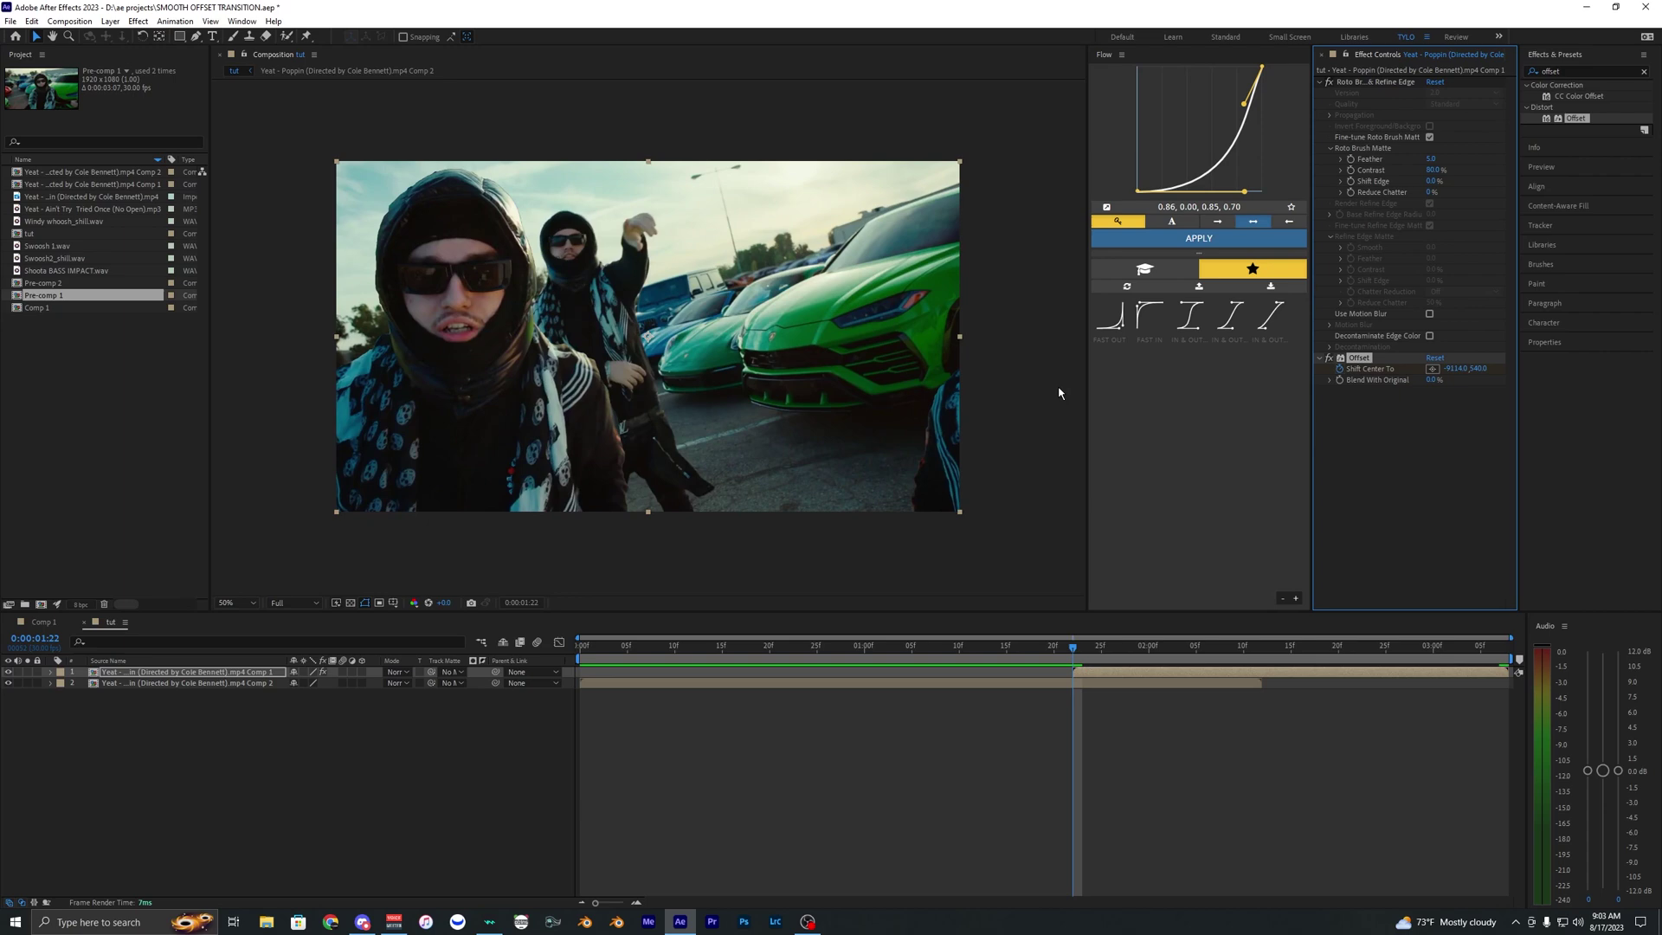
pyautogui.moveTo(1058, 393); pyautogui.dragTo(1132, 445)
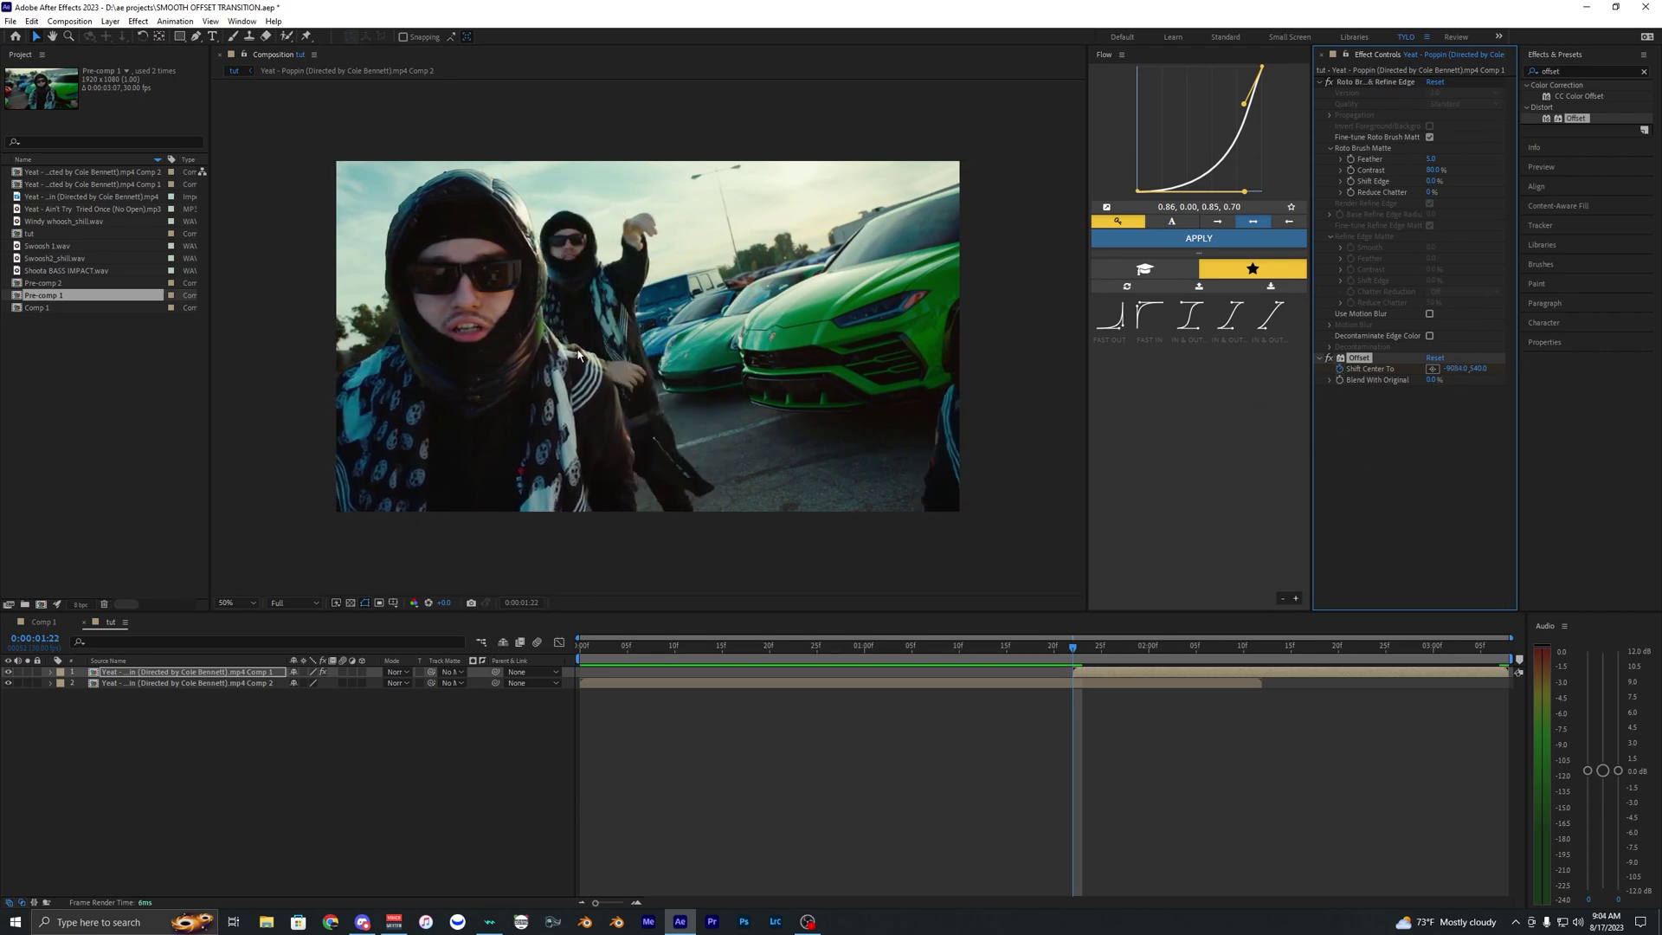
pyautogui.click(1072, 648)
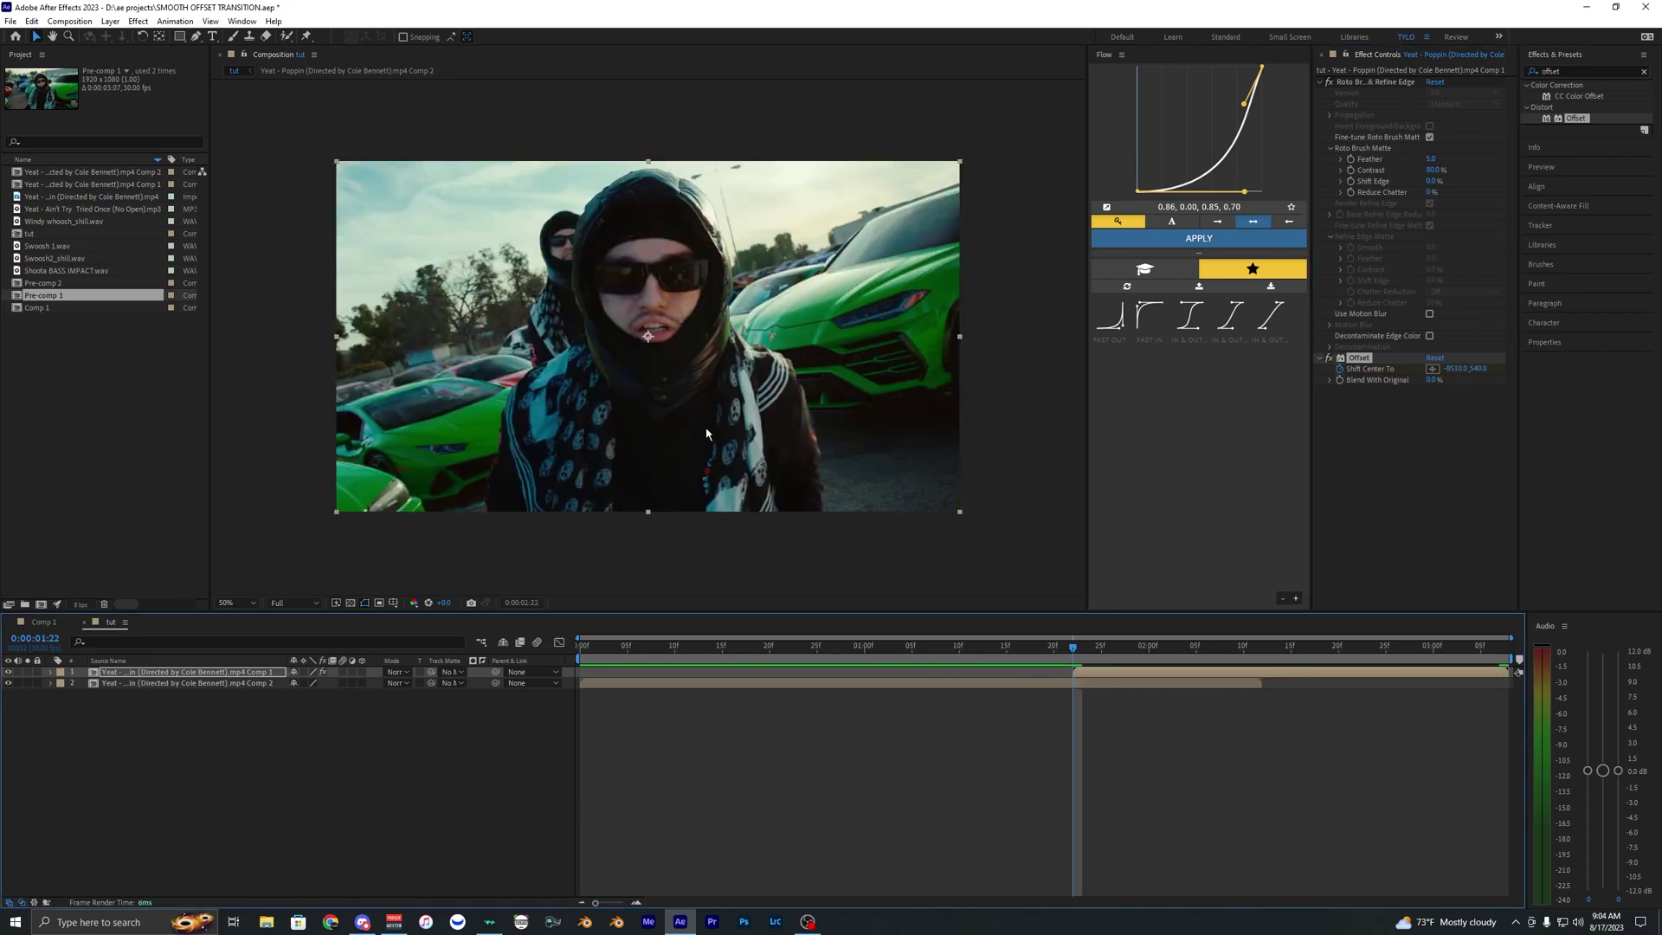
# - Shape the eased Shift Center To speed graph to peak at the first keyframe, with 100% influence on the last
pyautogui.press('u')
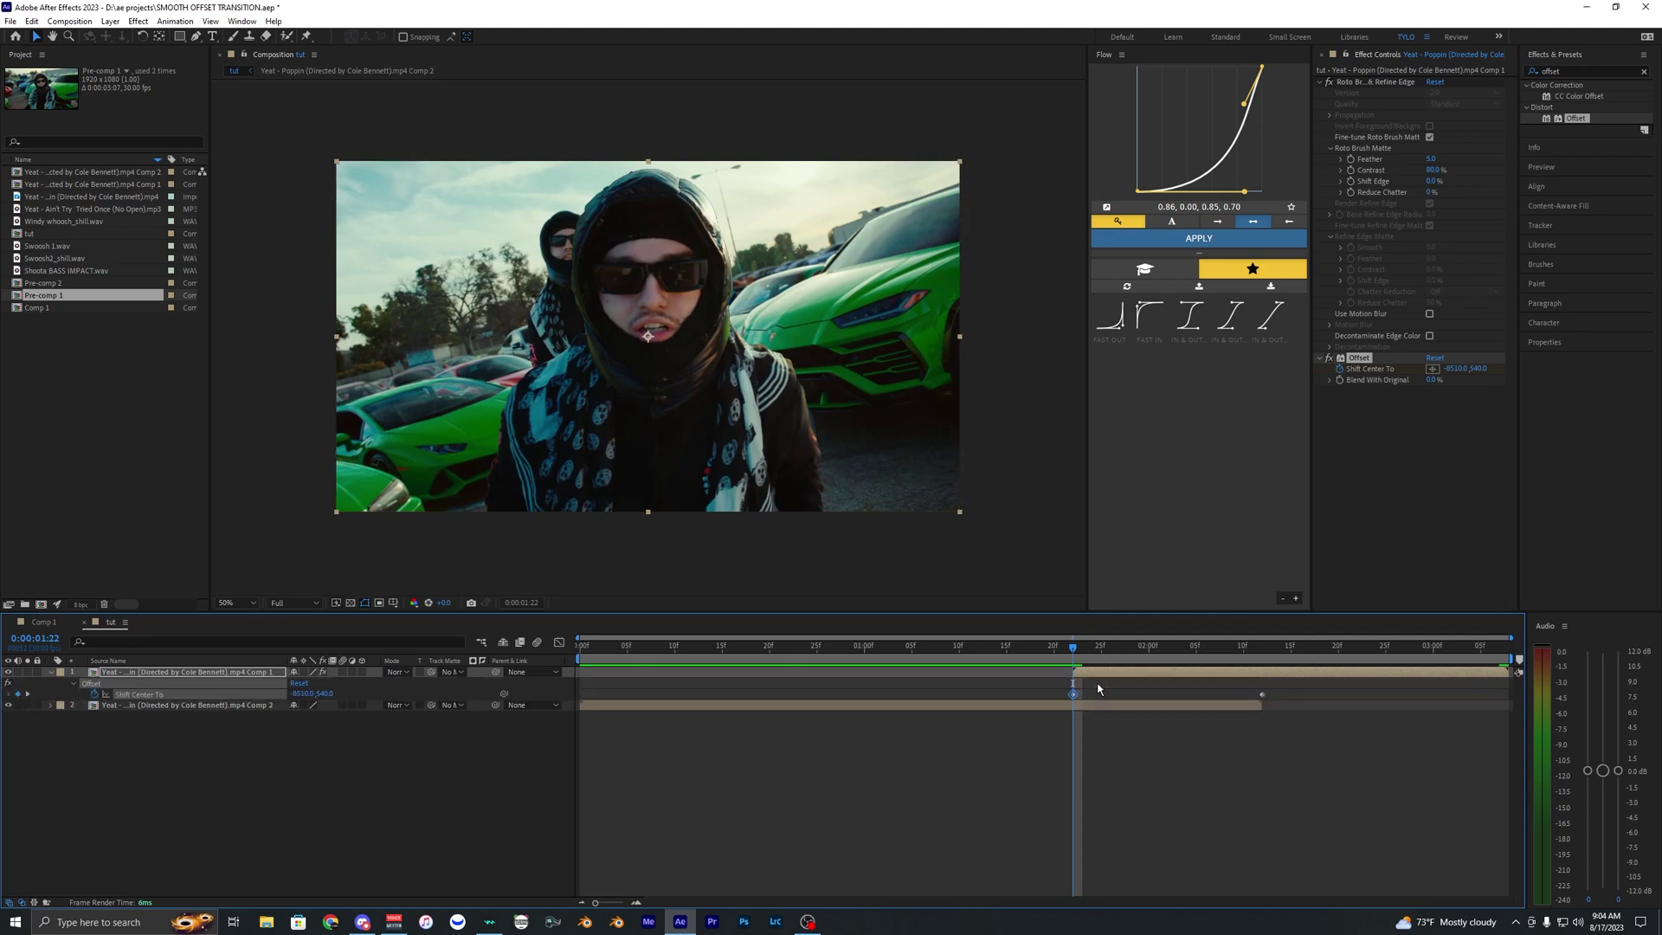
pyautogui.moveTo(984, 703); pyautogui.dragTo(986, 709)
pyautogui.click(559, 643)
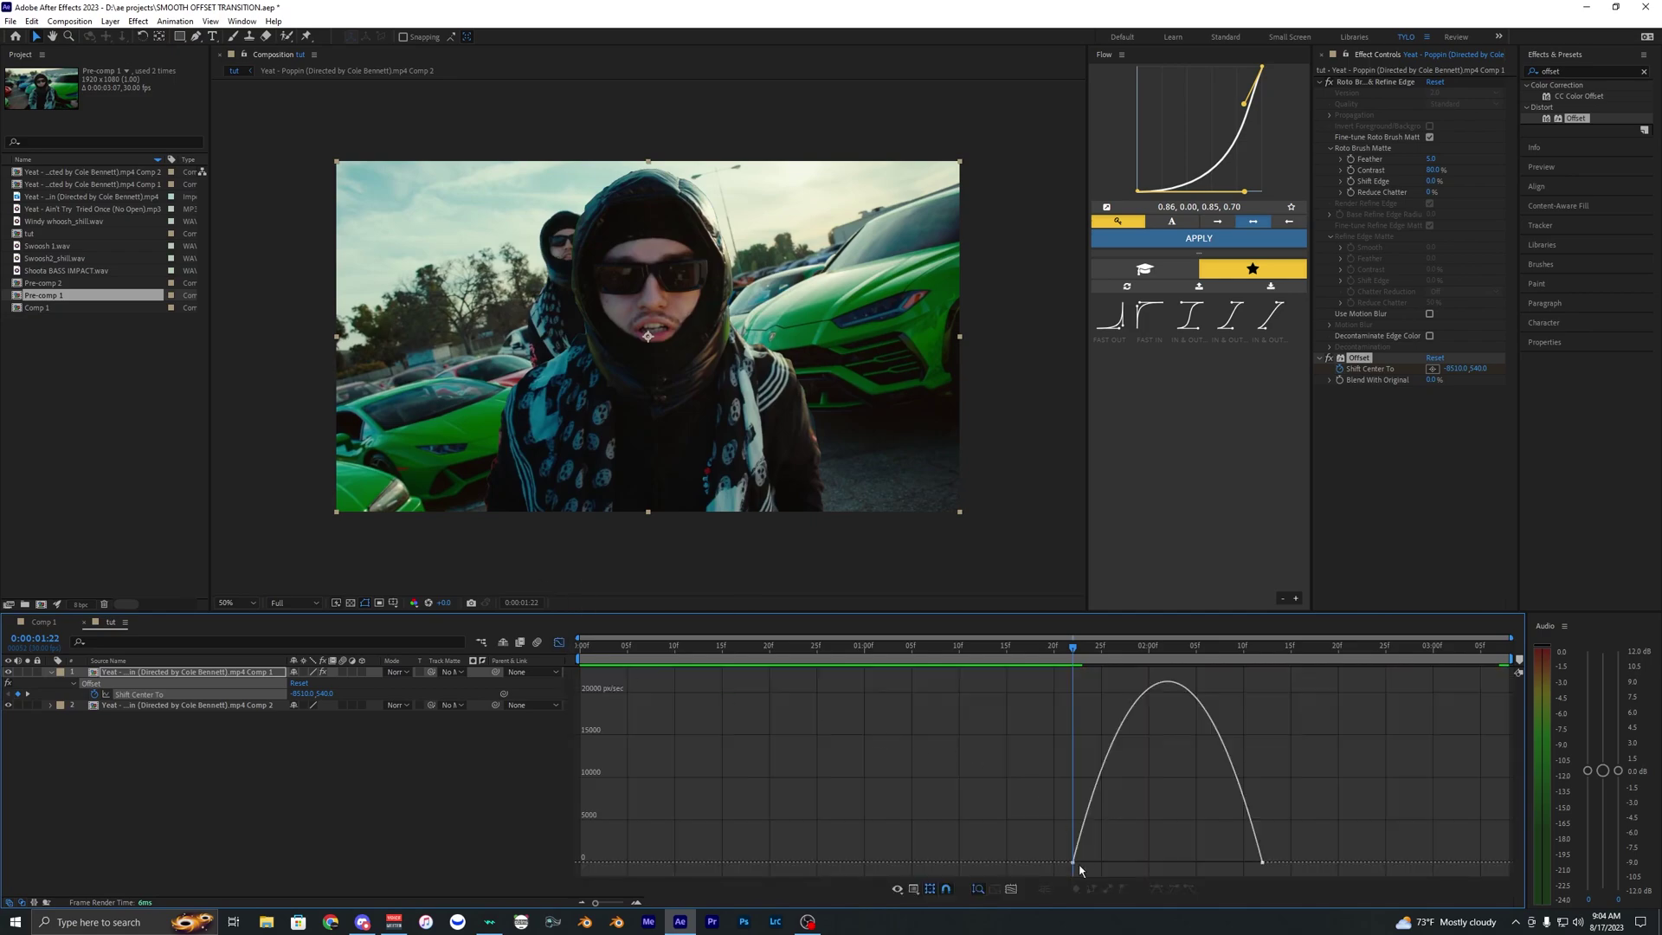
pyautogui.moveTo(1060, 872)
pyautogui.mouseDown()
pyautogui.moveTo(1295, 823)
pyautogui.moveTo(1057, 880)
pyautogui.mouseUp()
pyautogui.moveTo(1230, 862); pyautogui.dragTo(1146, 885)
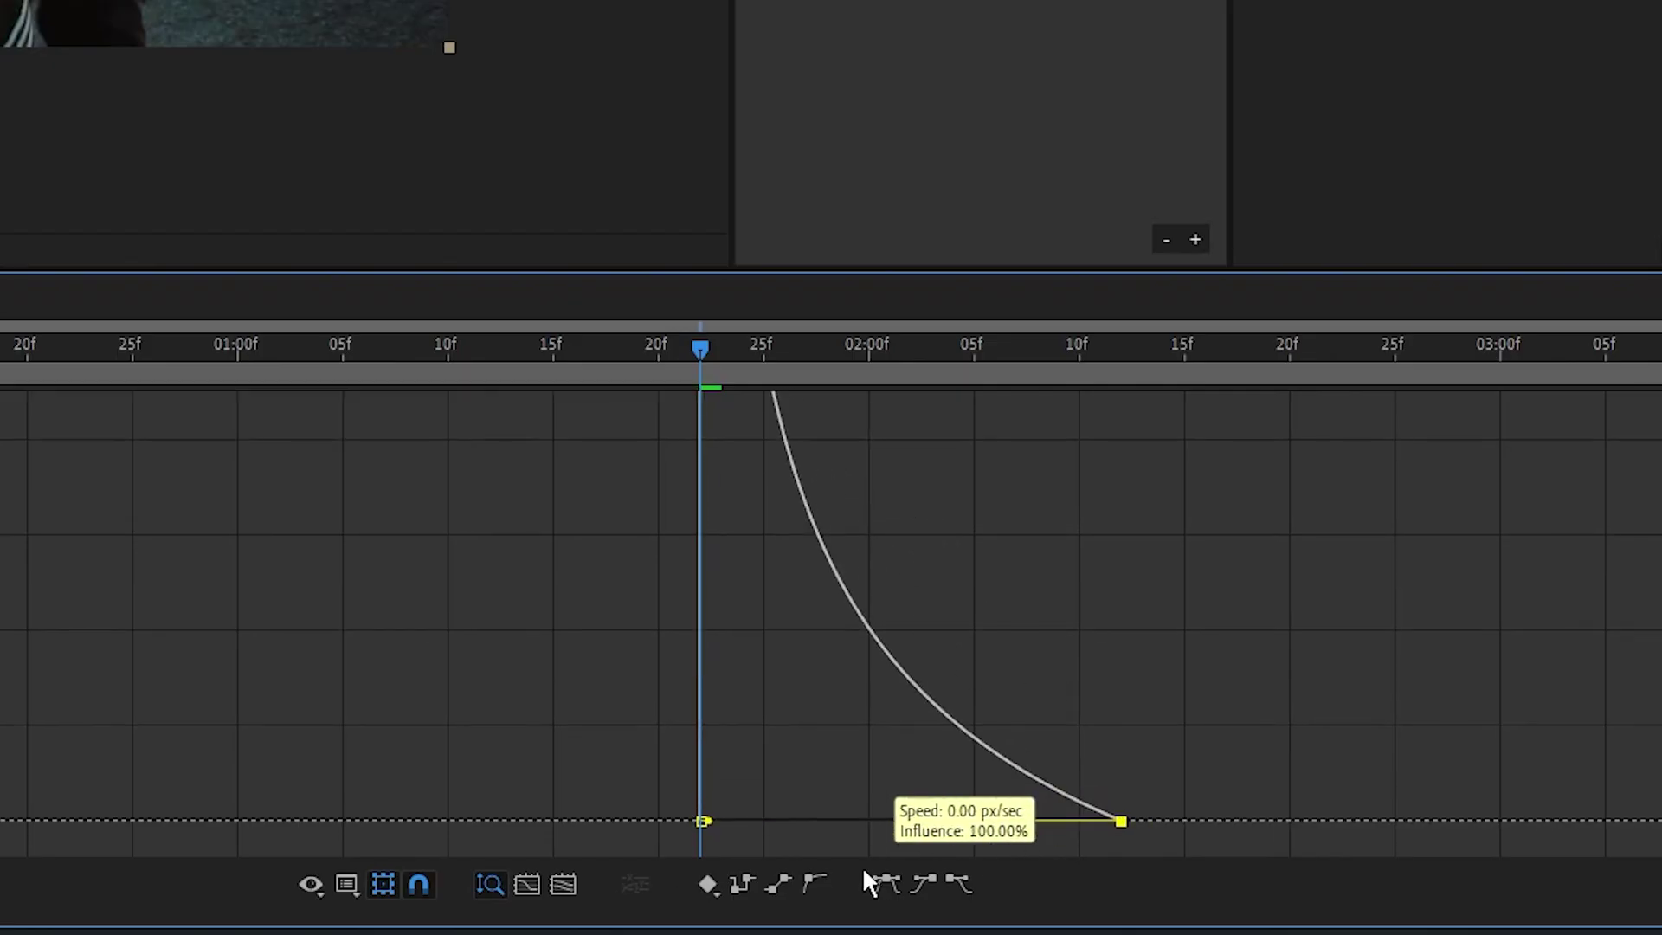
# - Preview the offset animation around the rotoscoped layer's start at 0:00:01:22
pyautogui.moveTo(700, 365)
pyautogui.mouseDown()
pyautogui.moveTo(890, 374)
pyautogui.moveTo(680, 371)
pyautogui.mouseUp()
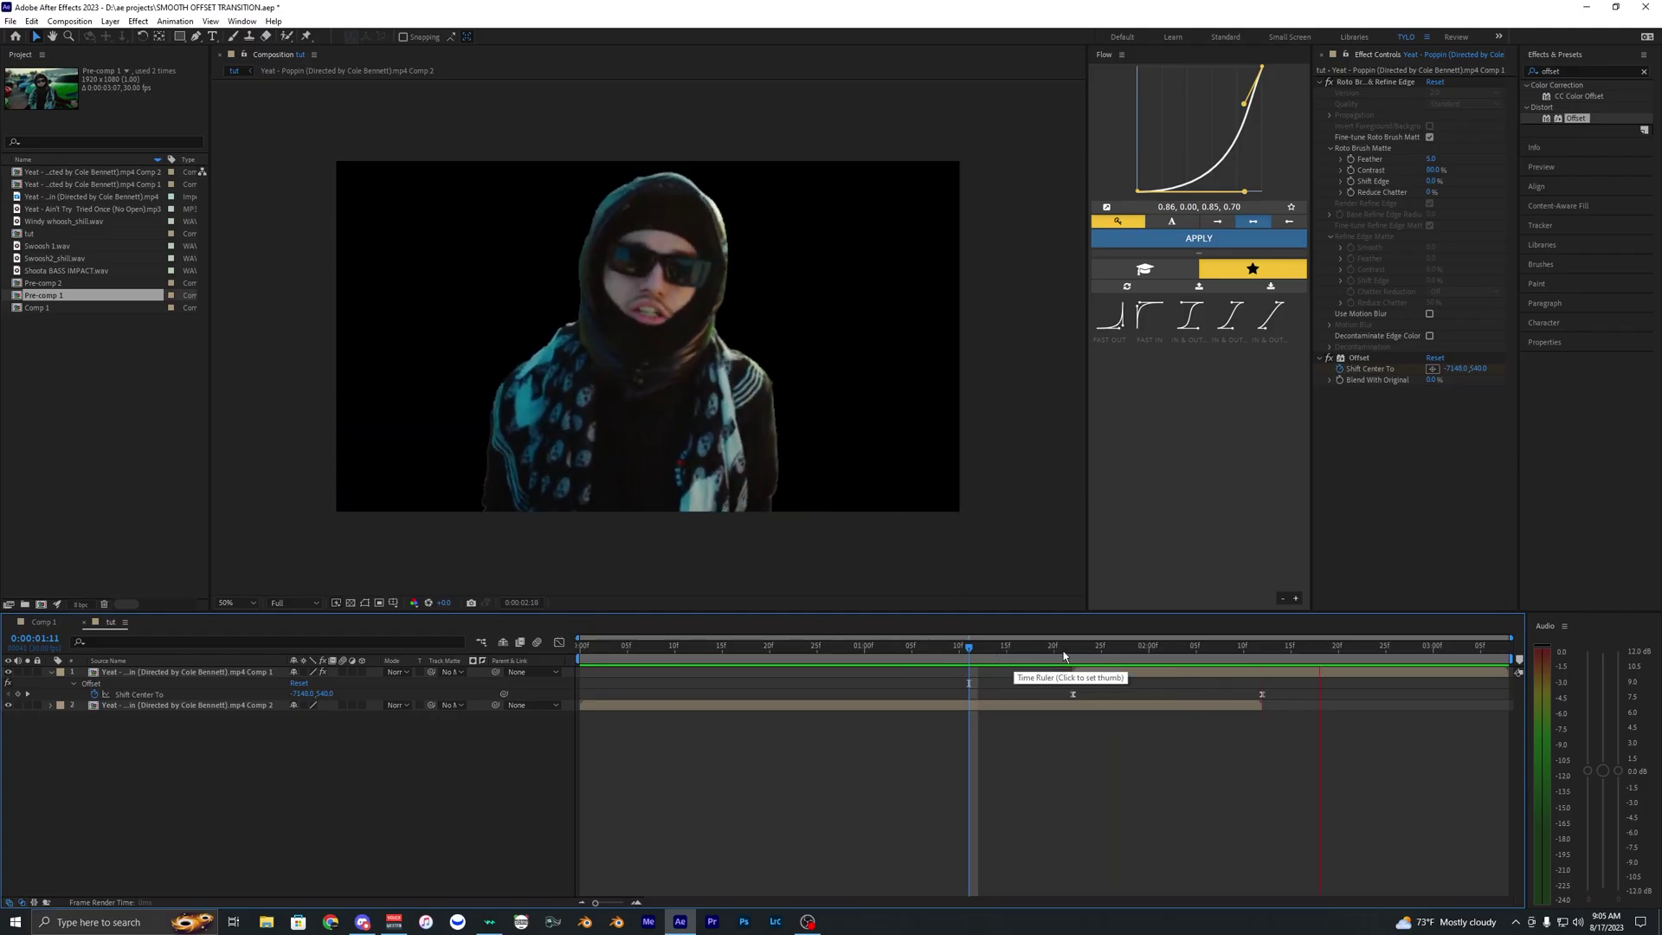
pyautogui.click(1075, 647)
pyautogui.press('space')
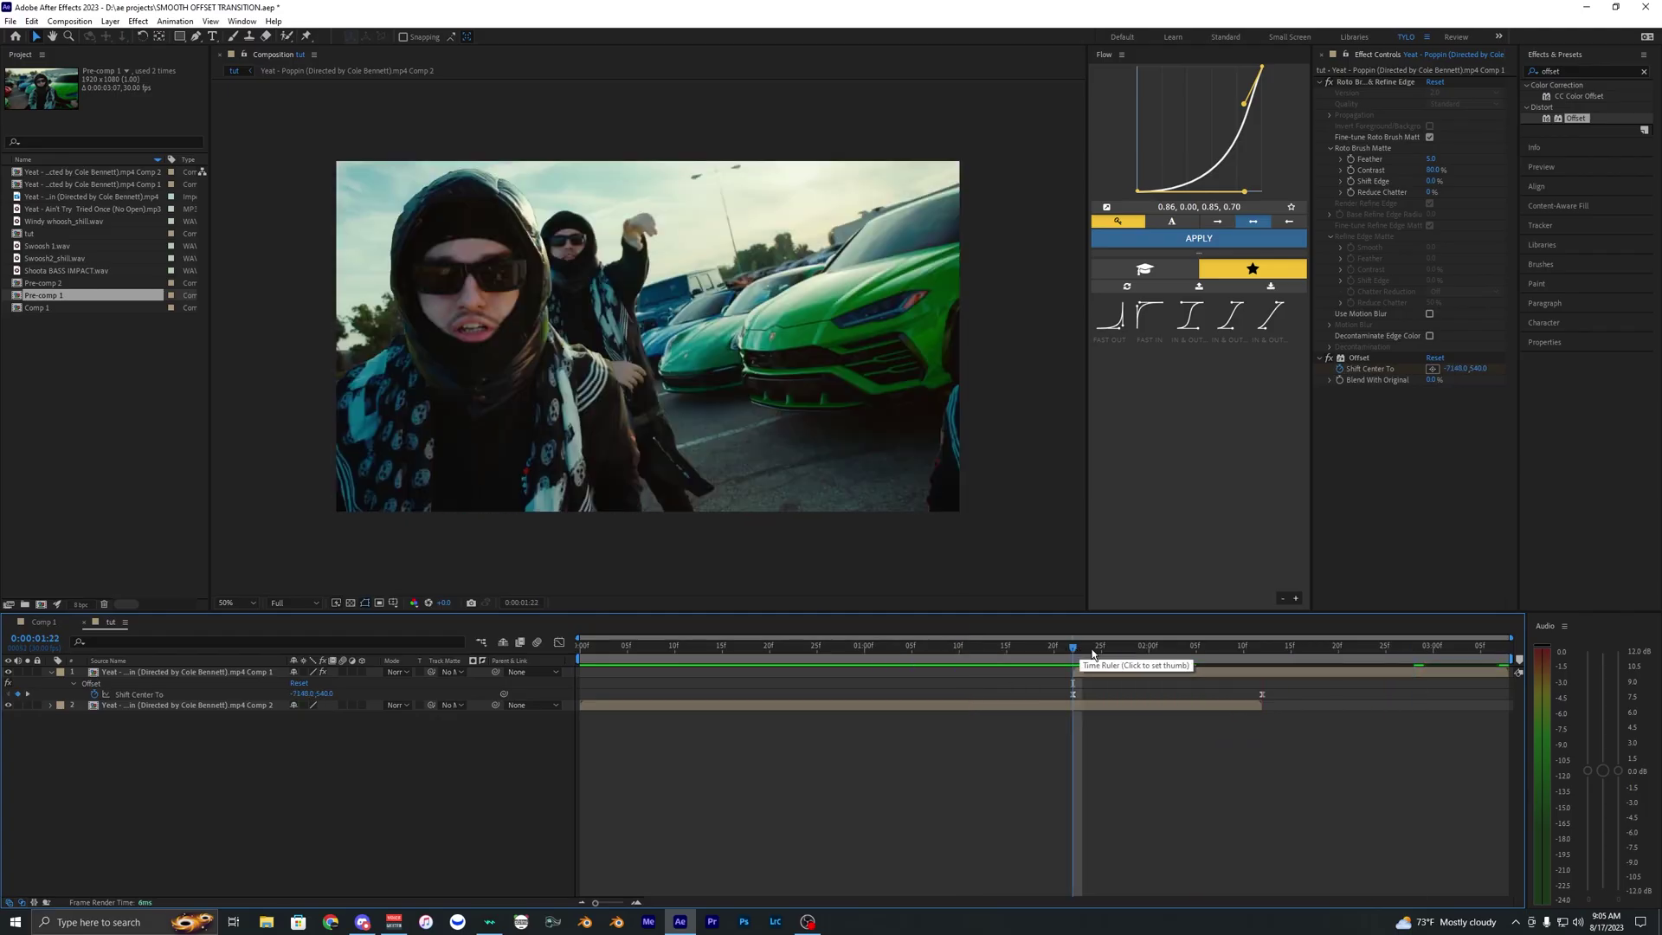
pyautogui.press('space')
# - Duplicate the rotoscoped layer that carries the Offset effect
pyautogui.click(1150, 669)
pyautogui.moveTo(1161, 655); pyautogui.dragTo(1215, 655)
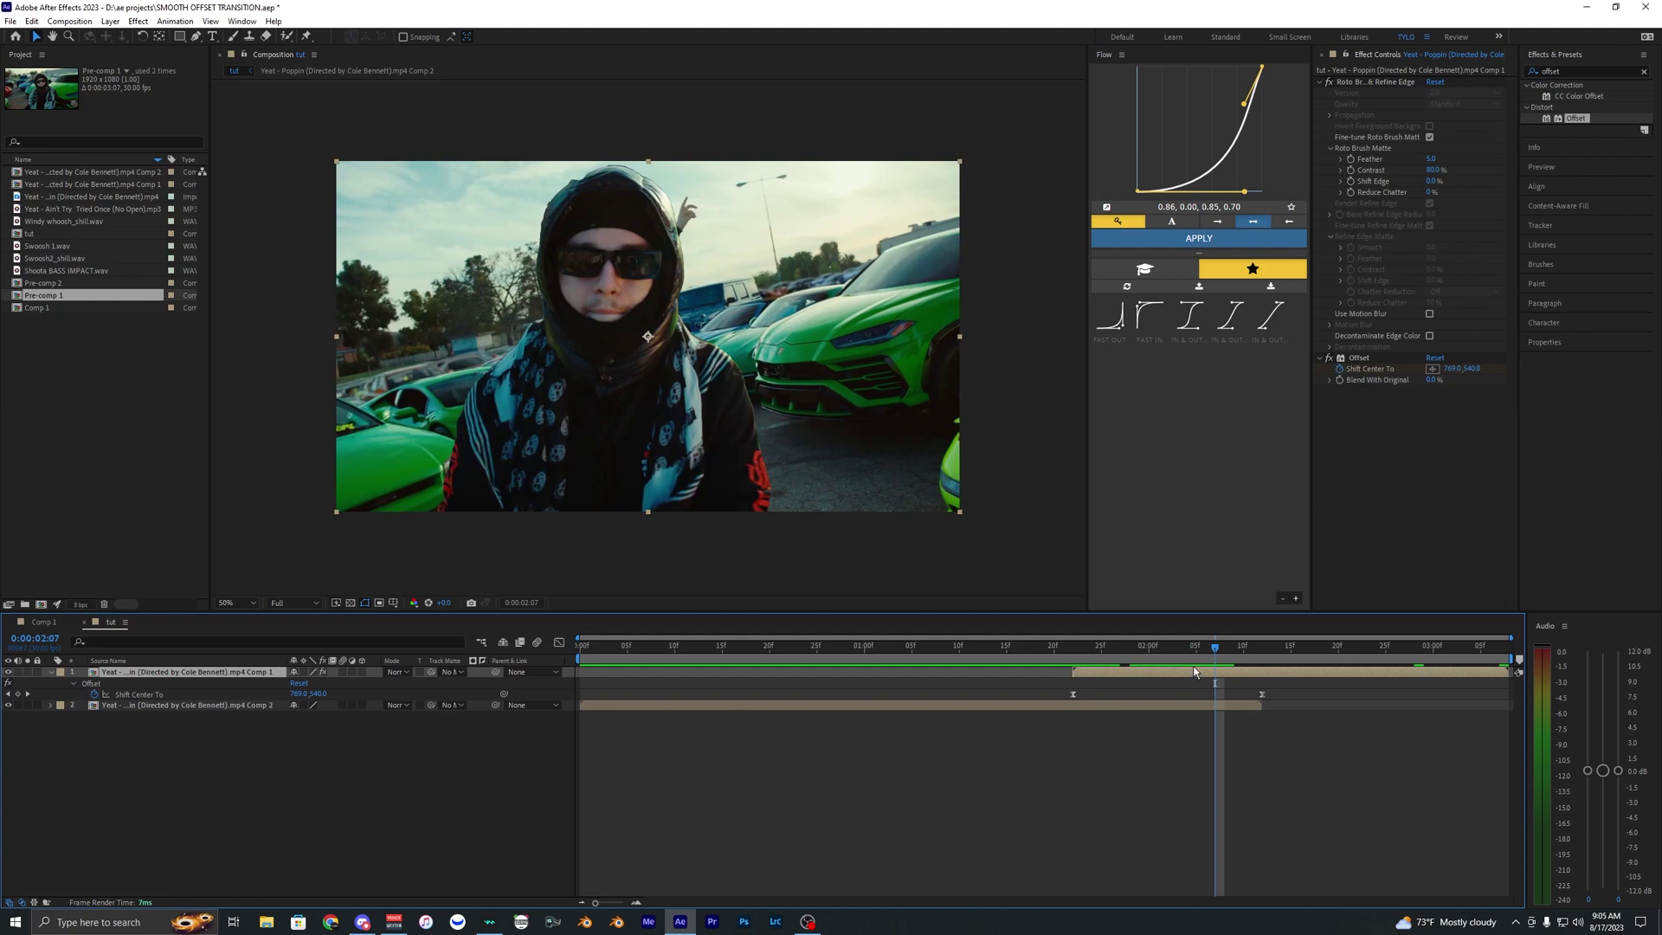
pyautogui.hotkey('ctrl', 'd')
pyautogui.click(1162, 658)
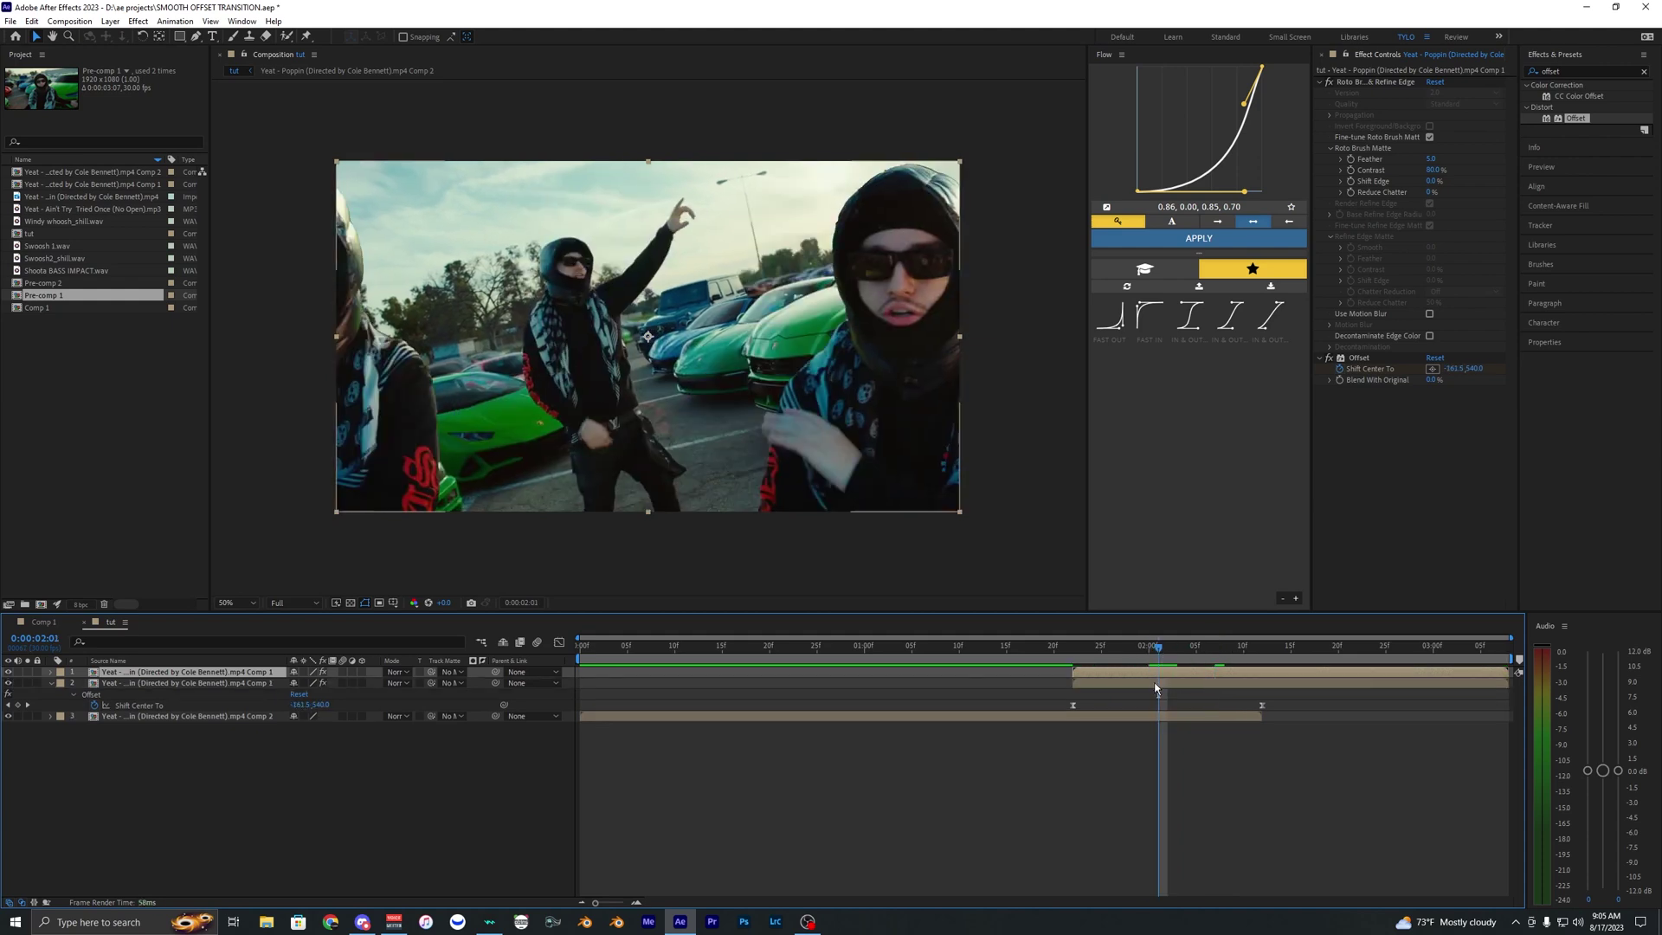
# - Remove the Offset and Roto Brush & Refine Edge effects from the lower of the two rotoscoped copies
pyautogui.click(1155, 684)
pyautogui.click(1365, 359)
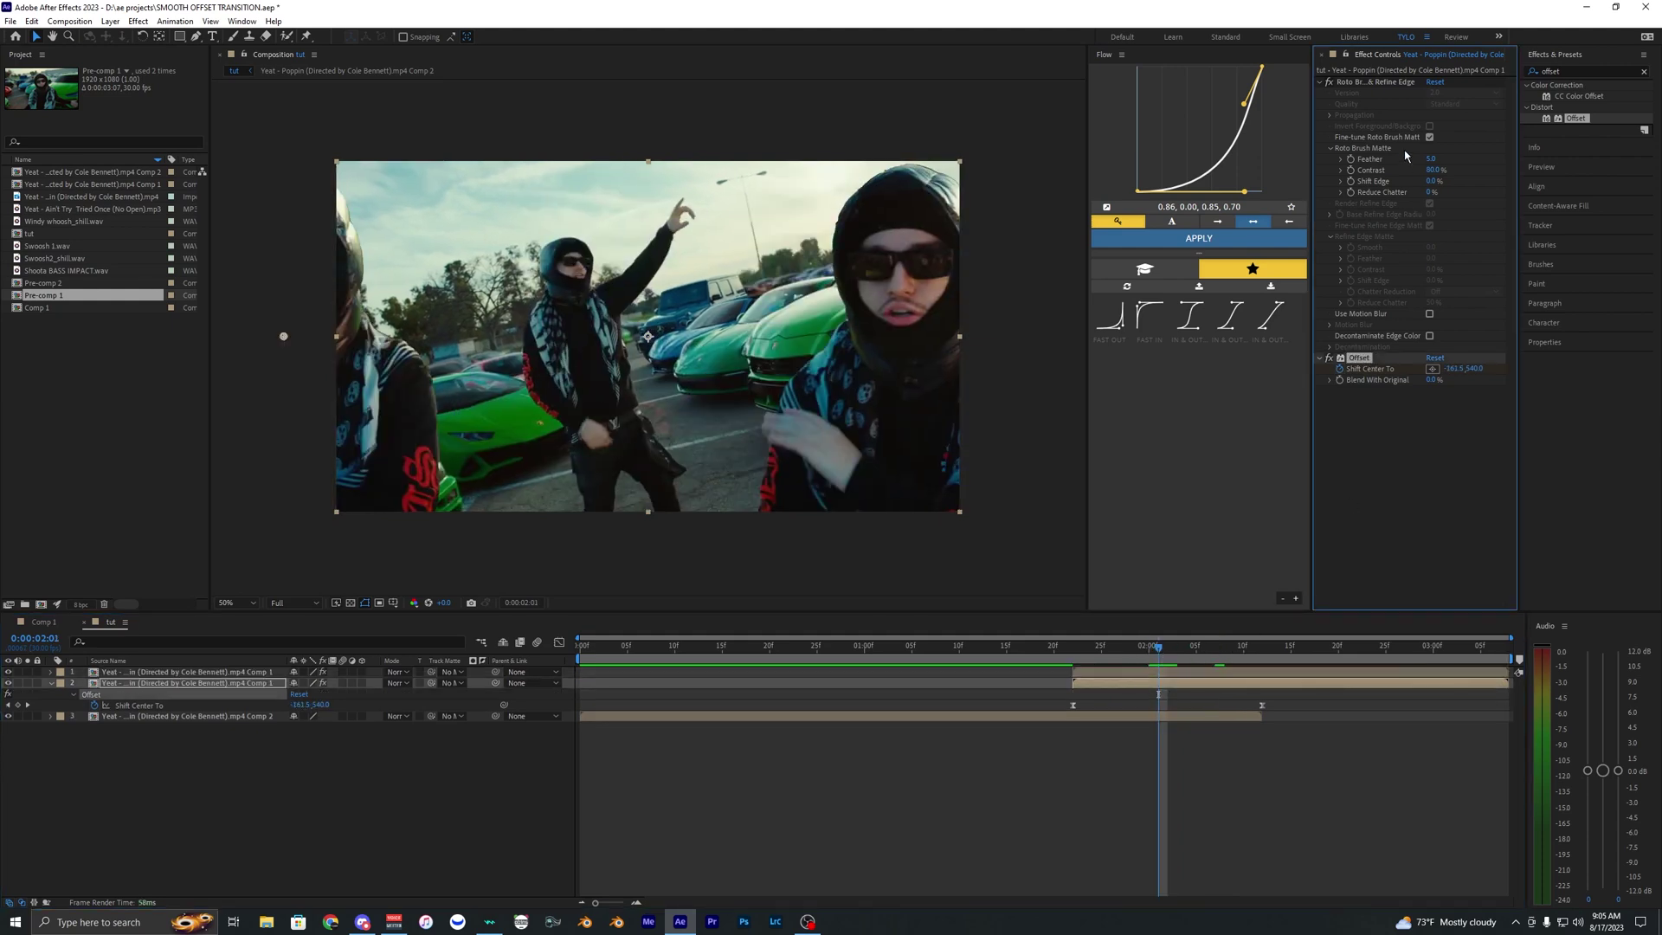
pyautogui.press('Delete')
pyautogui.click(1353, 83)
pyautogui.press('Delete')
# - Trim the start of the effect-free copy to 0:00:02:12, where the first clip ends
pyautogui.moveTo(1159, 647); pyautogui.dragTo(1264, 655)
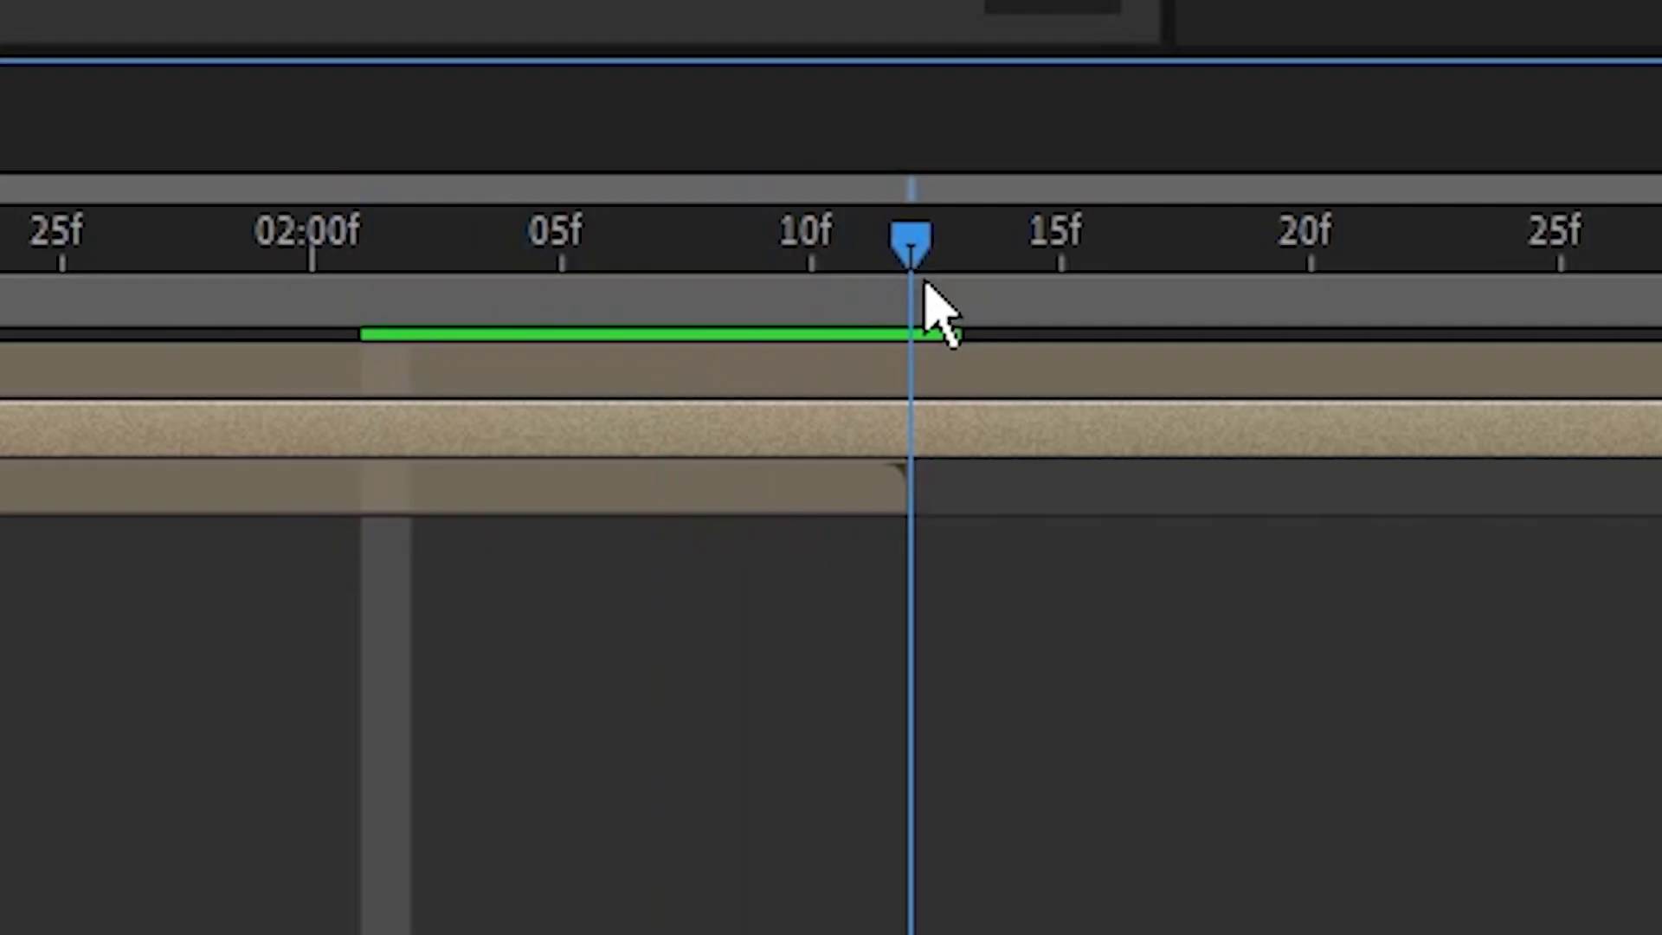
pyautogui.click(1268, 701)
pyautogui.click(1260, 694)
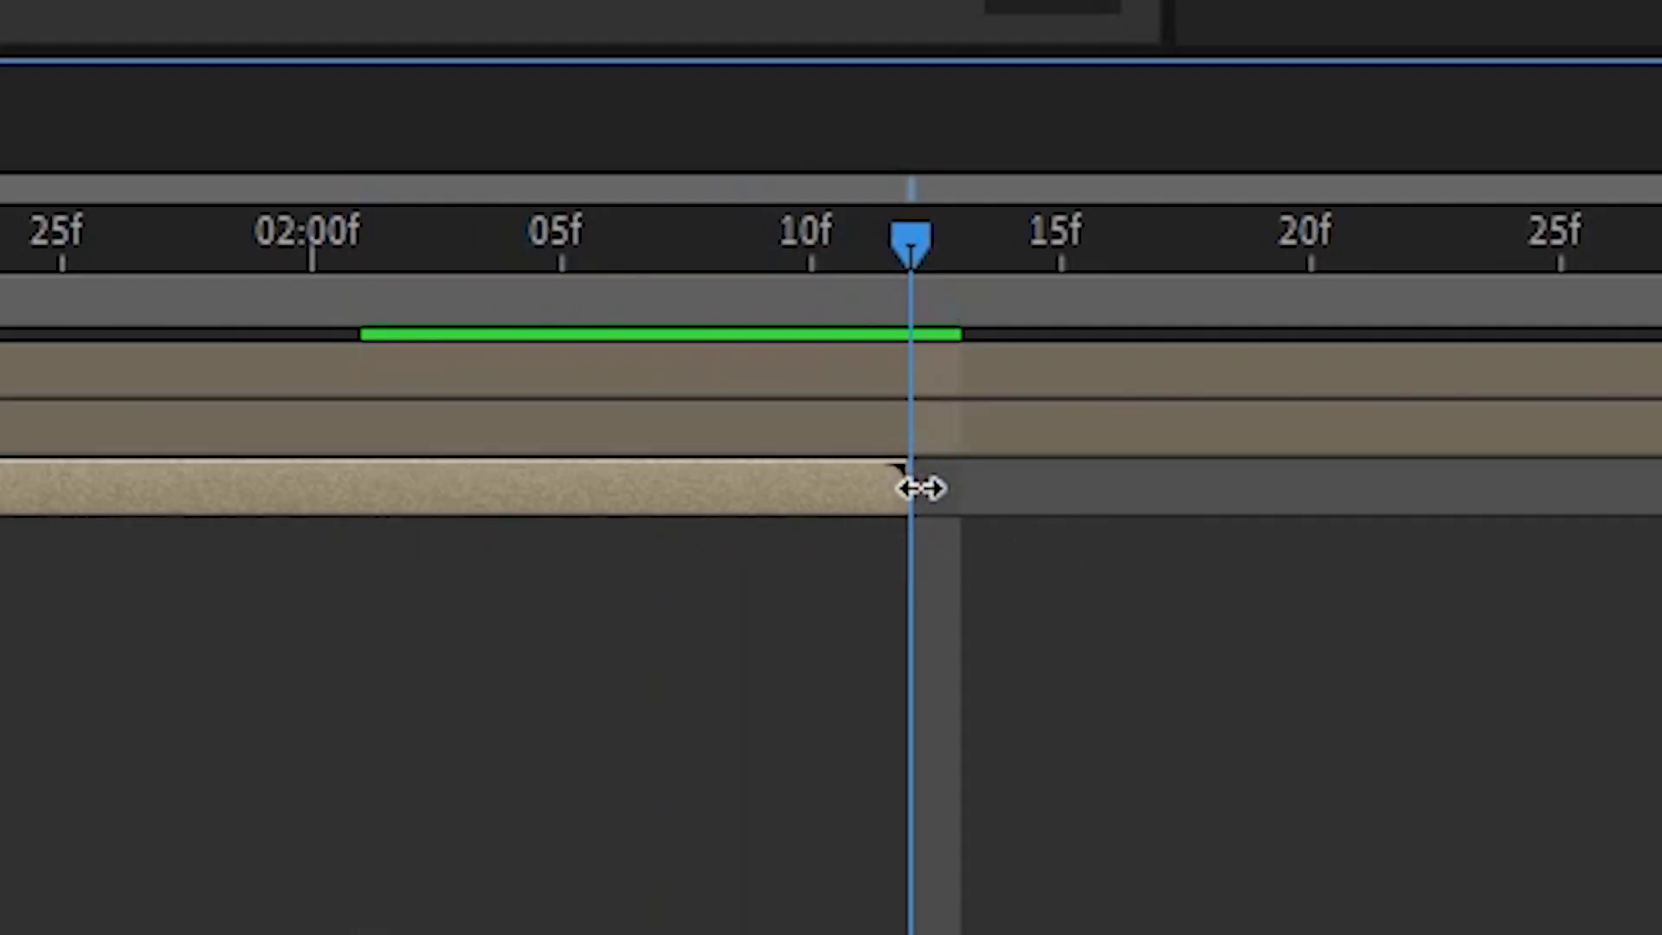
pyautogui.hotkey('ctrl', 'Up')
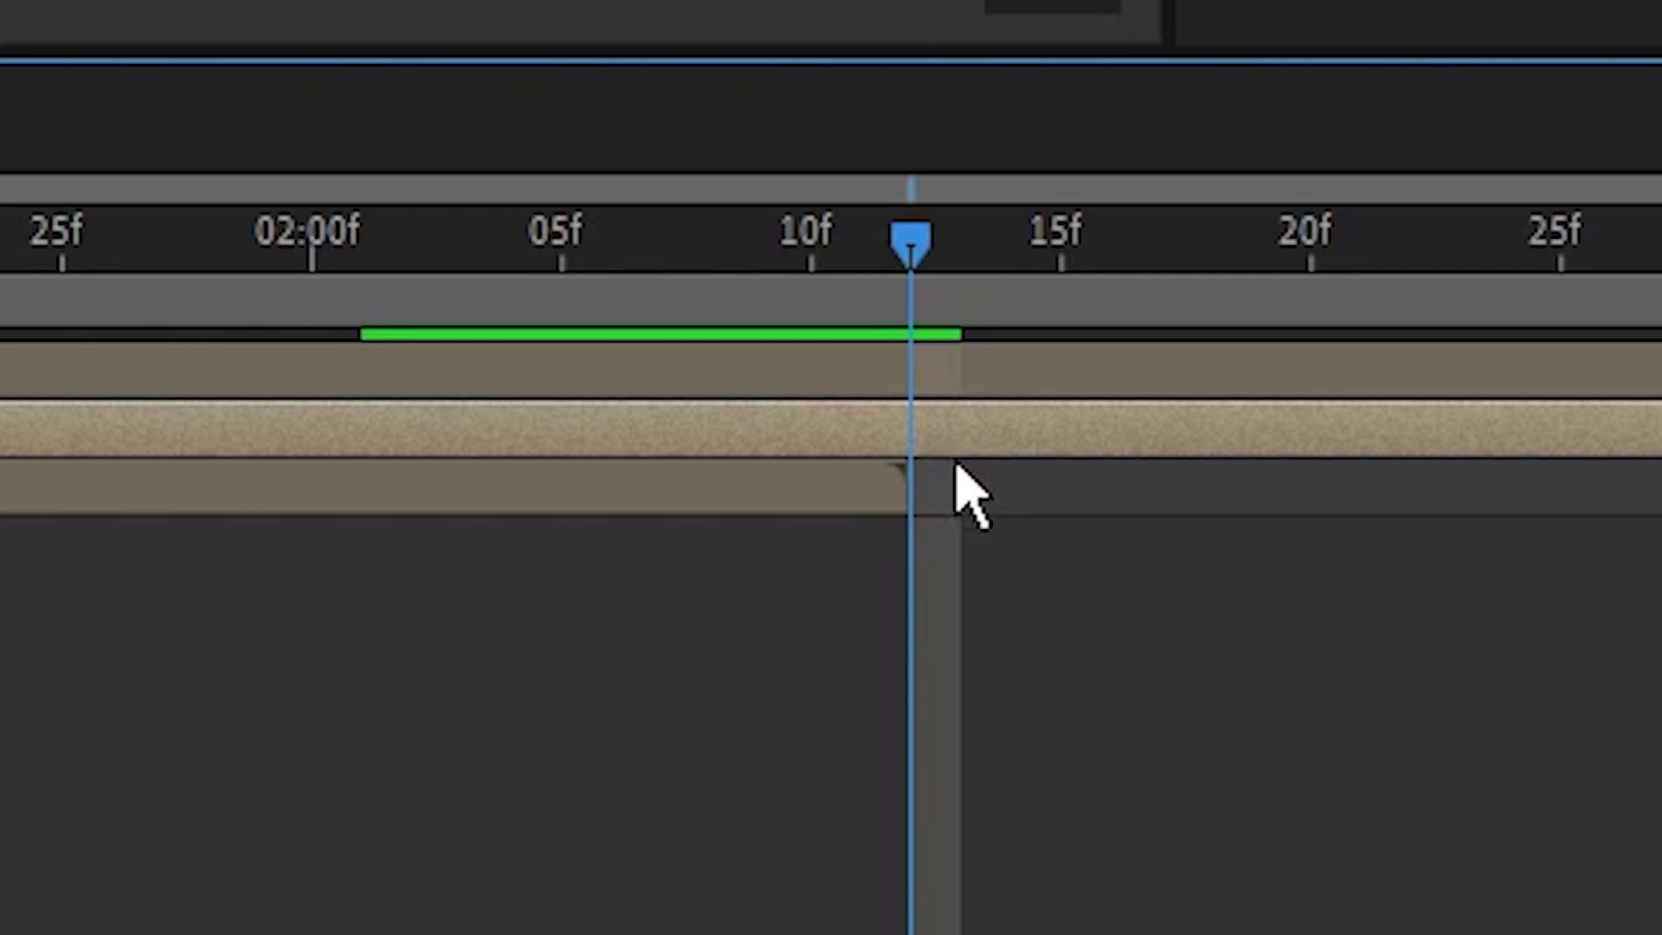
pyautogui.hotkey('alt', '[')
pyautogui.click(953, 460)
pyautogui.click(963, 448)
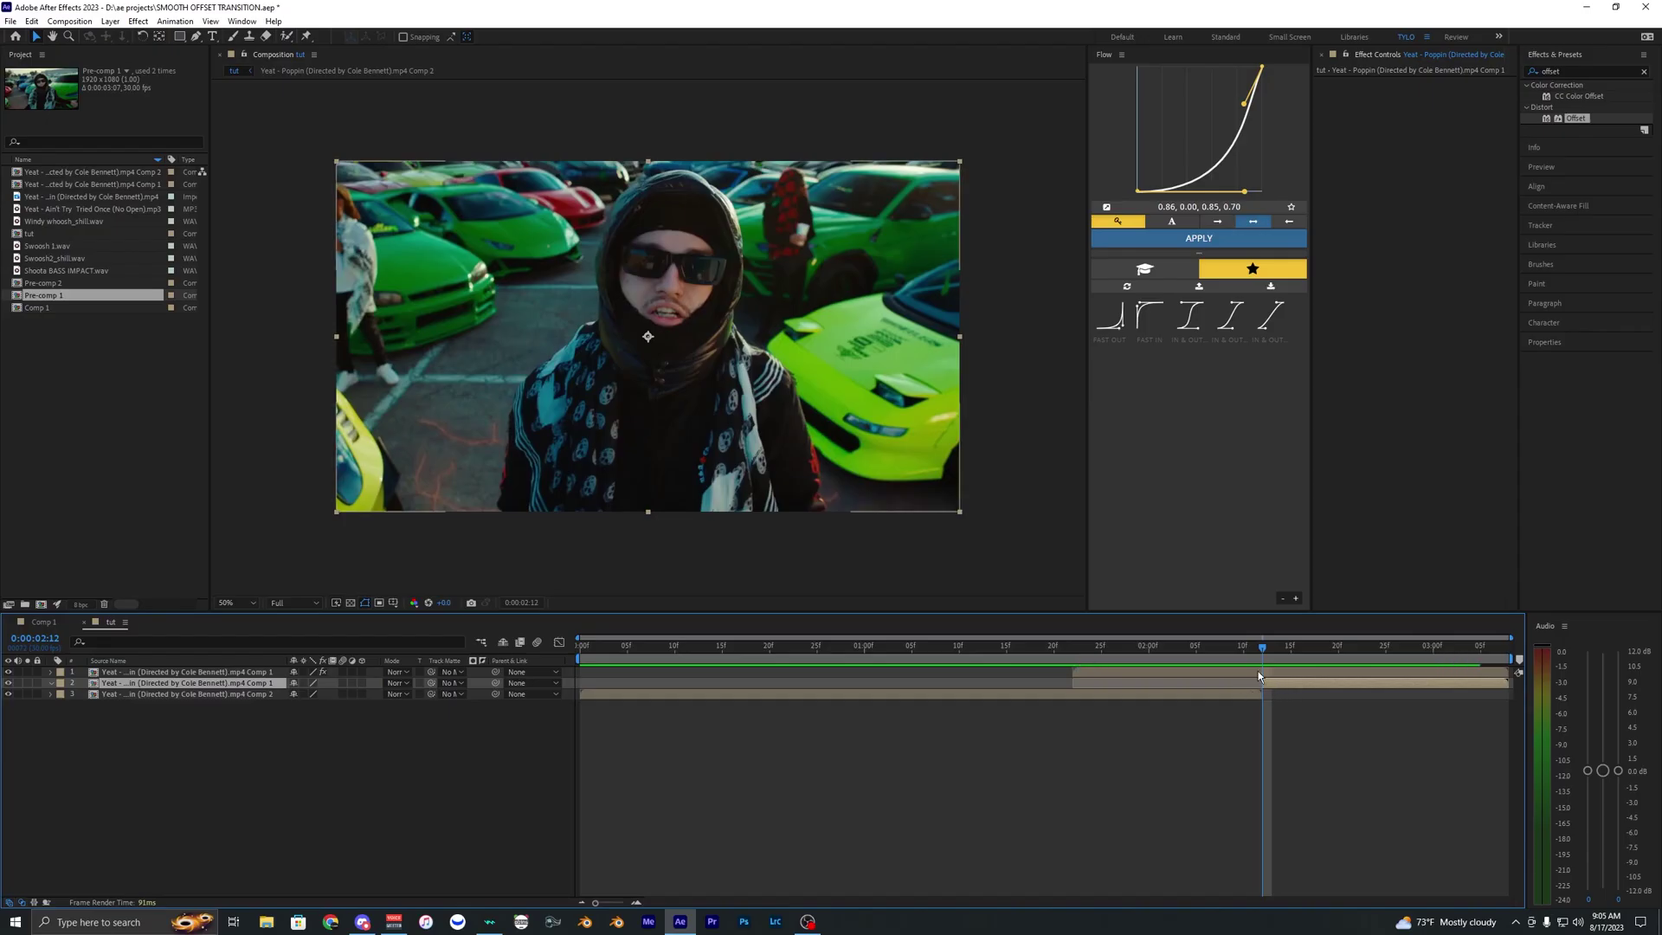
# - Preview the transition from 0:00:01:15 through the end of the first clip
pyautogui.moveTo(1262, 648); pyautogui.dragTo(1010, 648)
pyautogui.press('space')
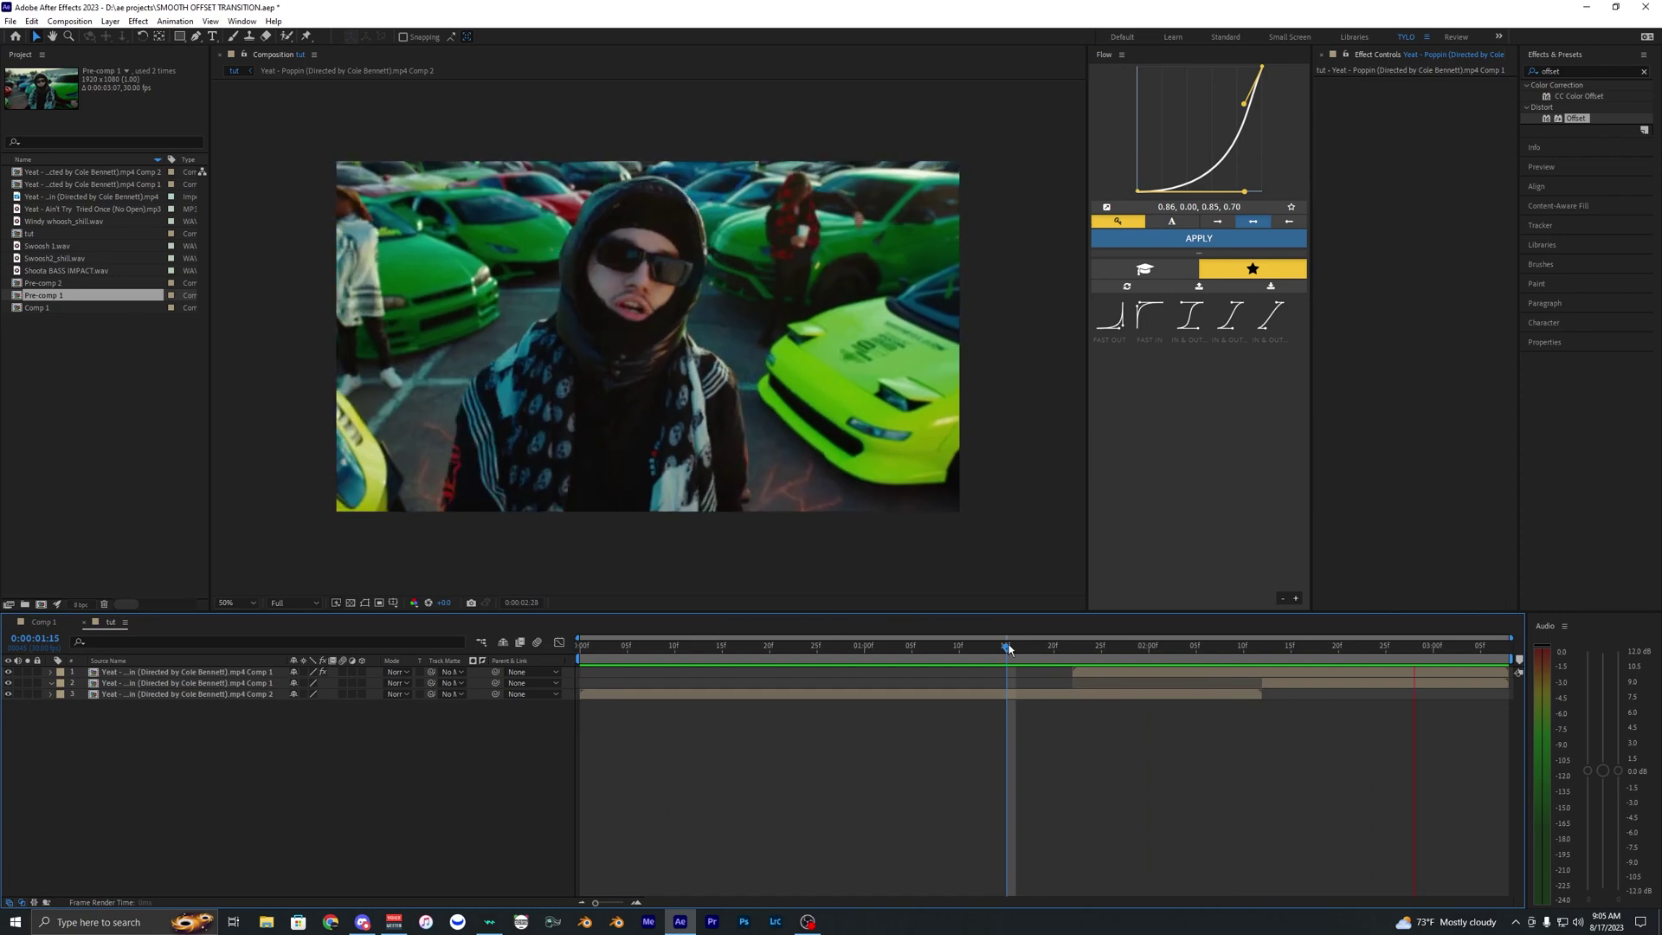
pyautogui.press('space')
pyautogui.moveTo(1139, 649); pyautogui.dragTo(1187, 652)
pyautogui.press('space')
# - Extend the start of the effect-free copy back to 0:00:02:04
pyautogui.click(1276, 683)
pyautogui.scroll(1, 1276, 688)
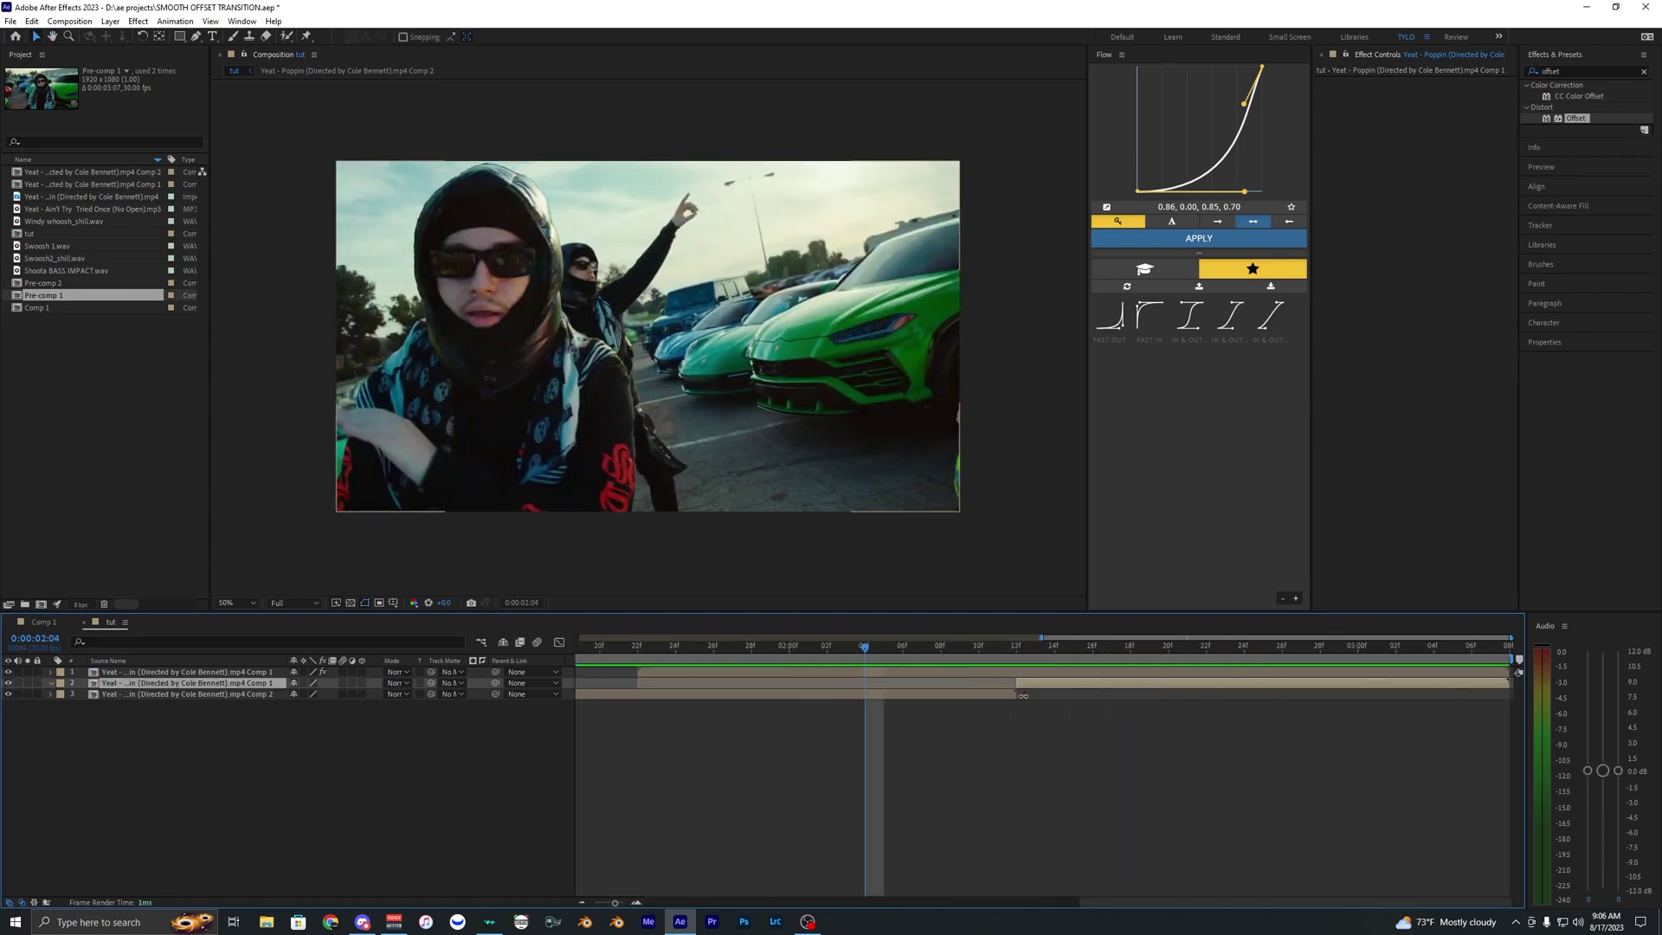
pyautogui.moveTo(1017, 682); pyautogui.dragTo(885, 684)
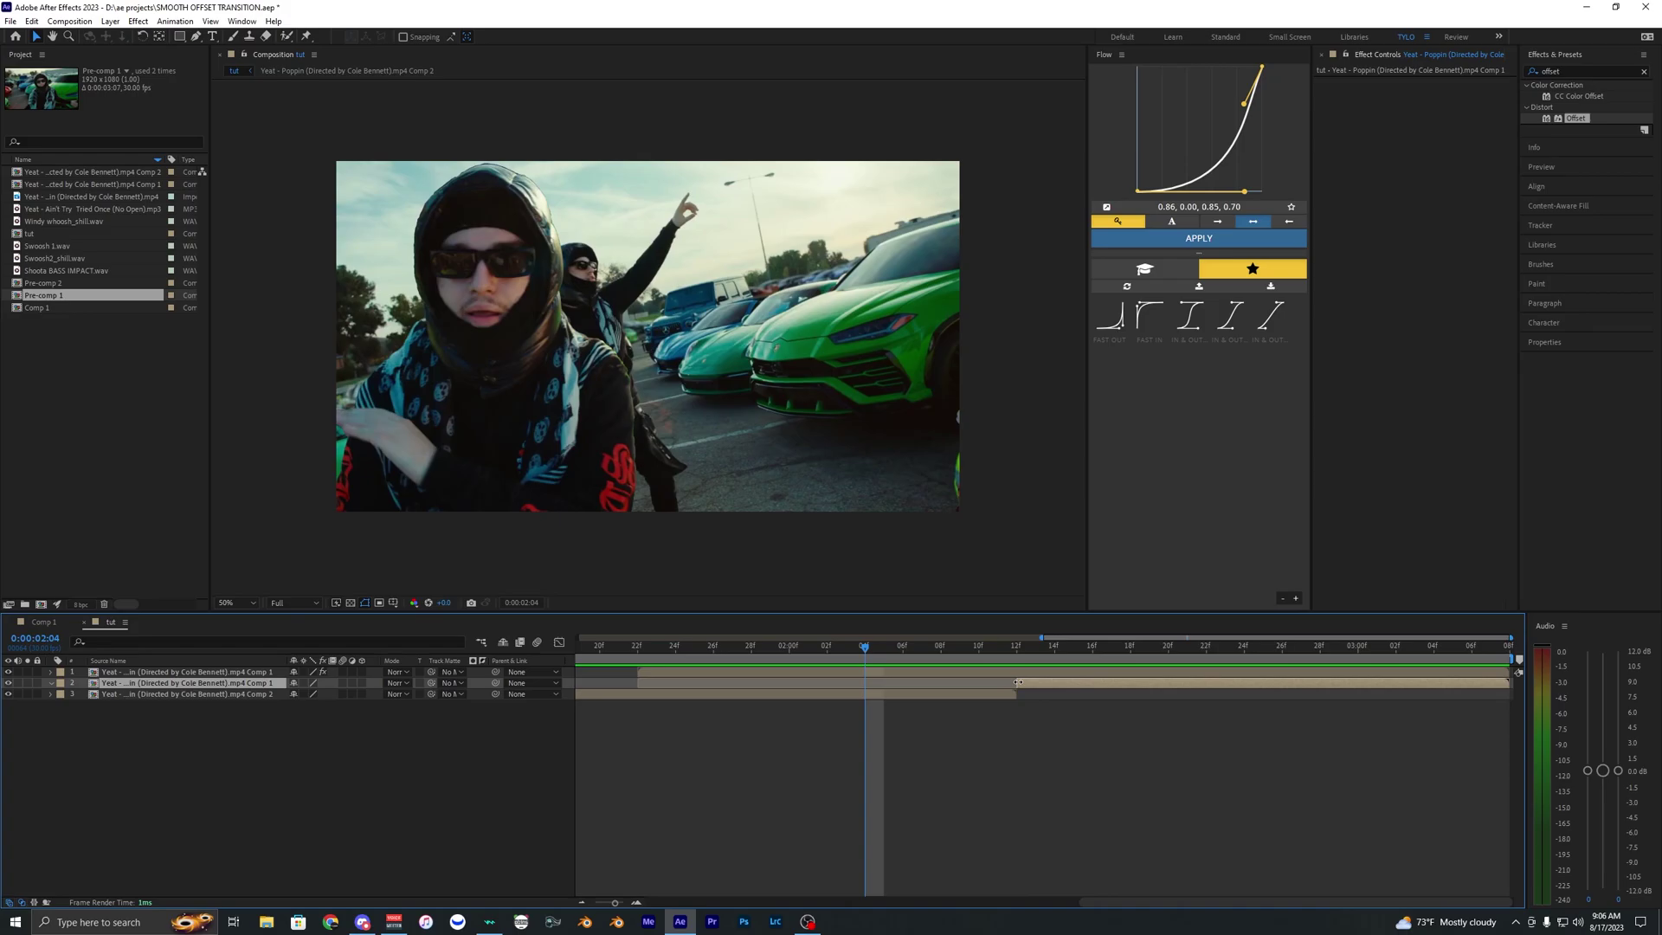
pyautogui.moveTo(1018, 682); pyautogui.dragTo(882, 683)
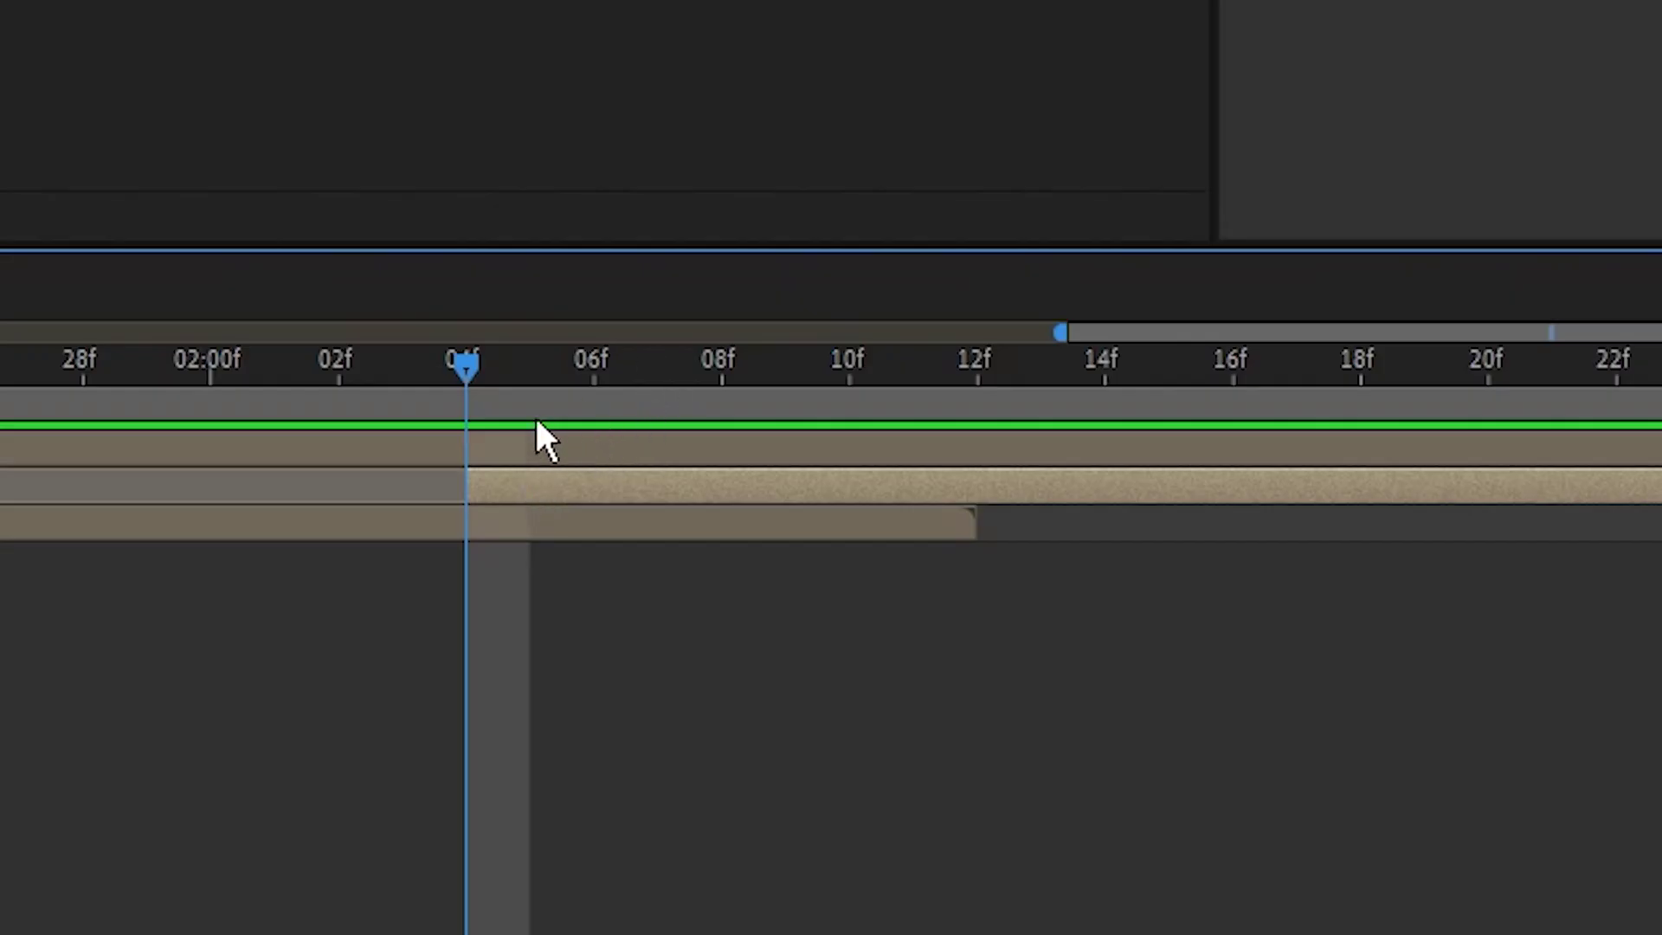
# - Animate the effect-free copy's Position with eased keyframes, rising from just below the frame at 0:00:02:04 into place at 0:00:02:12
pyautogui.press('p')
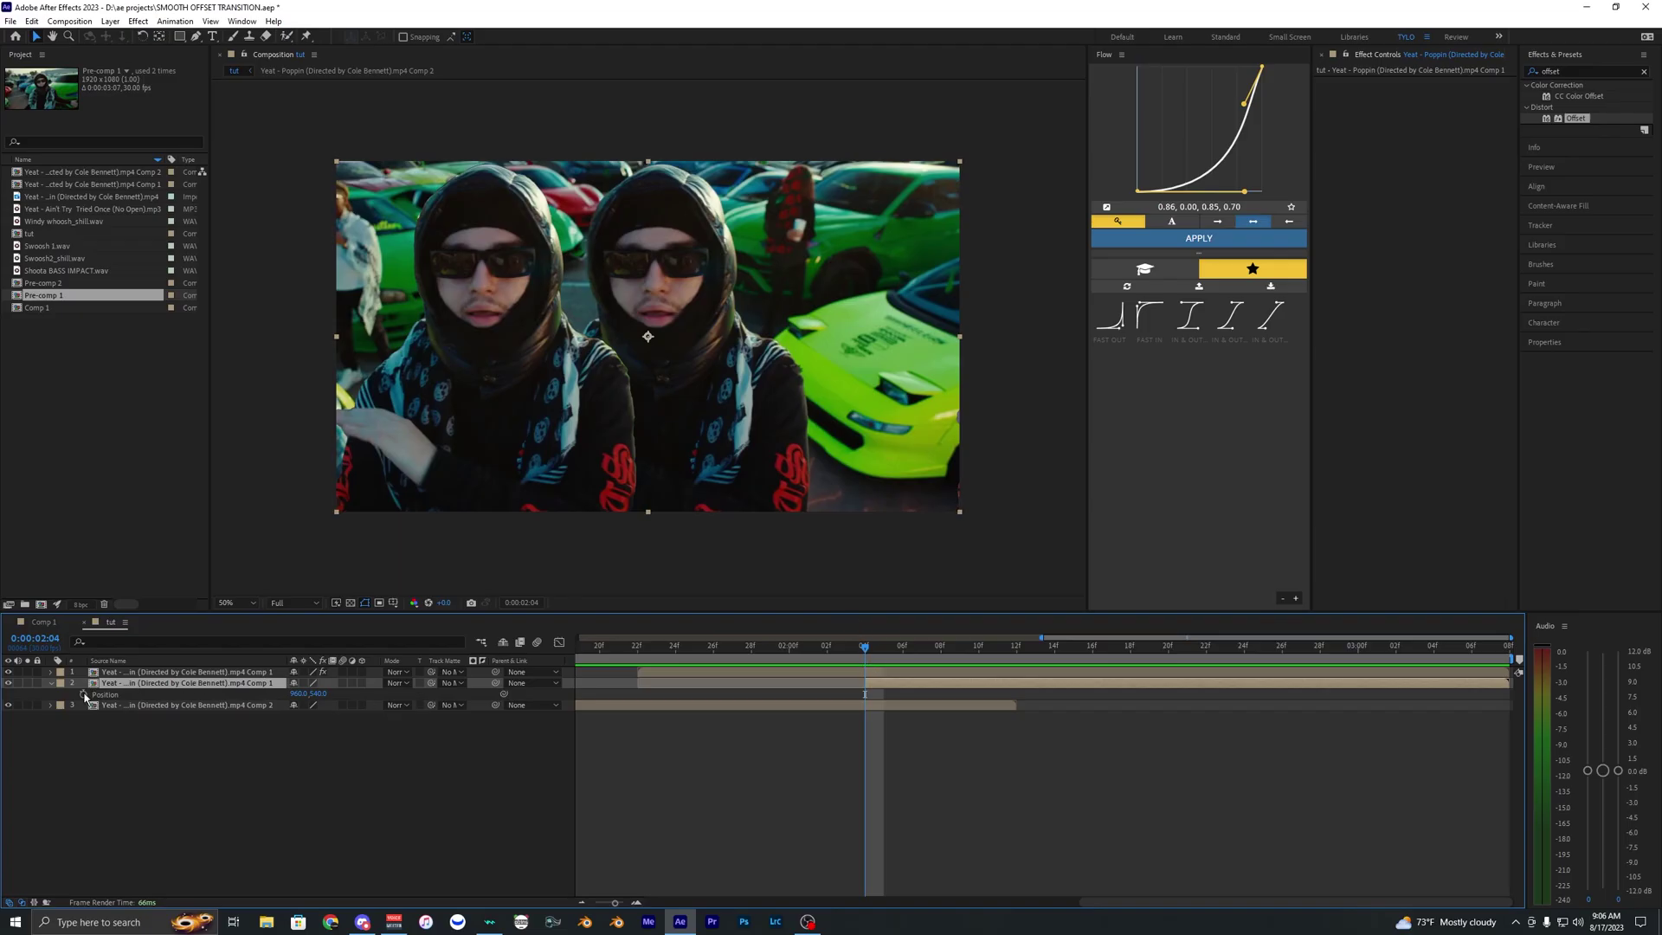
pyautogui.click(1013, 662)
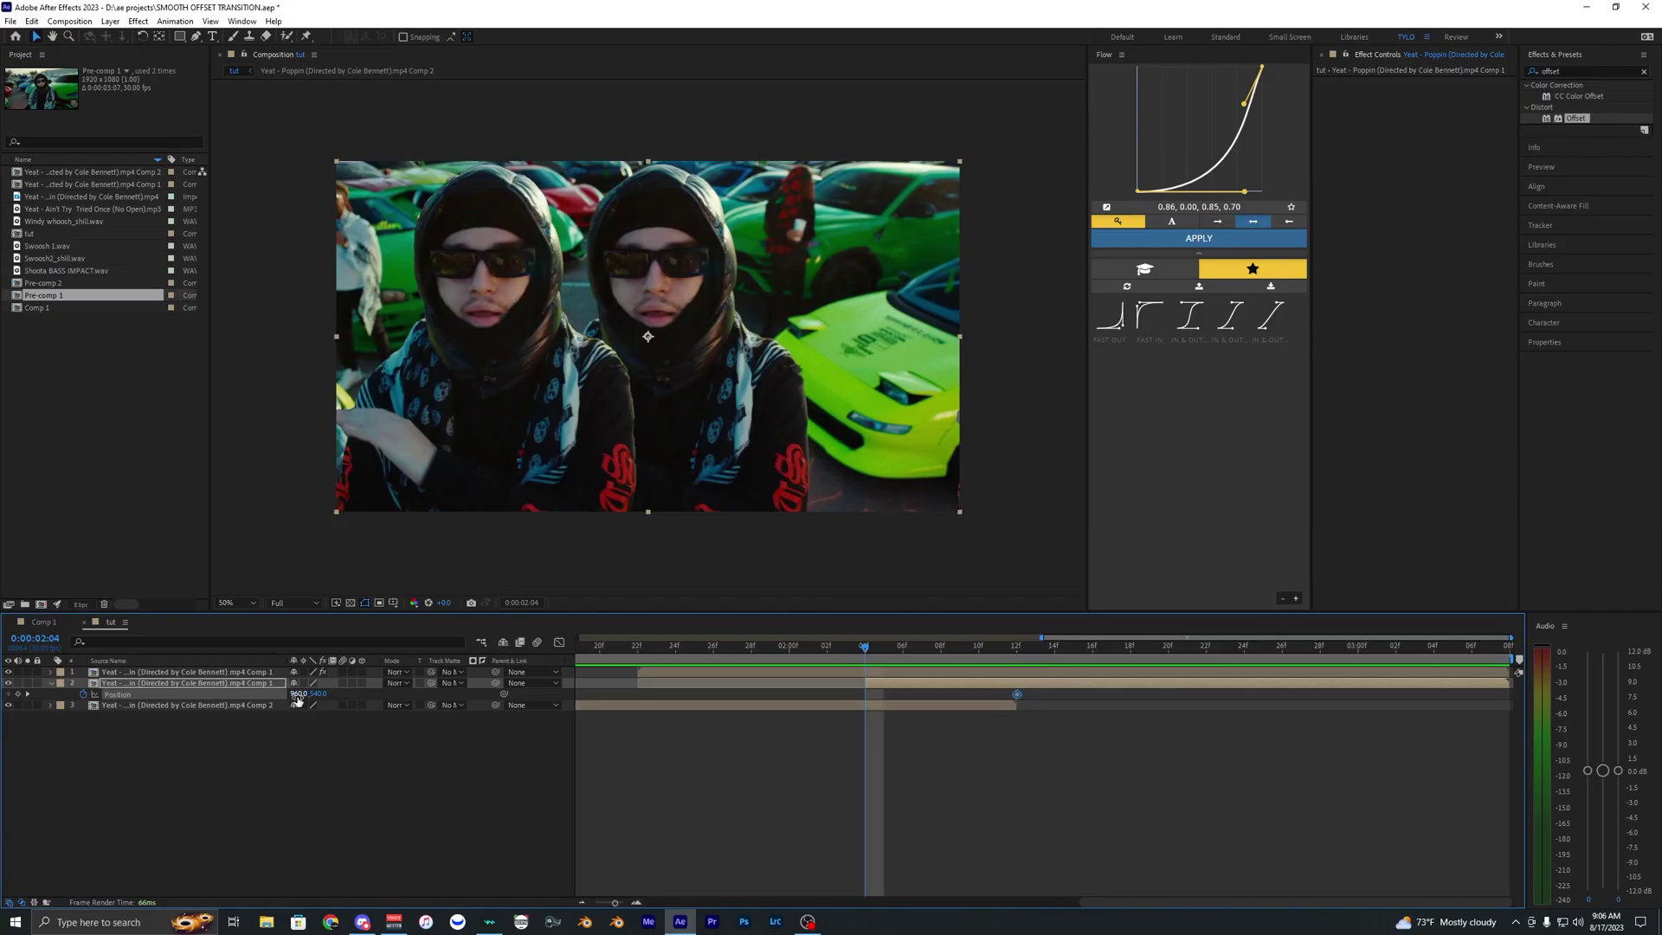
pyautogui.moveTo(320, 693); pyautogui.dragTo(1061, 663)
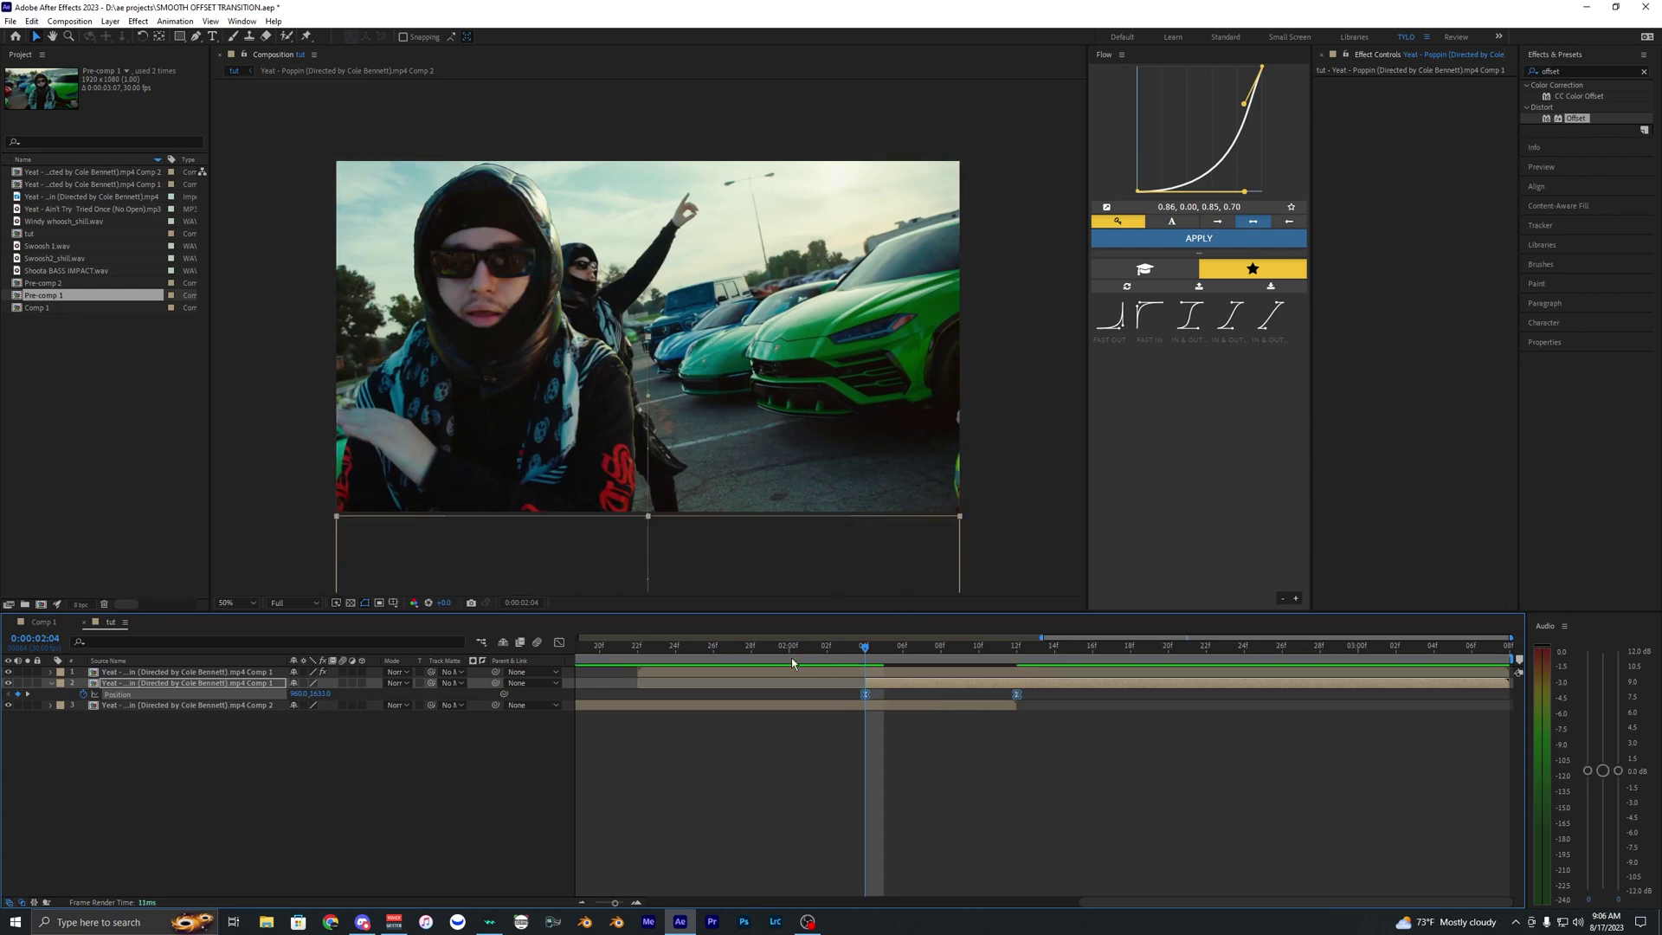
pyautogui.click(560, 643)
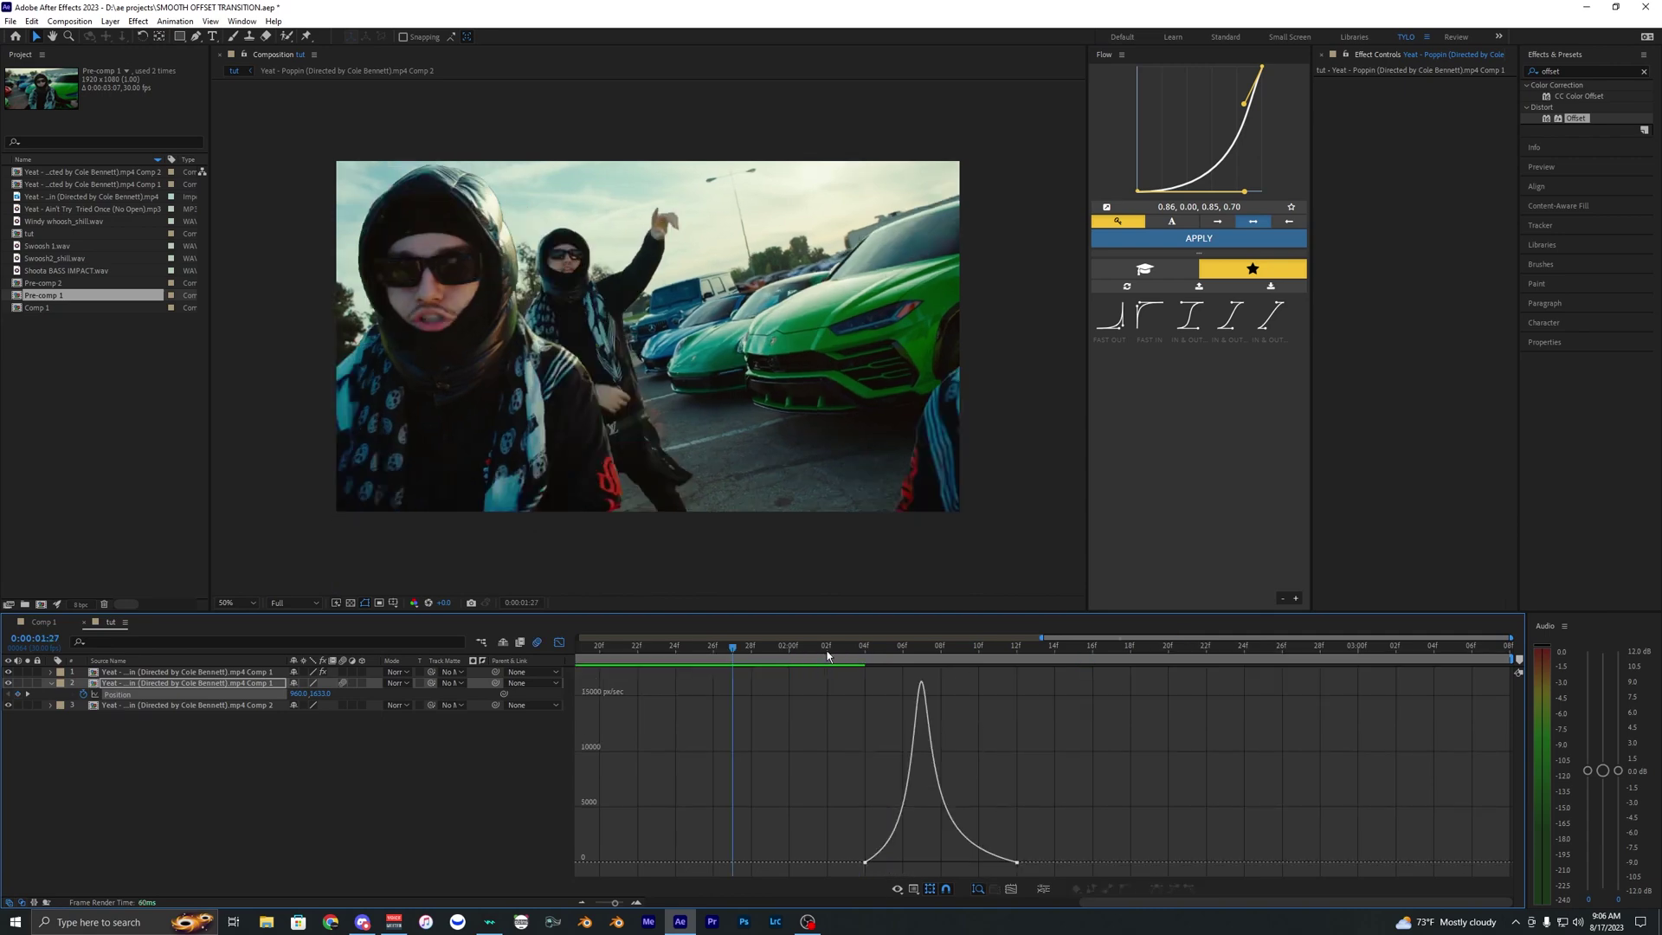
# - Extend the effect-free copy's start back to 0:00:02:01 and preview its rising motion
pyautogui.moveTo(827, 655); pyautogui.dragTo(973, 672)
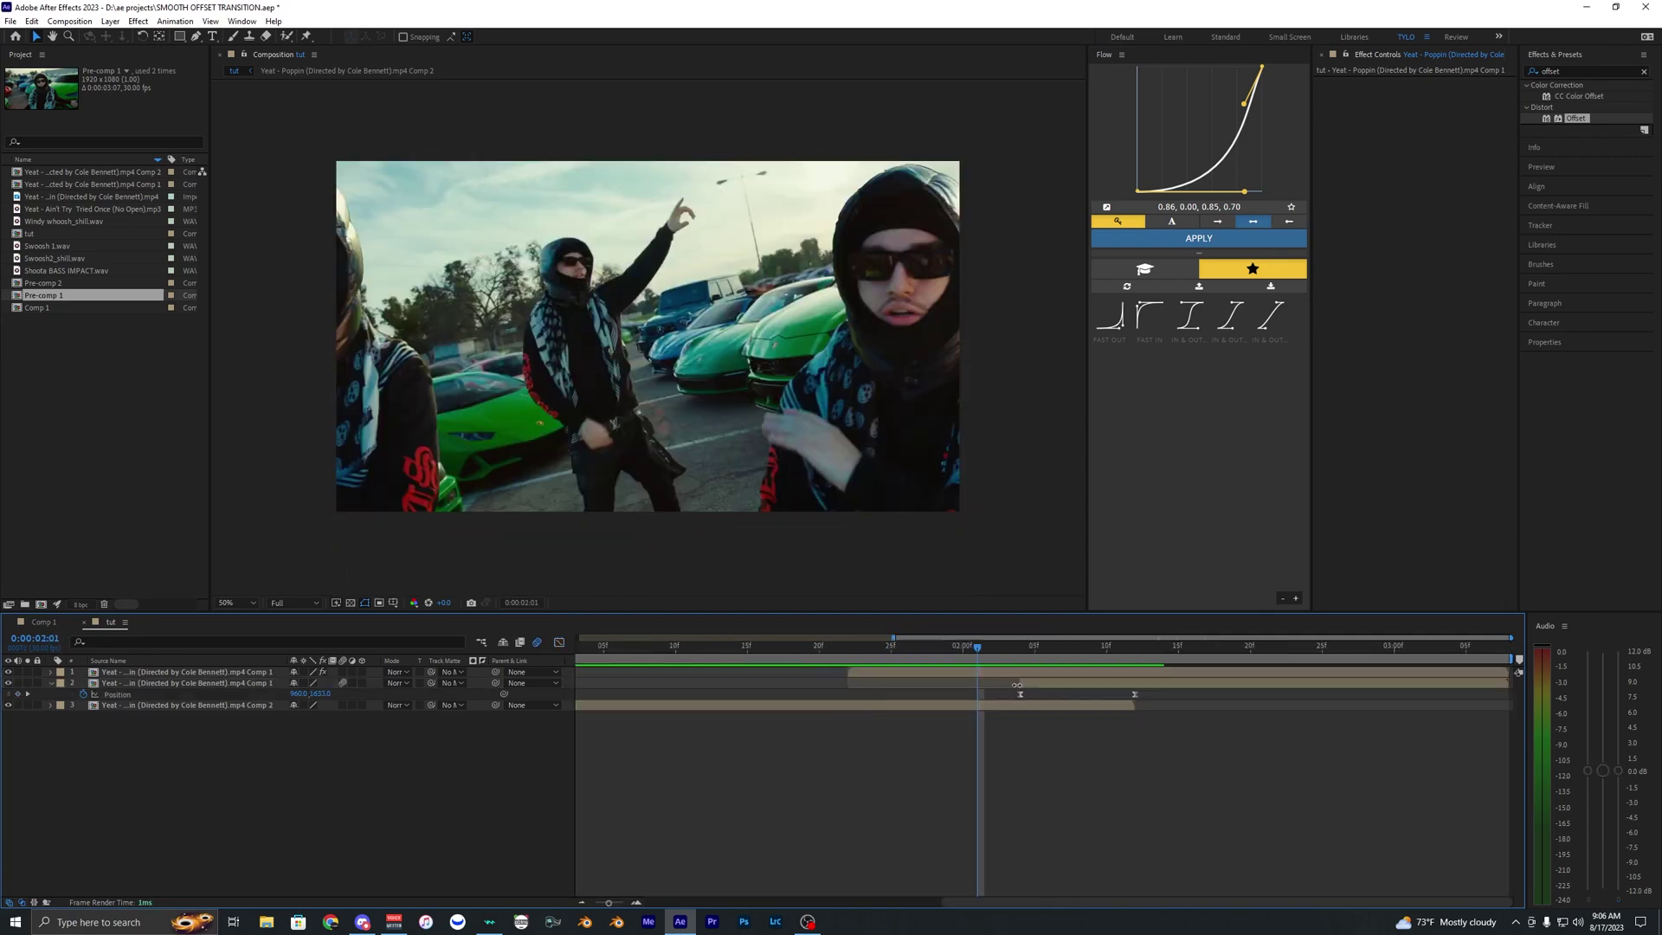
pyautogui.moveTo(1017, 685); pyautogui.dragTo(819, 661)
pyautogui.click(808, 727)
pyautogui.press('space')
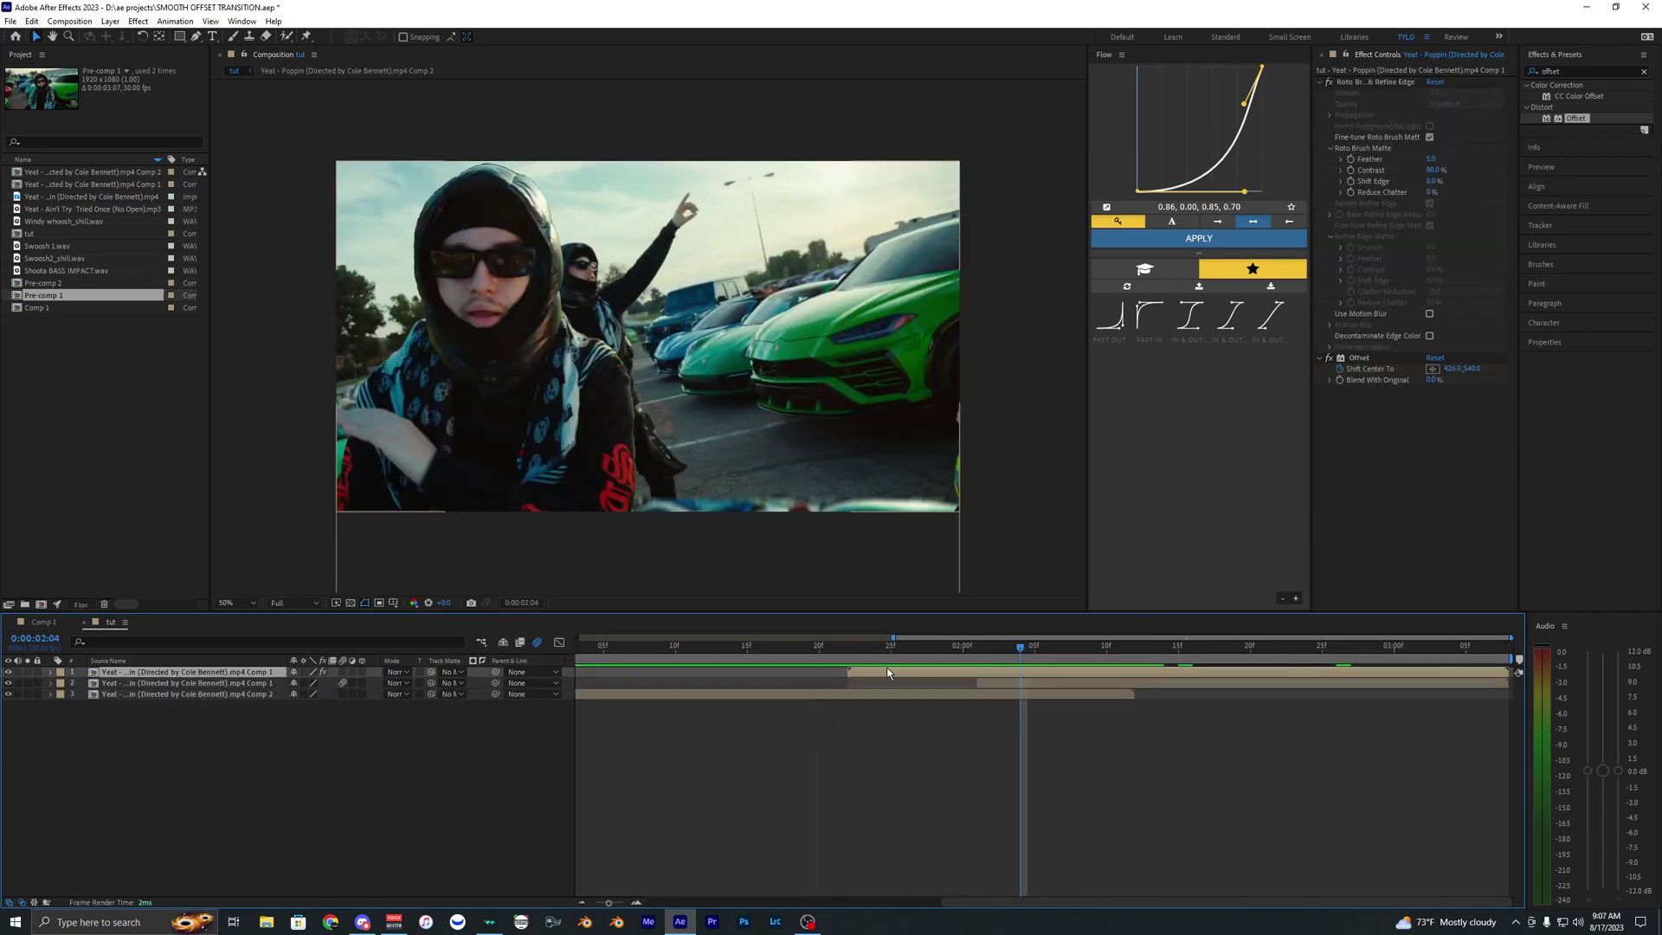
# - Duplicate the rotoscoped layer with the Offset effect twice, making three stacked copies
pyautogui.moveTo(870, 661); pyautogui.dragTo(914, 657)
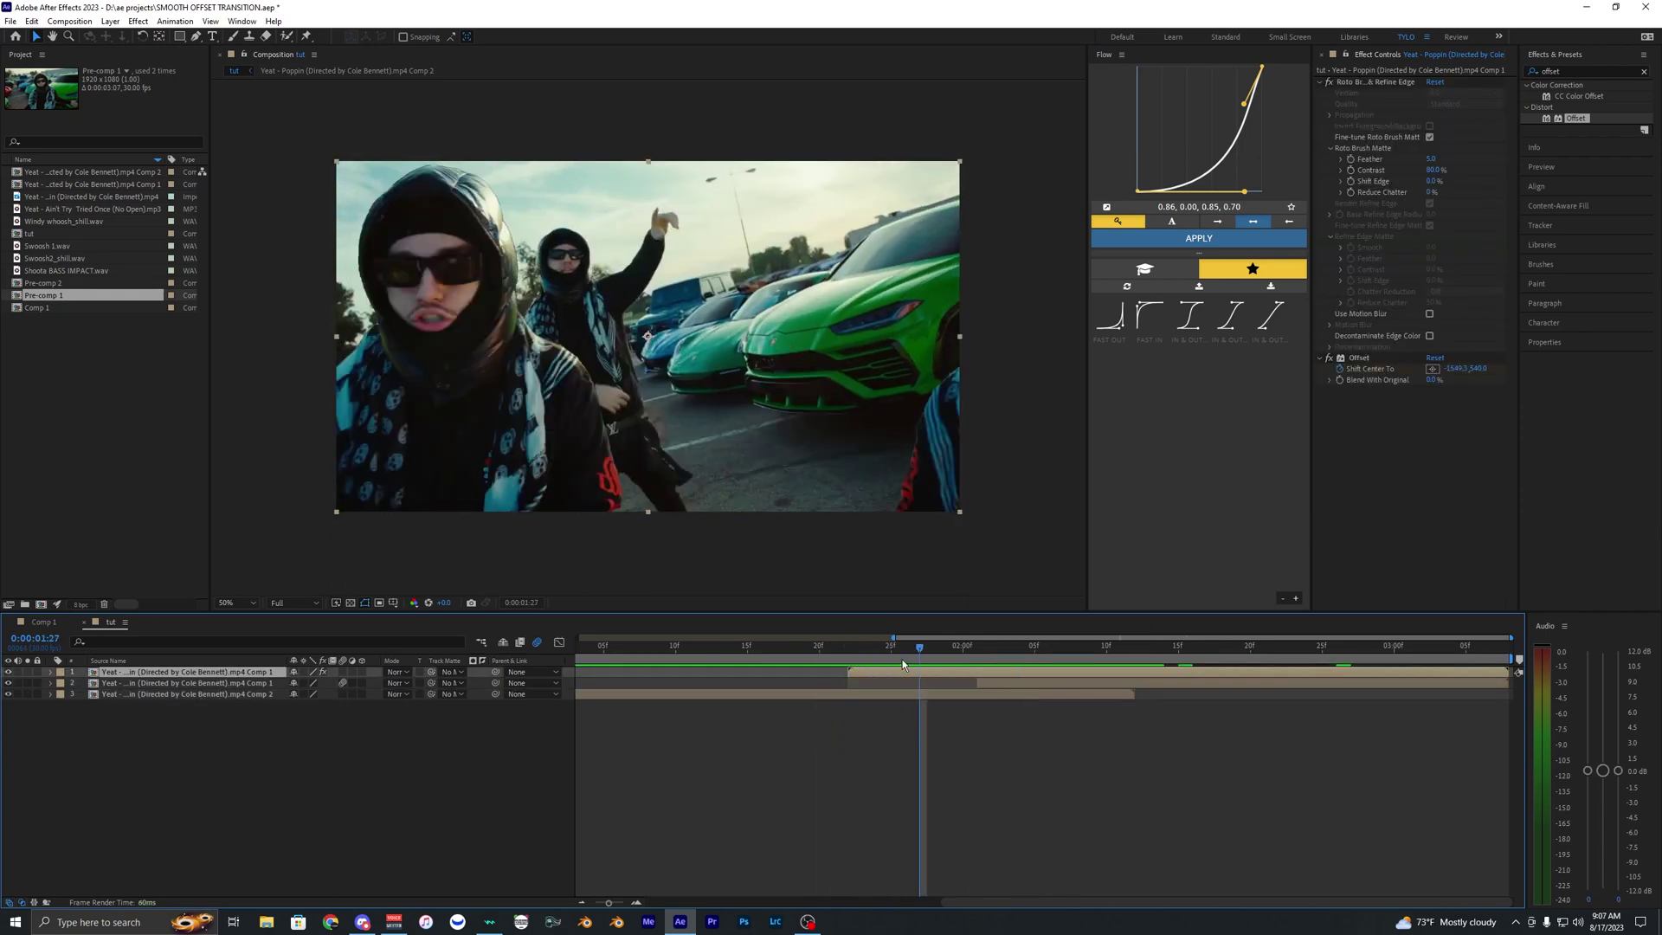
pyautogui.hotkey('ctrl', 'd')
pyautogui.click(869, 682)
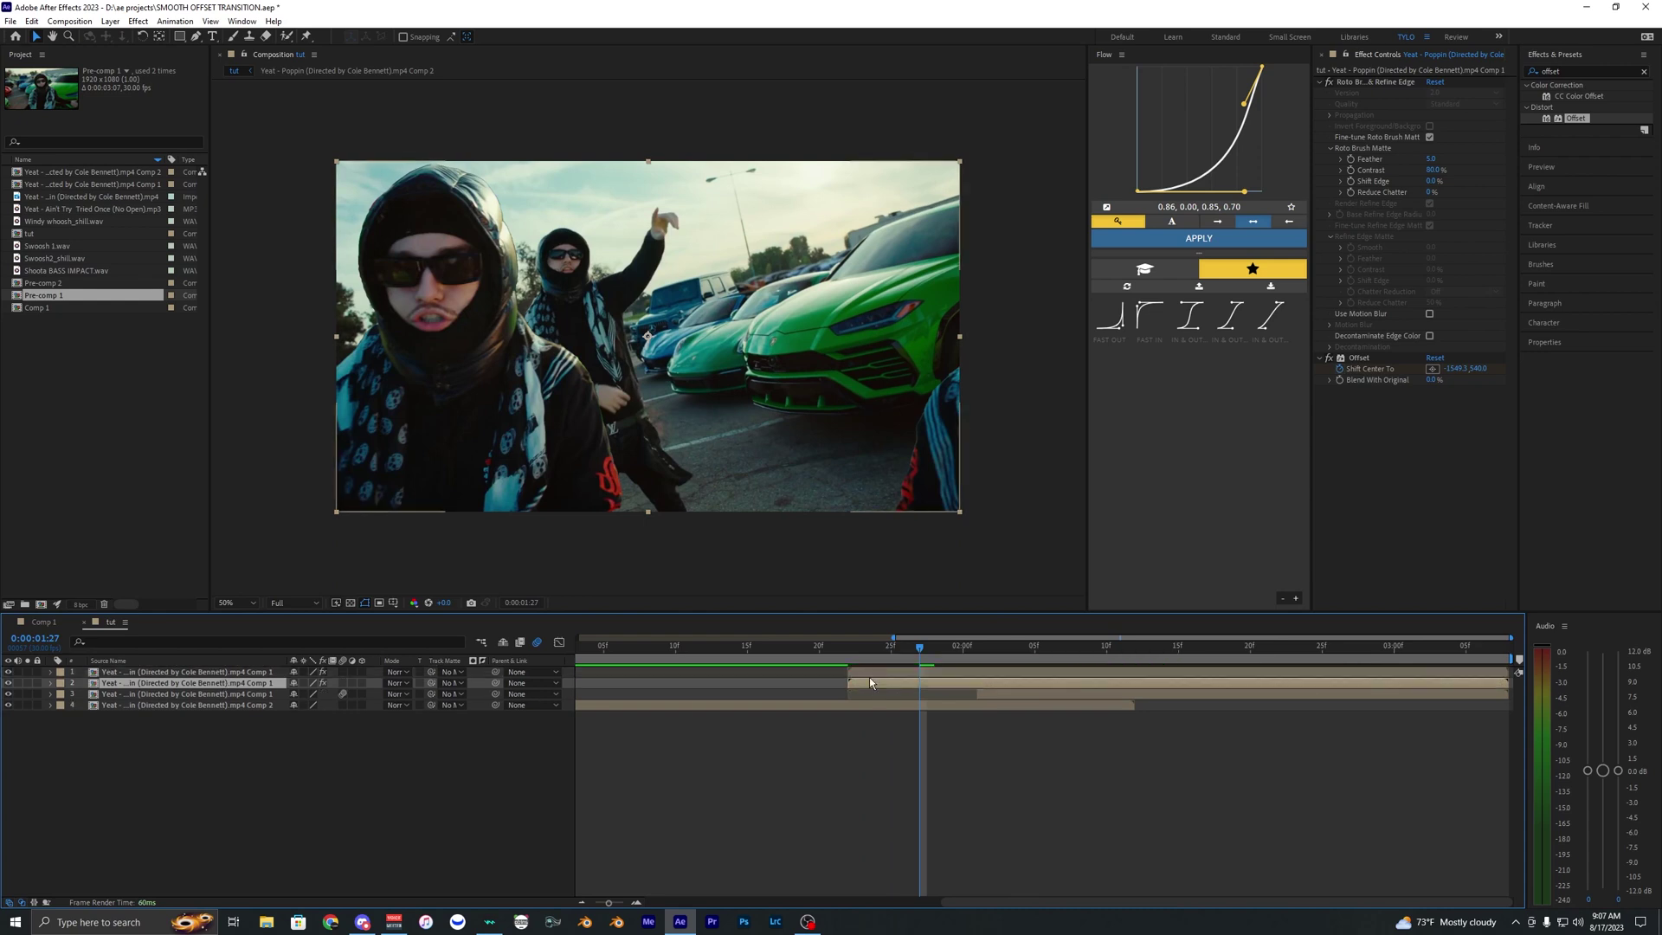
pyautogui.hotkey('ctrl', 'd')
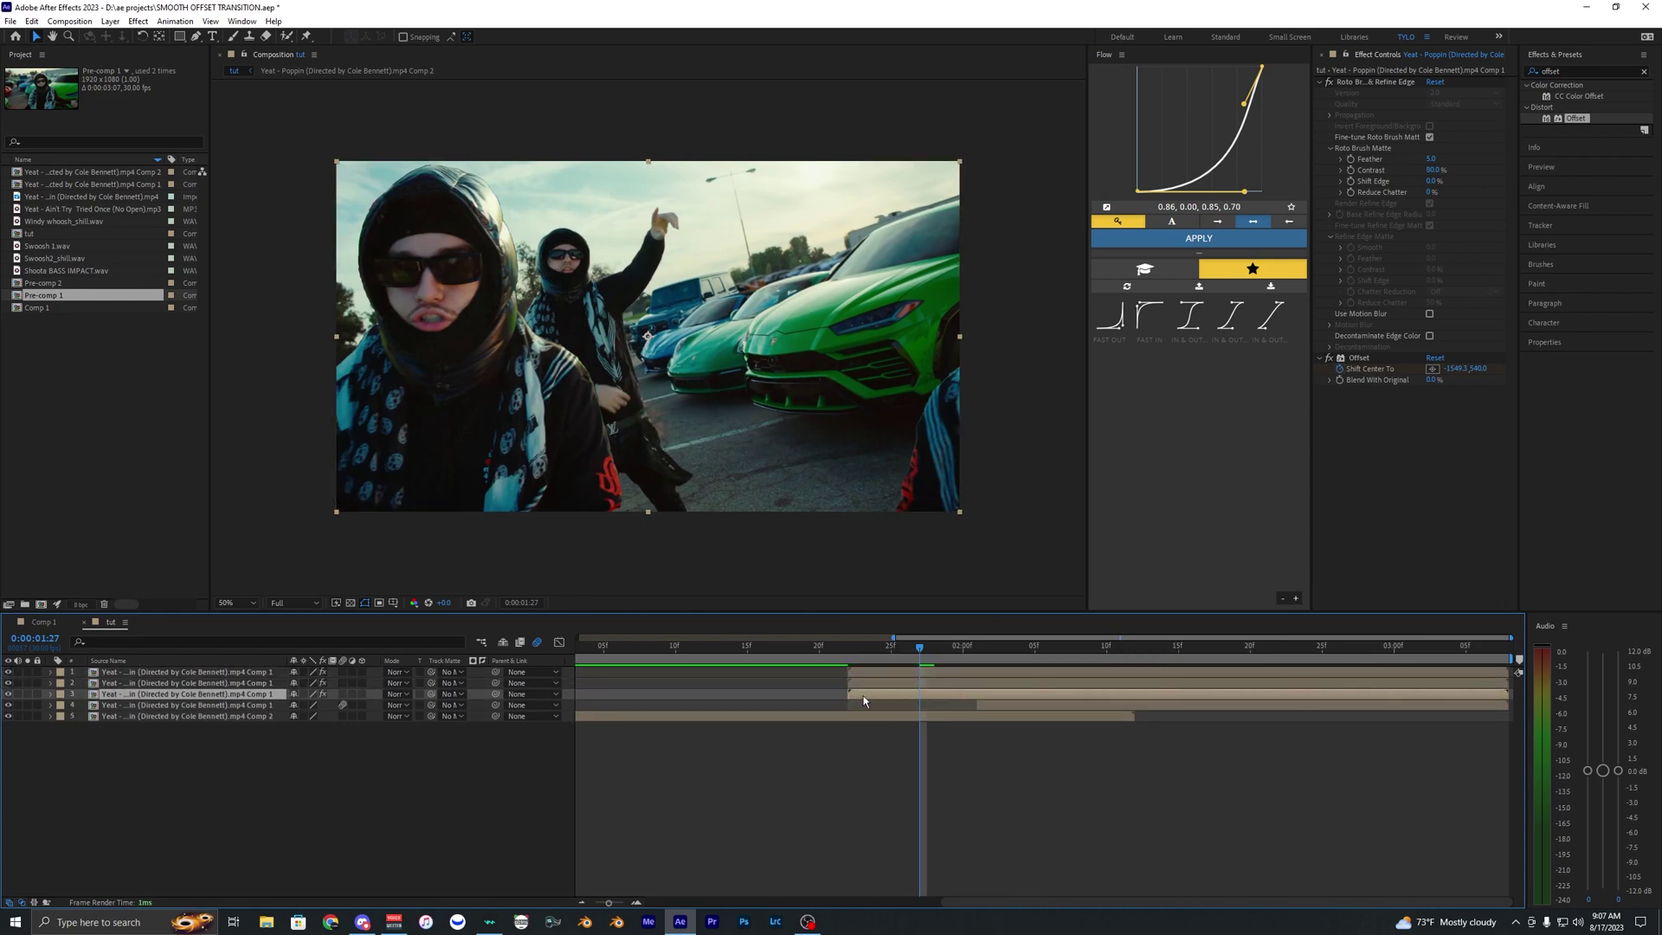
pyautogui.click(869, 674)
pyautogui.keyDown('ctrl'); pyautogui.click(870, 683); pyautogui.keyUp('ctrl')
pyautogui.keyDown('ctrl'); pyautogui.click(871, 693); pyautogui.keyUp('ctrl')
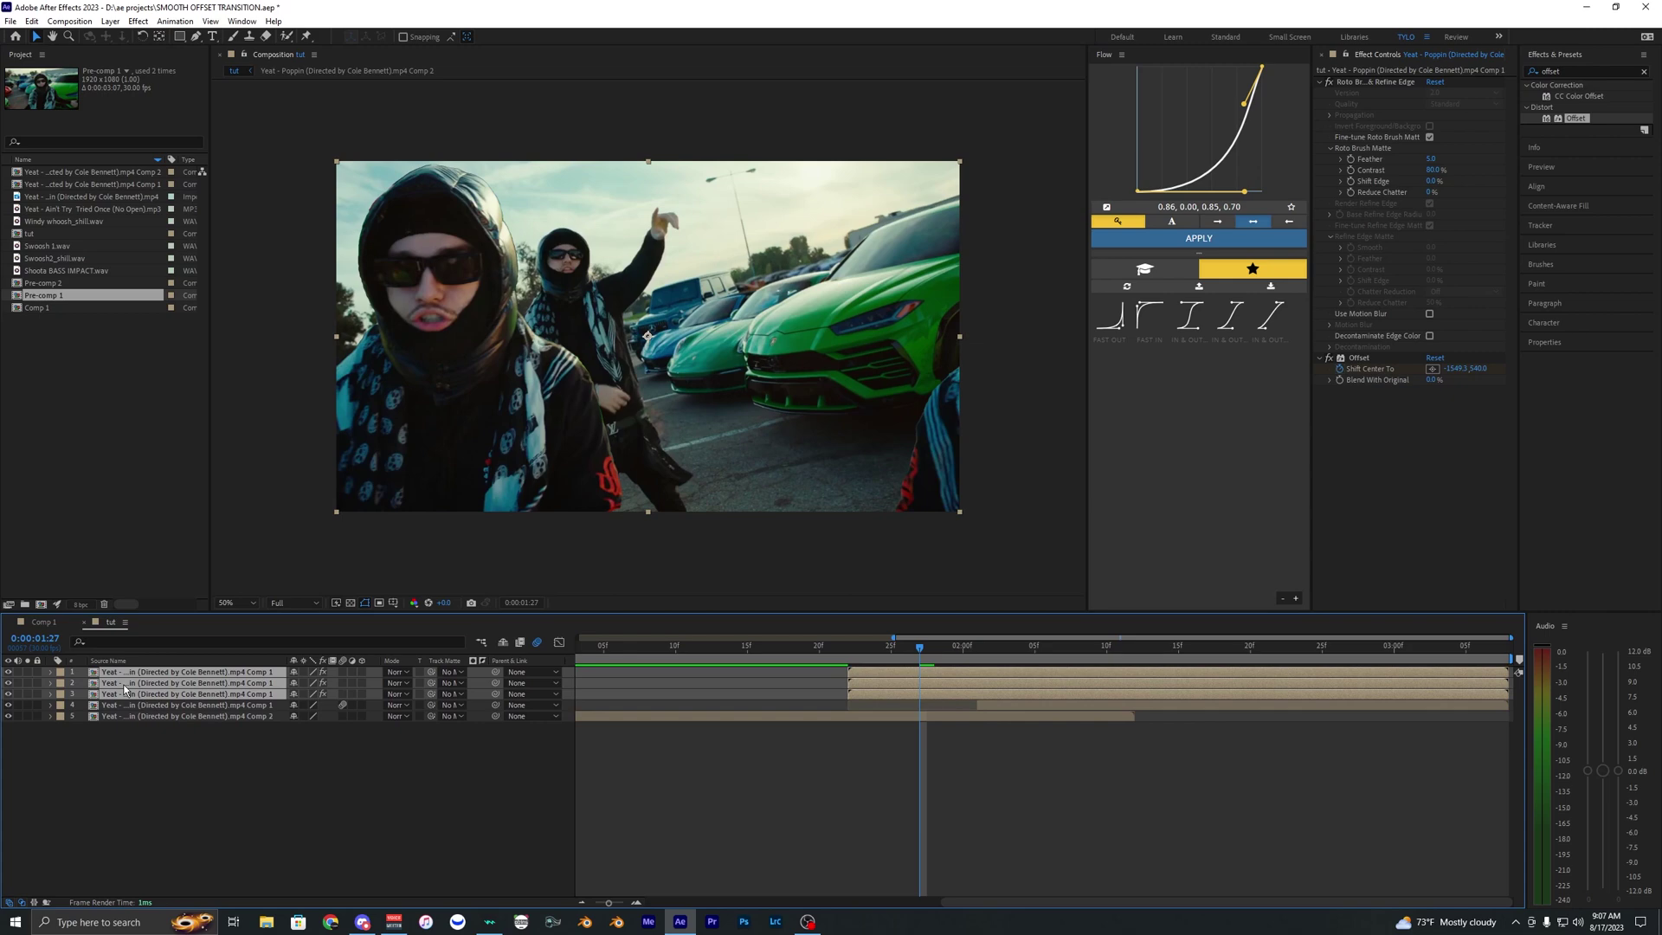
pyautogui.click(29, 673)
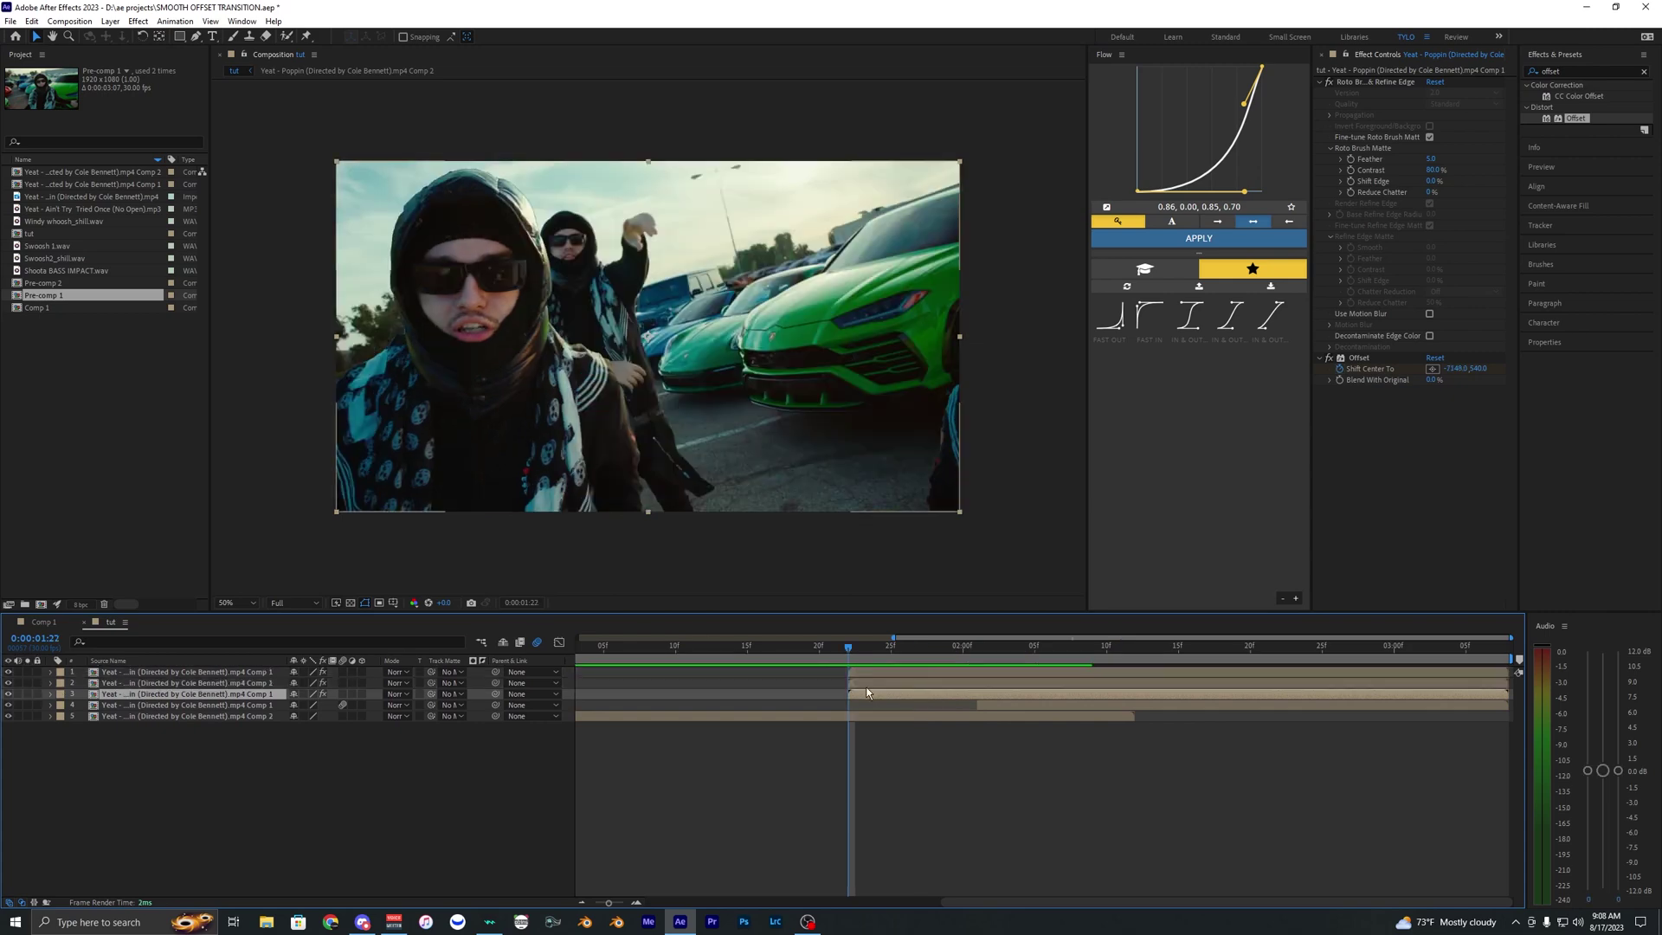
# - Stagger the rotoscoped copies so the second starts at 0:00:01:21 and the third at 0:00:01:20
pyautogui.click(849, 684)
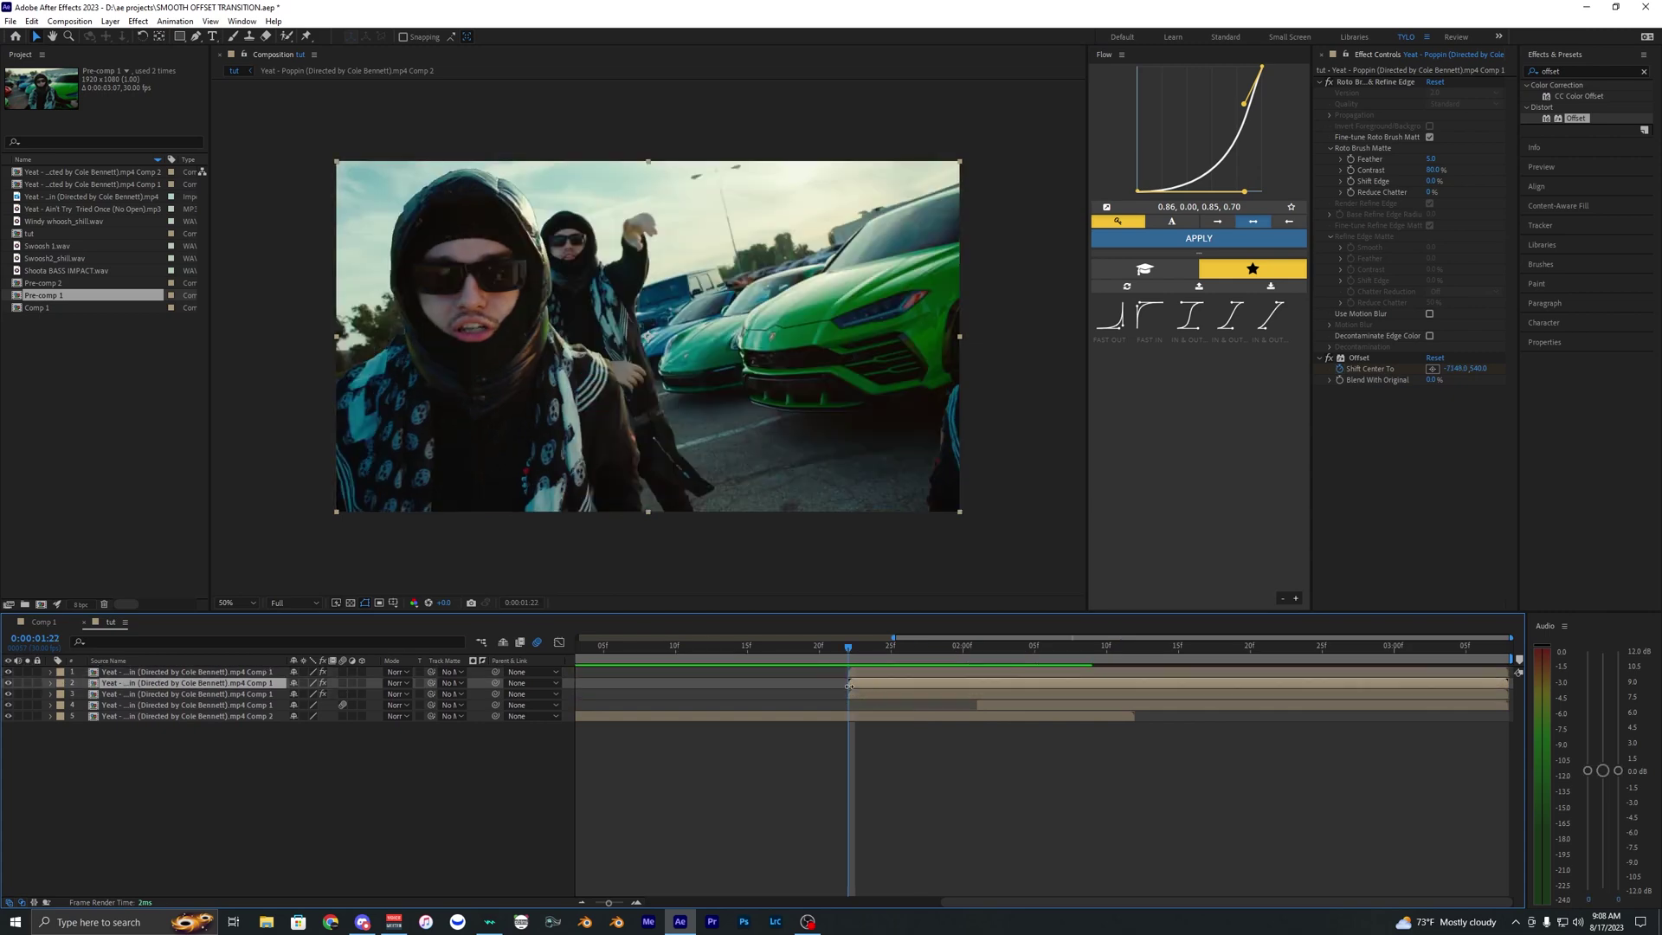
pyautogui.press('pageup')
pyautogui.moveTo(860, 682); pyautogui.dragTo(834, 693)
pyautogui.press('pageup')
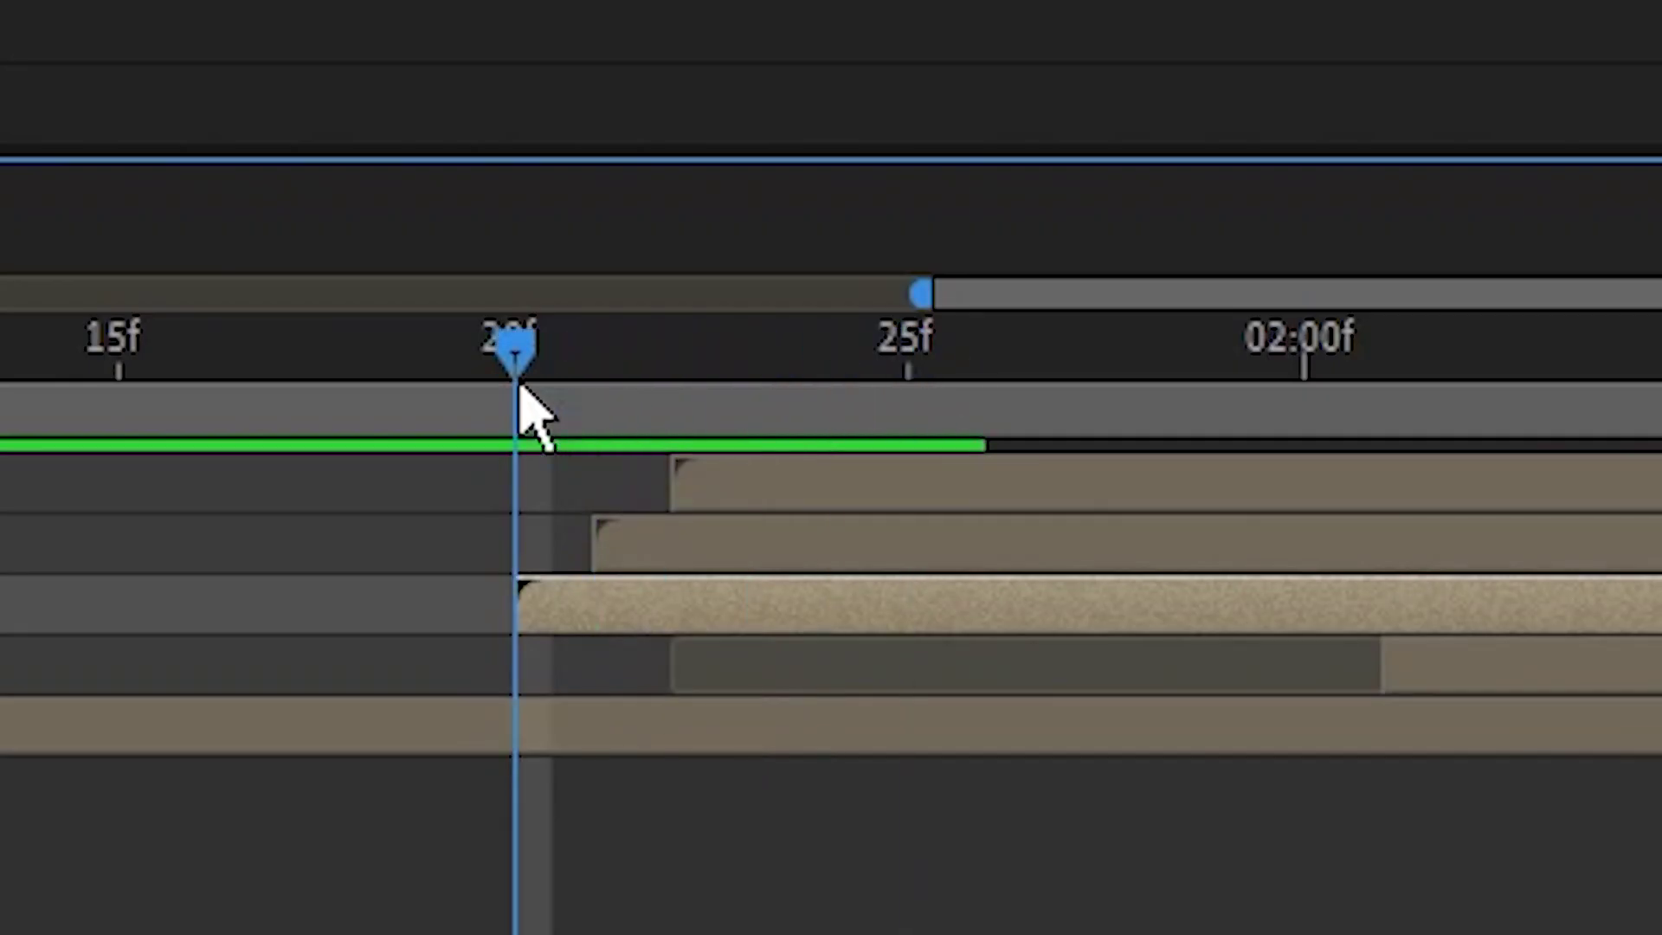
pyautogui.press('space')
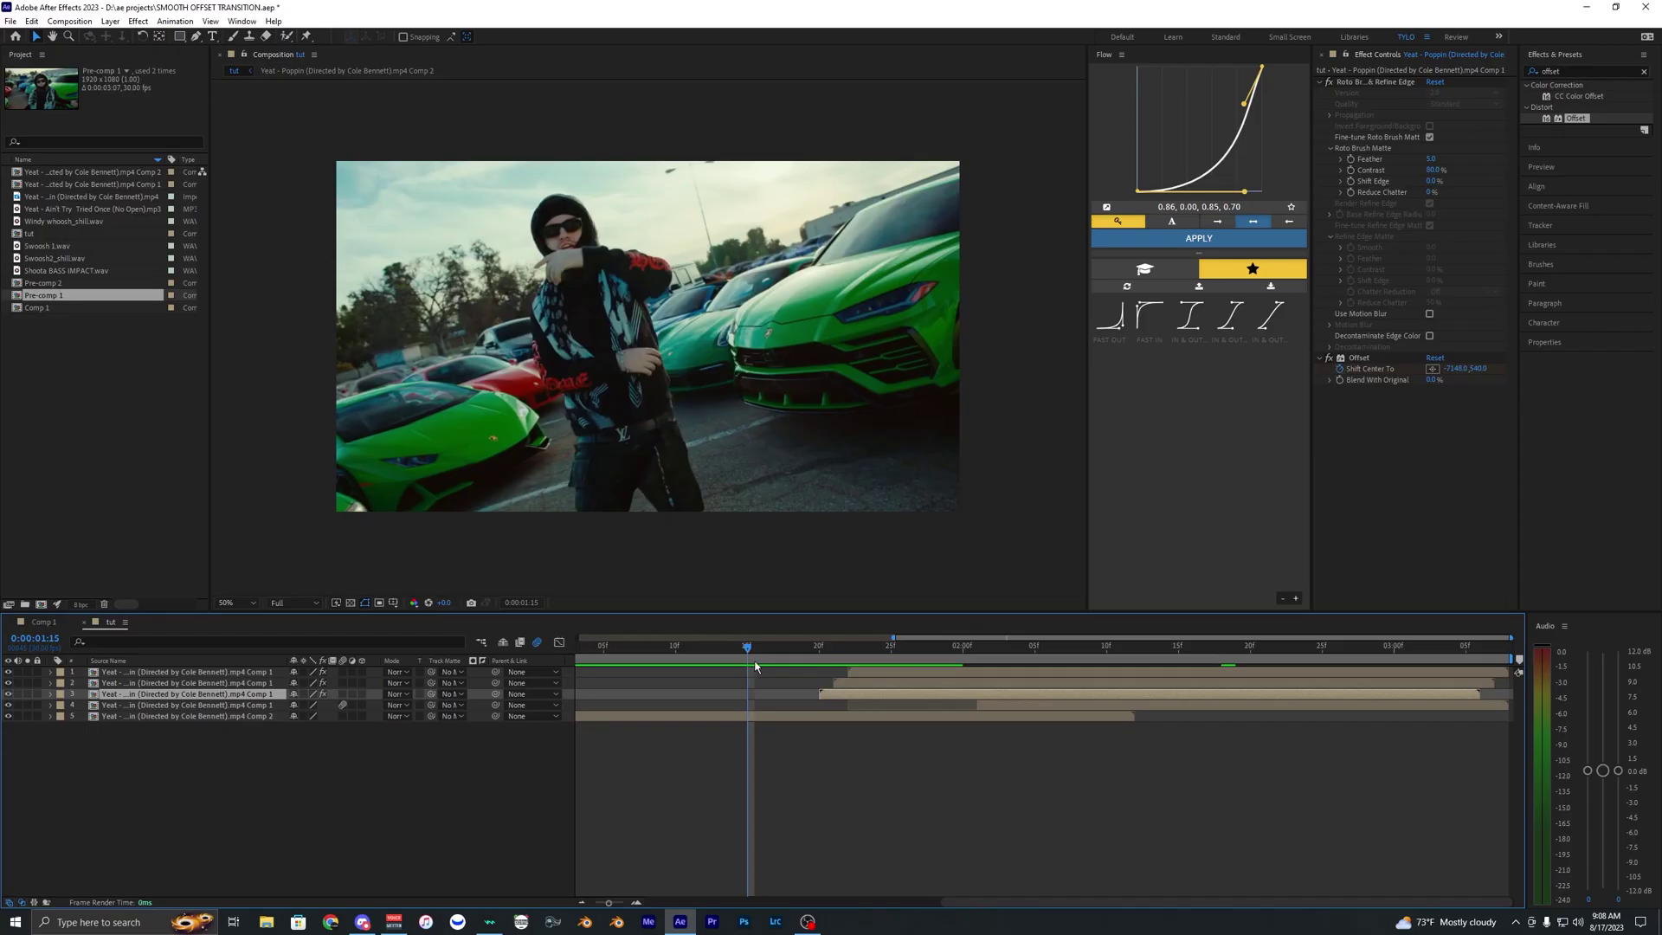
# - Trim the ends of the second and third rotoscoped copies to 0:00:02:12, where the first clip ends
pyautogui.moveTo(808, 651); pyautogui.dragTo(1132, 666)
pyautogui.keyDown('shift'); pyautogui.click(904, 687); pyautogui.keyUp('shift')
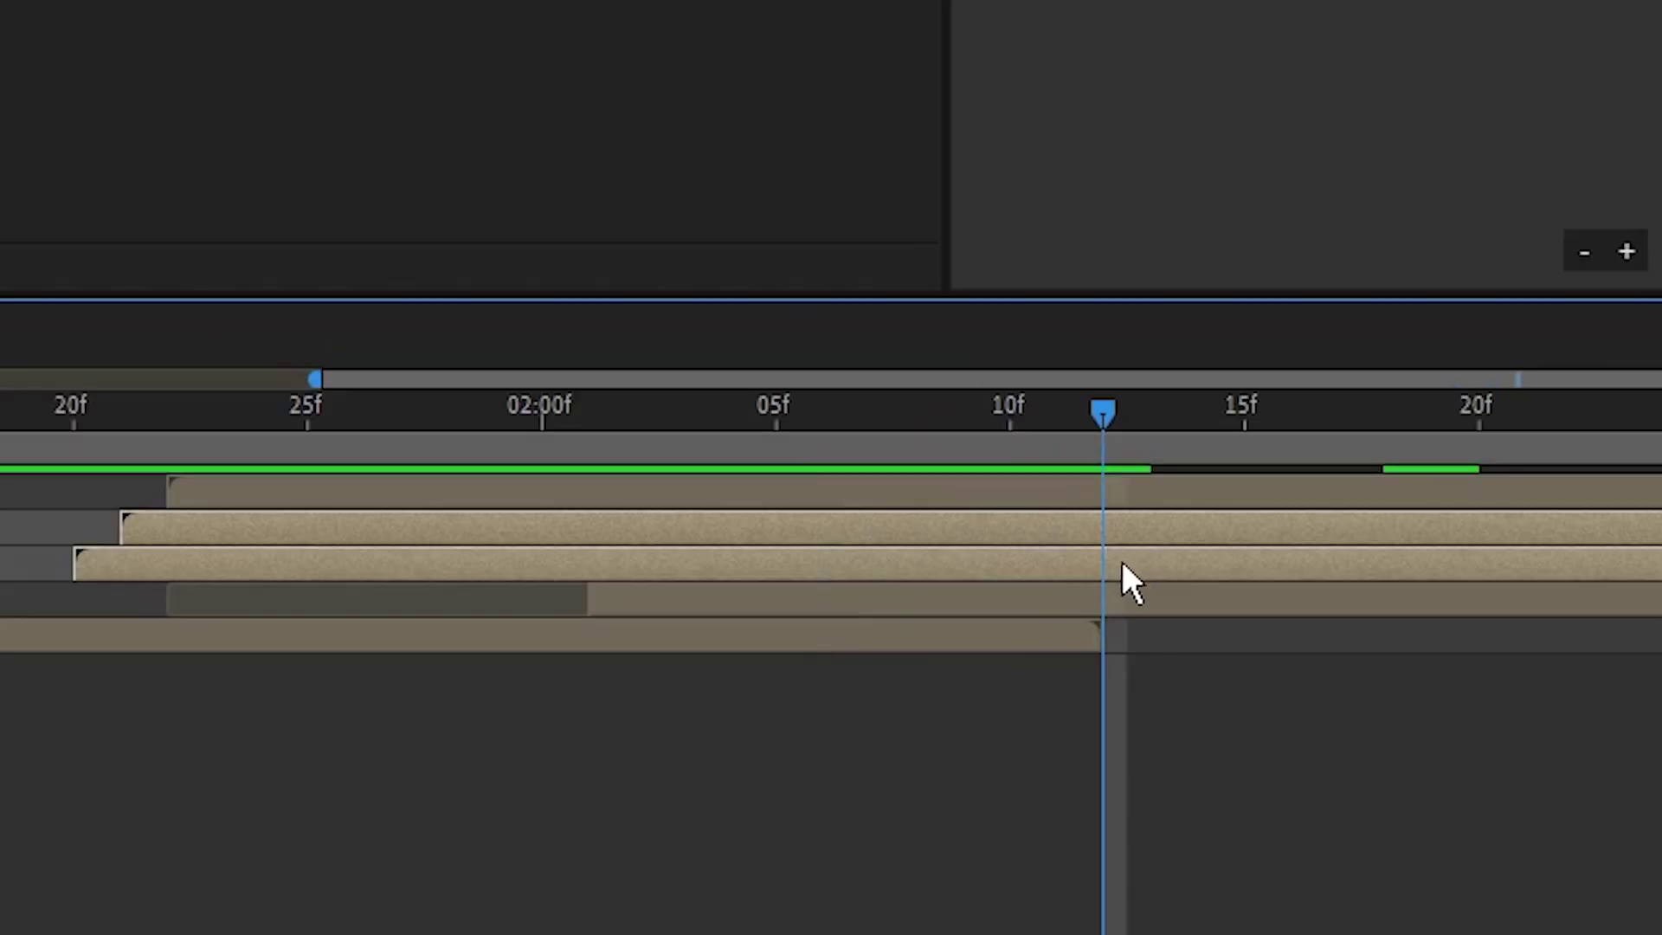
pyautogui.hotkey('alt', ']')
pyautogui.click(1092, 684)
pyautogui.click(1089, 530)
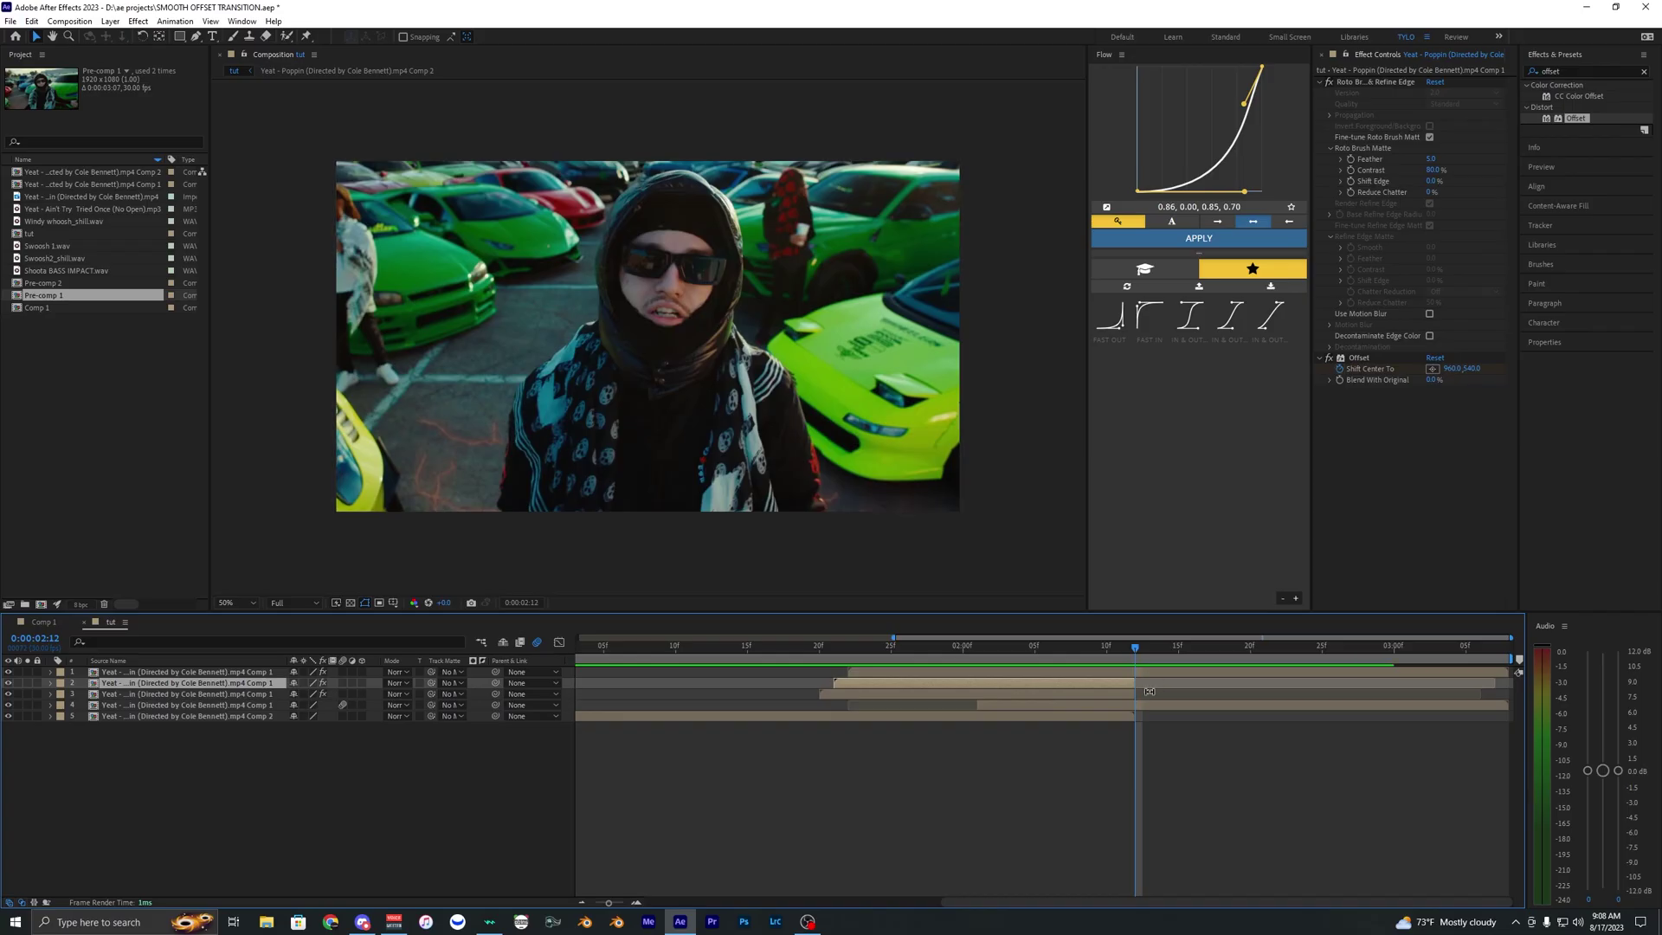
# - Preview the staggered rotoscoped copies sliding across the first clip
pyautogui.click(1147, 671)
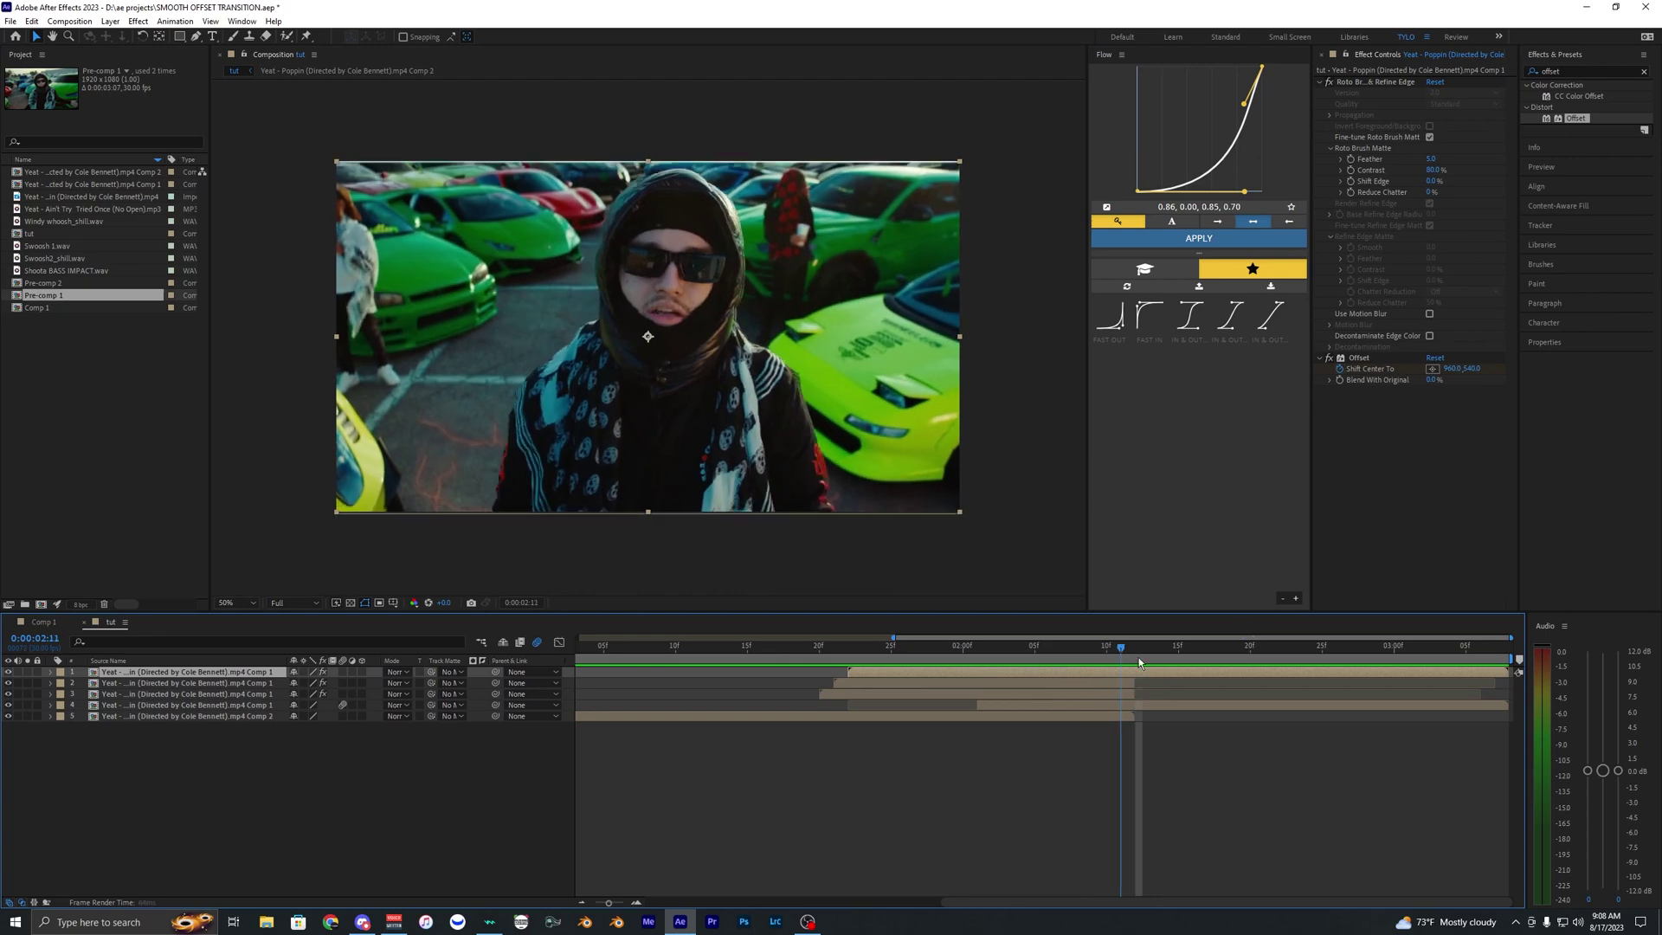
pyautogui.click(803, 645)
pyautogui.click(857, 768)
pyautogui.press('space')
# - Find the Stylize Glow effect and apply it to the second rotoscoped copy at 0:00:01:28
pyautogui.click(935, 646)
pyautogui.click(935, 717)
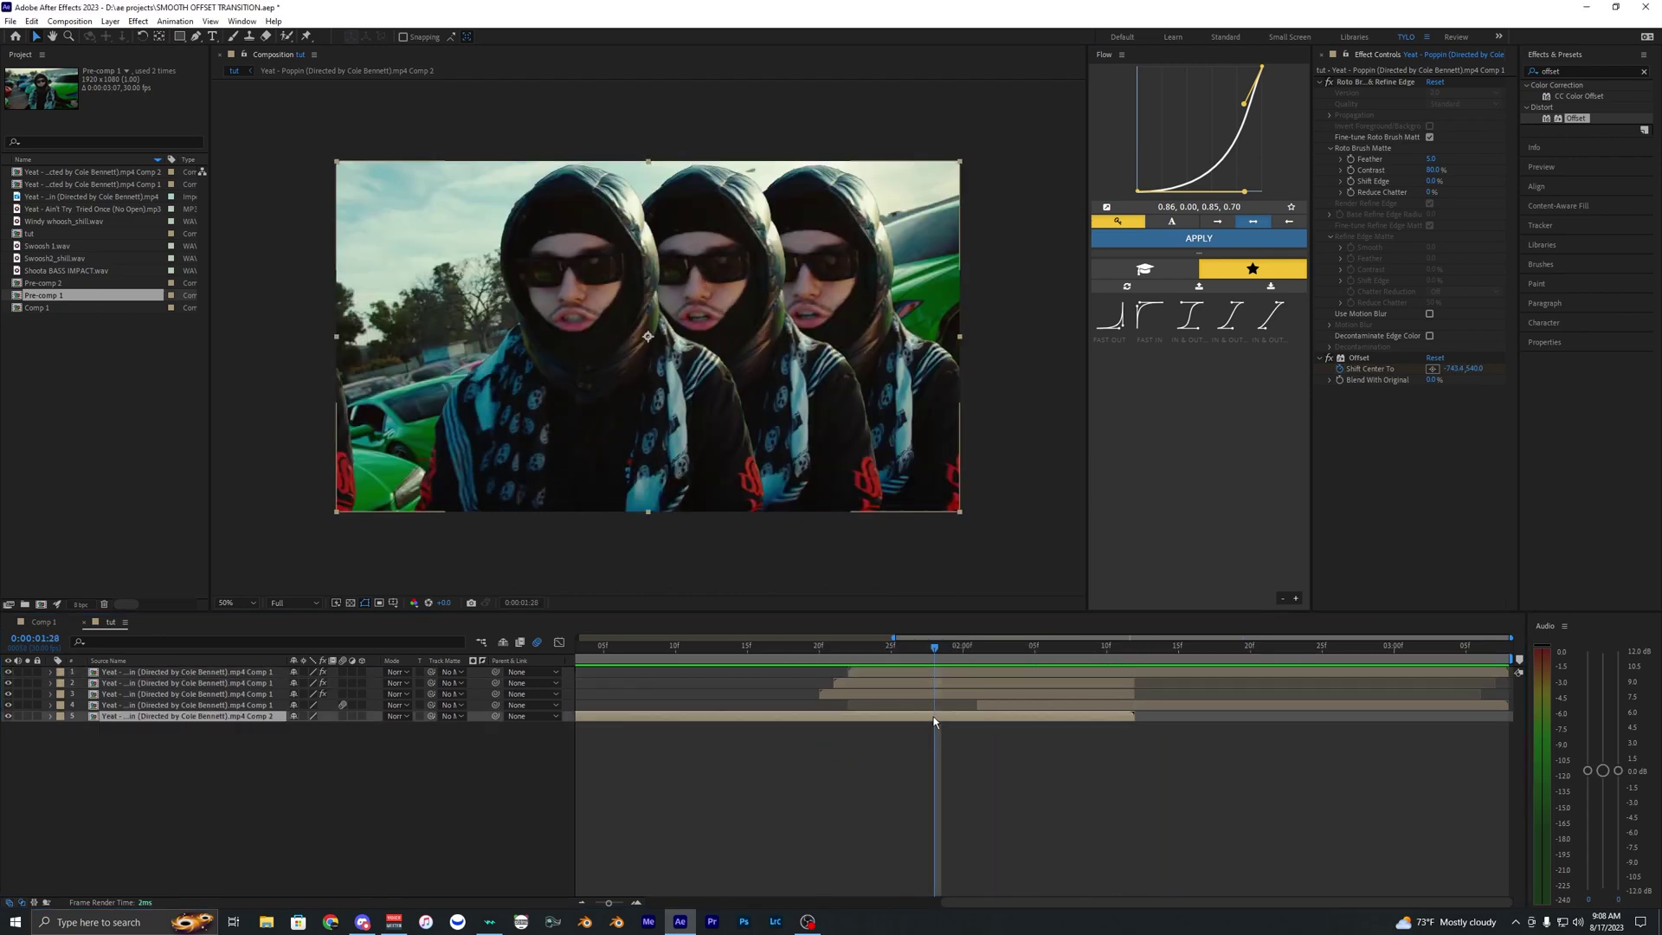
pyautogui.click(919, 686)
pyautogui.click(1578, 70)
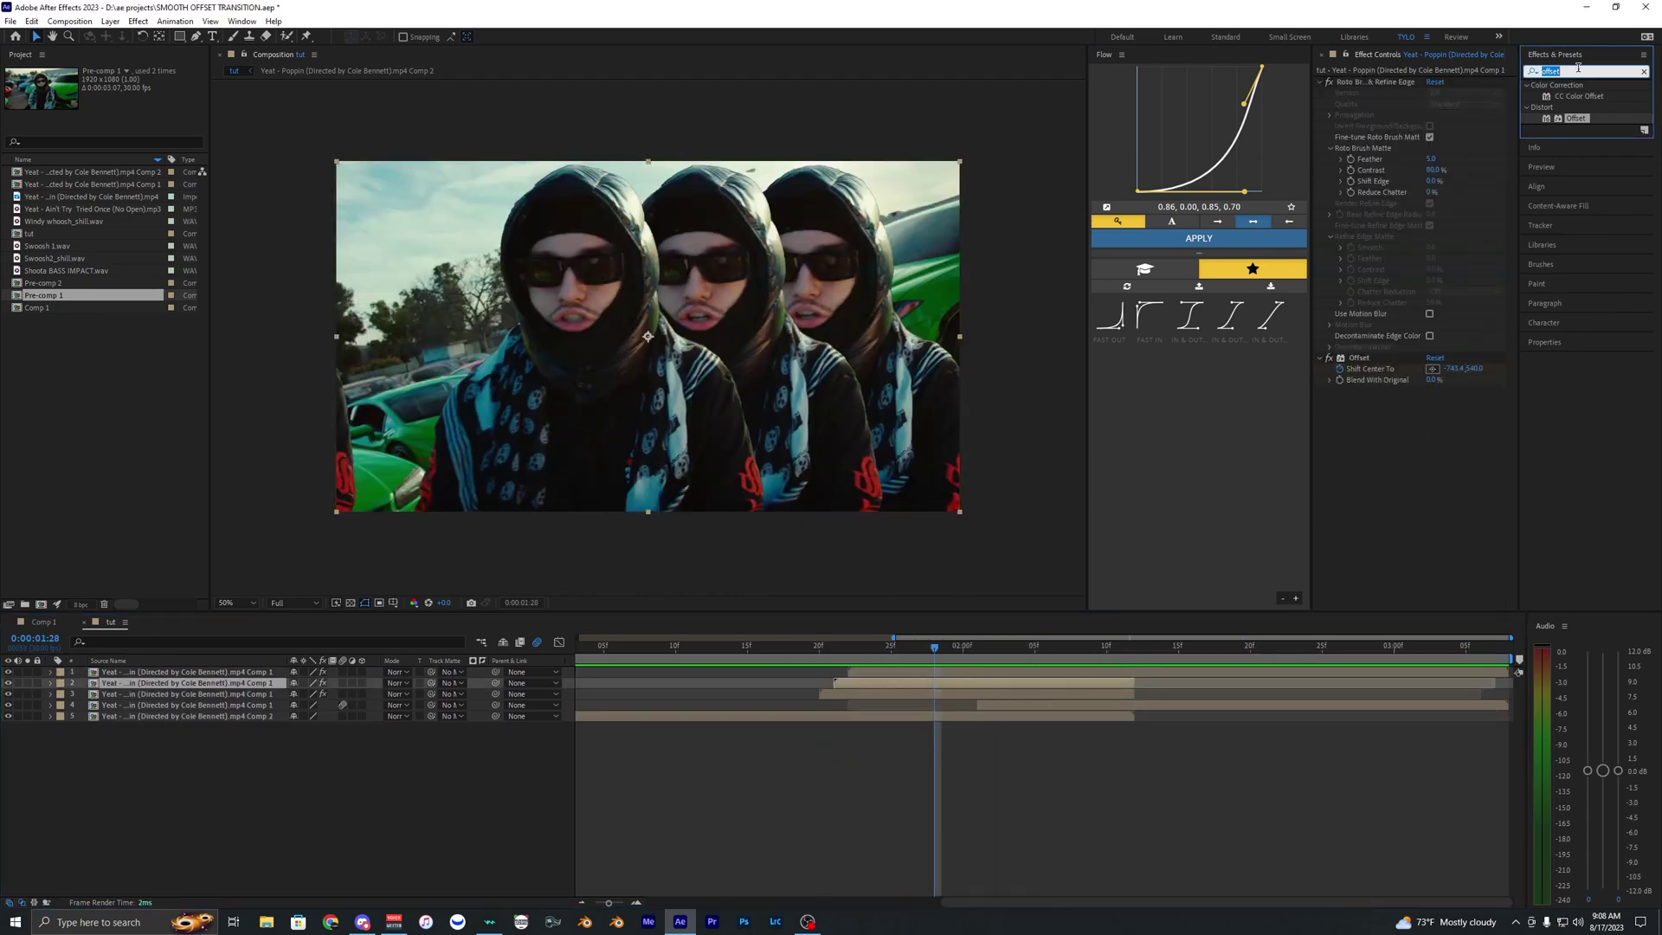
pyautogui.write('glow')
pyautogui.click(1569, 370)
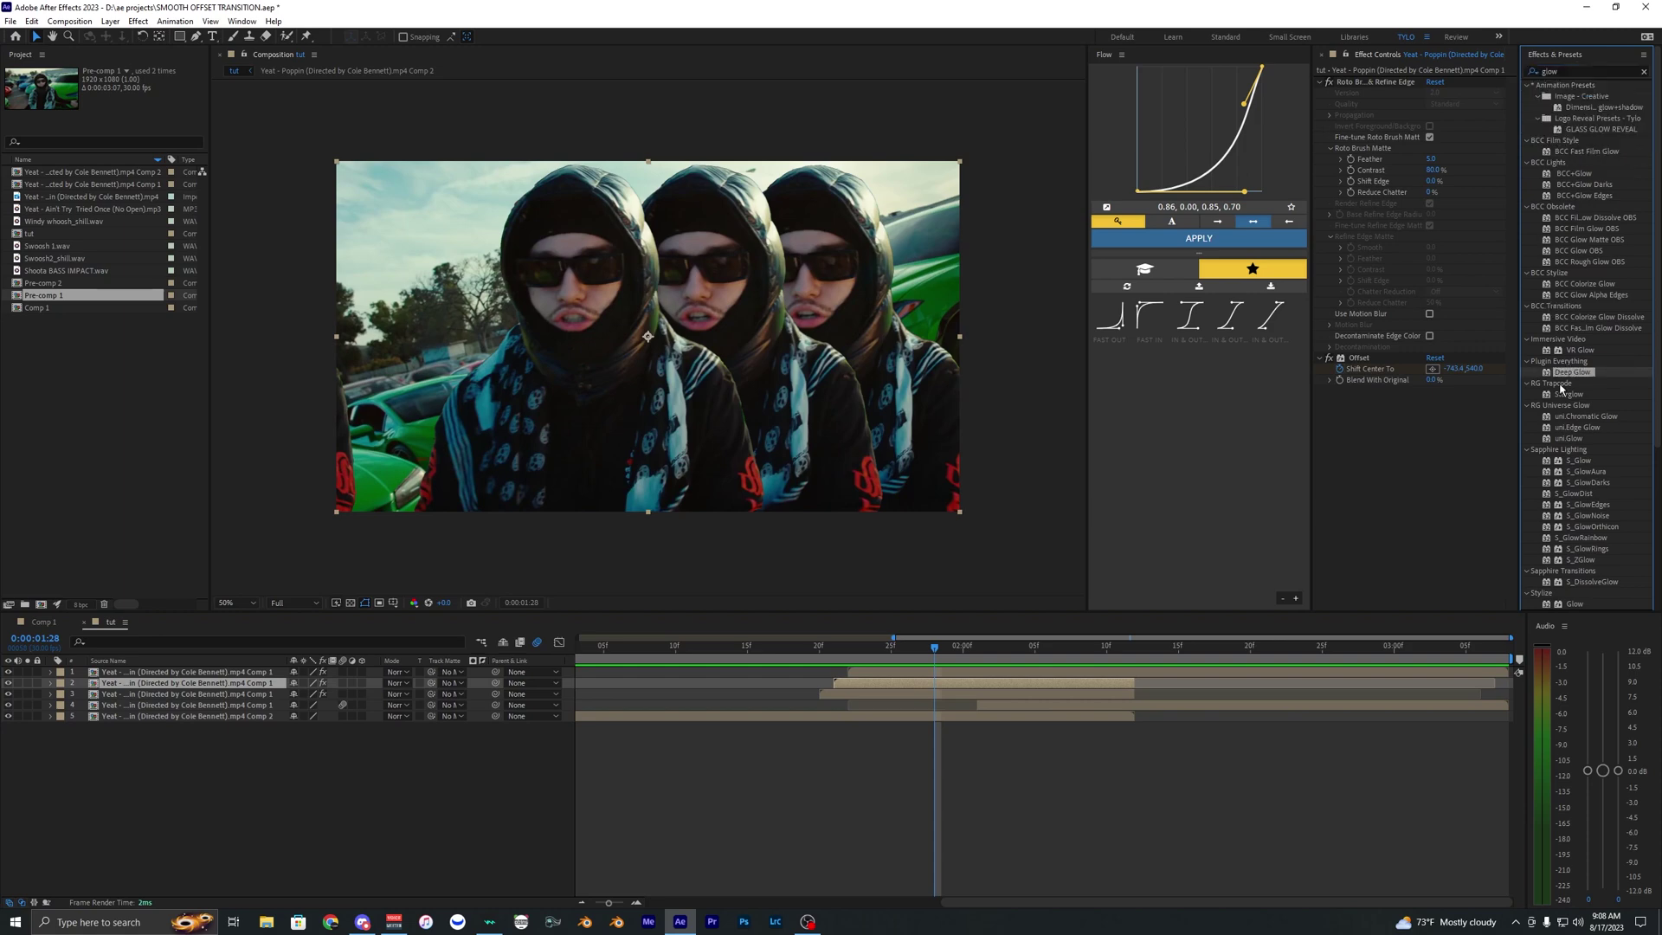
pyautogui.scroll(-4, 1577, 441)
pyautogui.moveTo(1552, 381); pyautogui.dragTo(1465, 420)
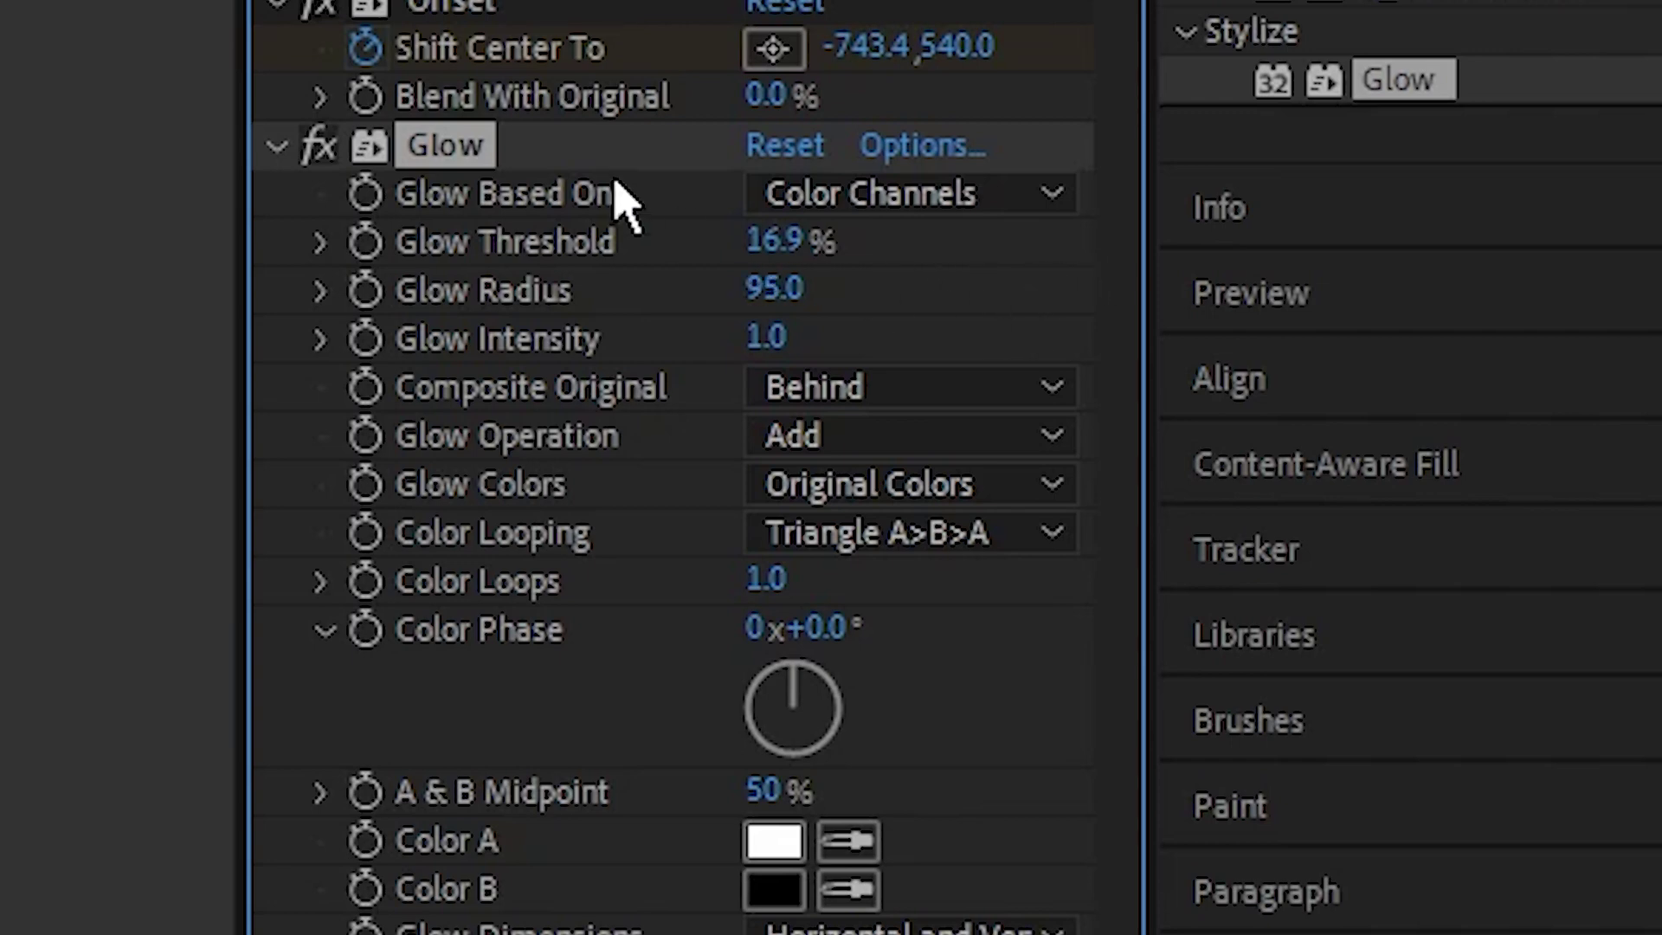
# - Set Glow Colors to A & B Colors, with Color A bright green 0CFF00 and Color B a darker green
pyautogui.click(880, 489)
pyautogui.click(952, 606)
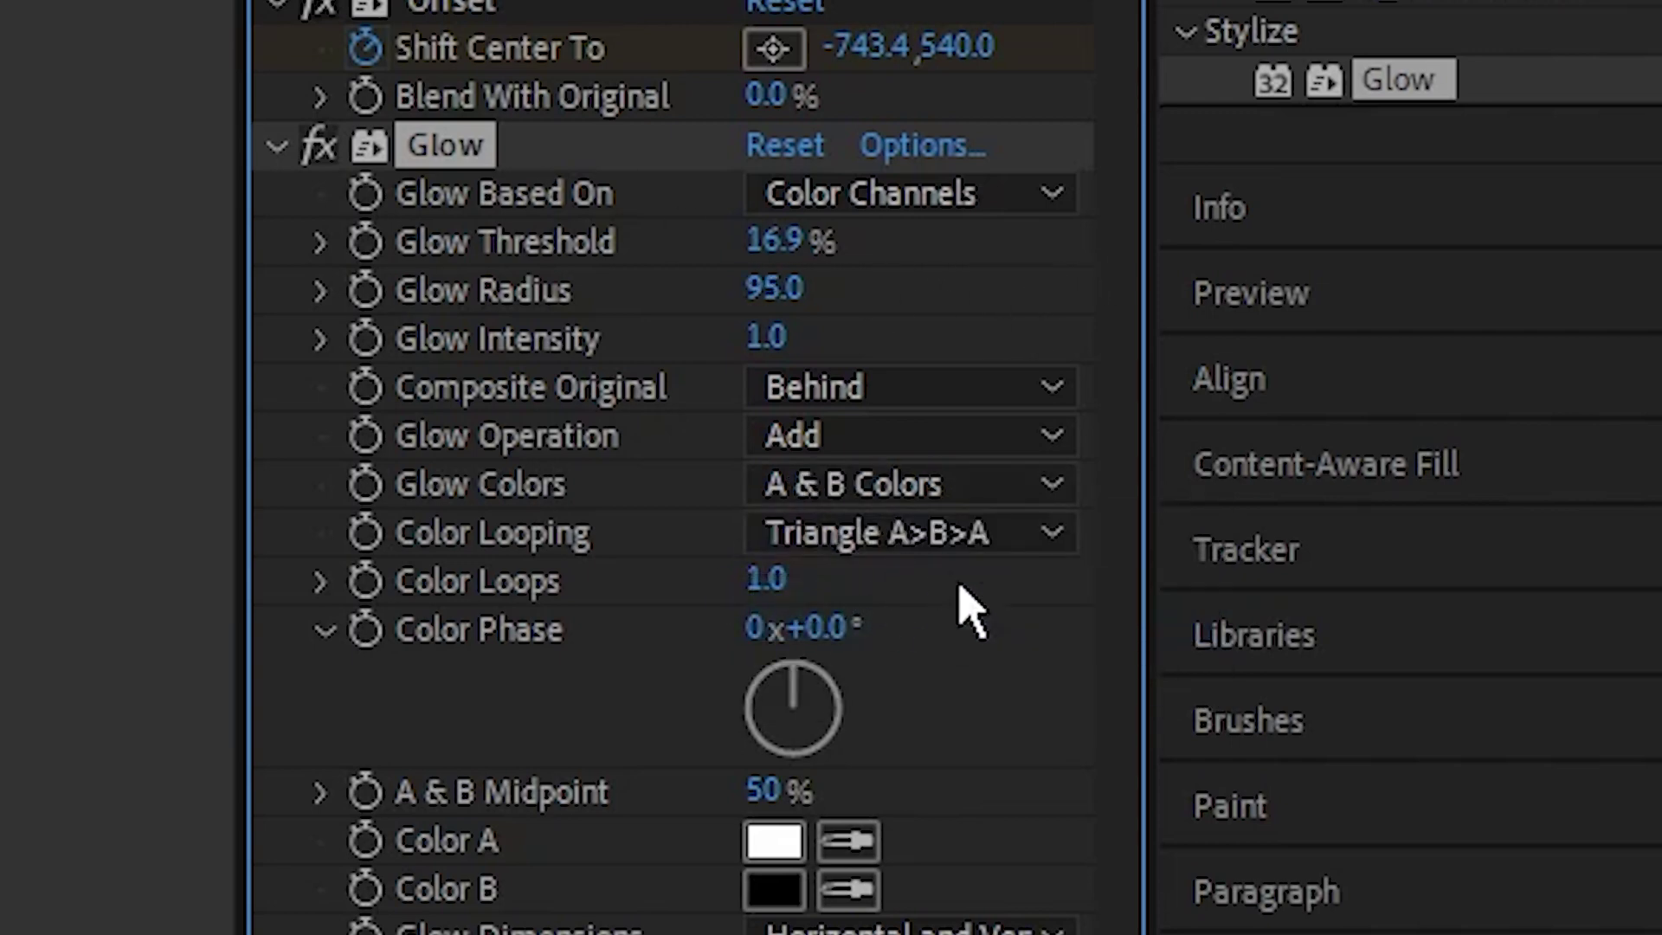
pyautogui.click(773, 844)
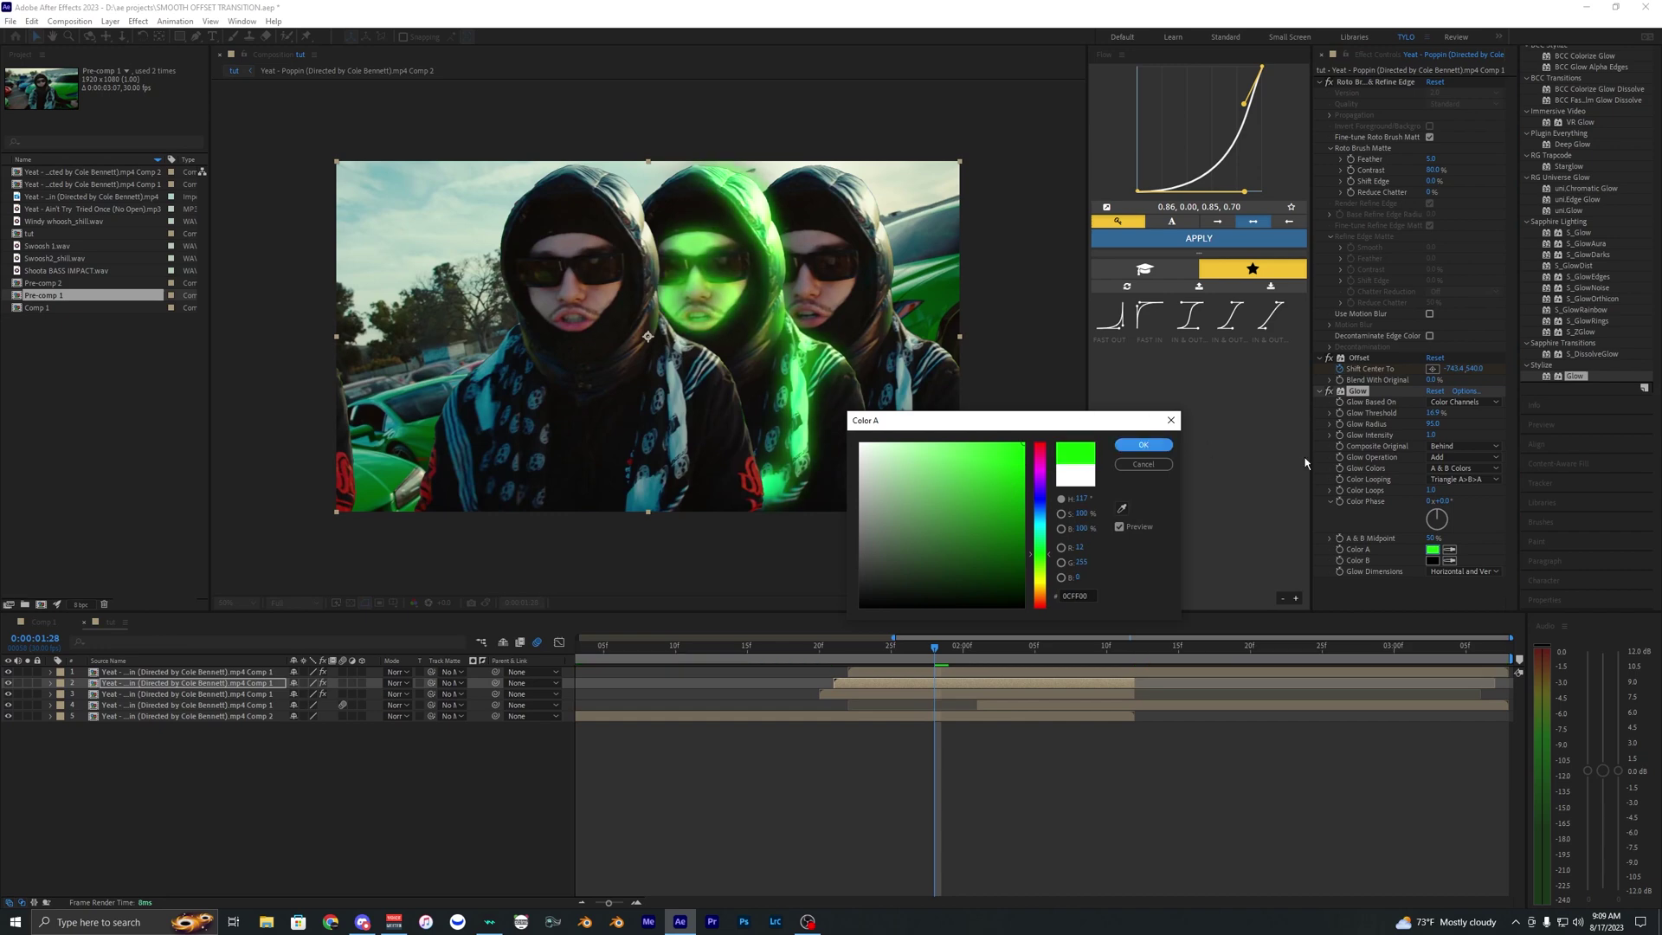
pyautogui.click(1142, 444)
pyautogui.click(1433, 560)
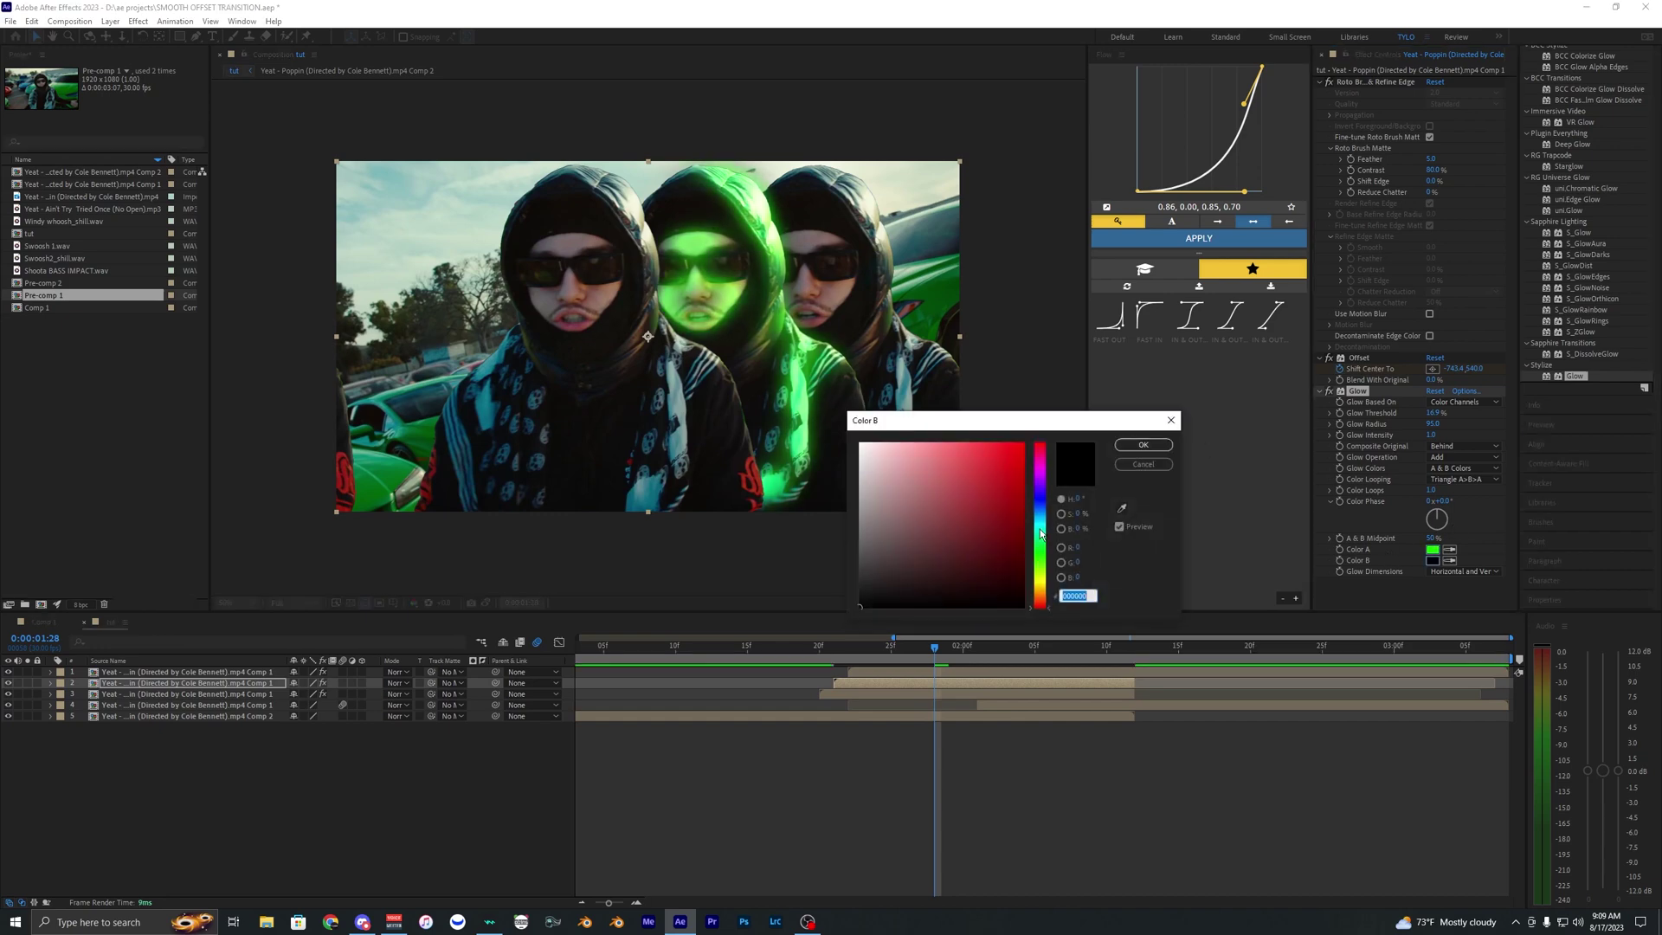
pyautogui.write('2AFF00')
pyautogui.click(1143, 444)
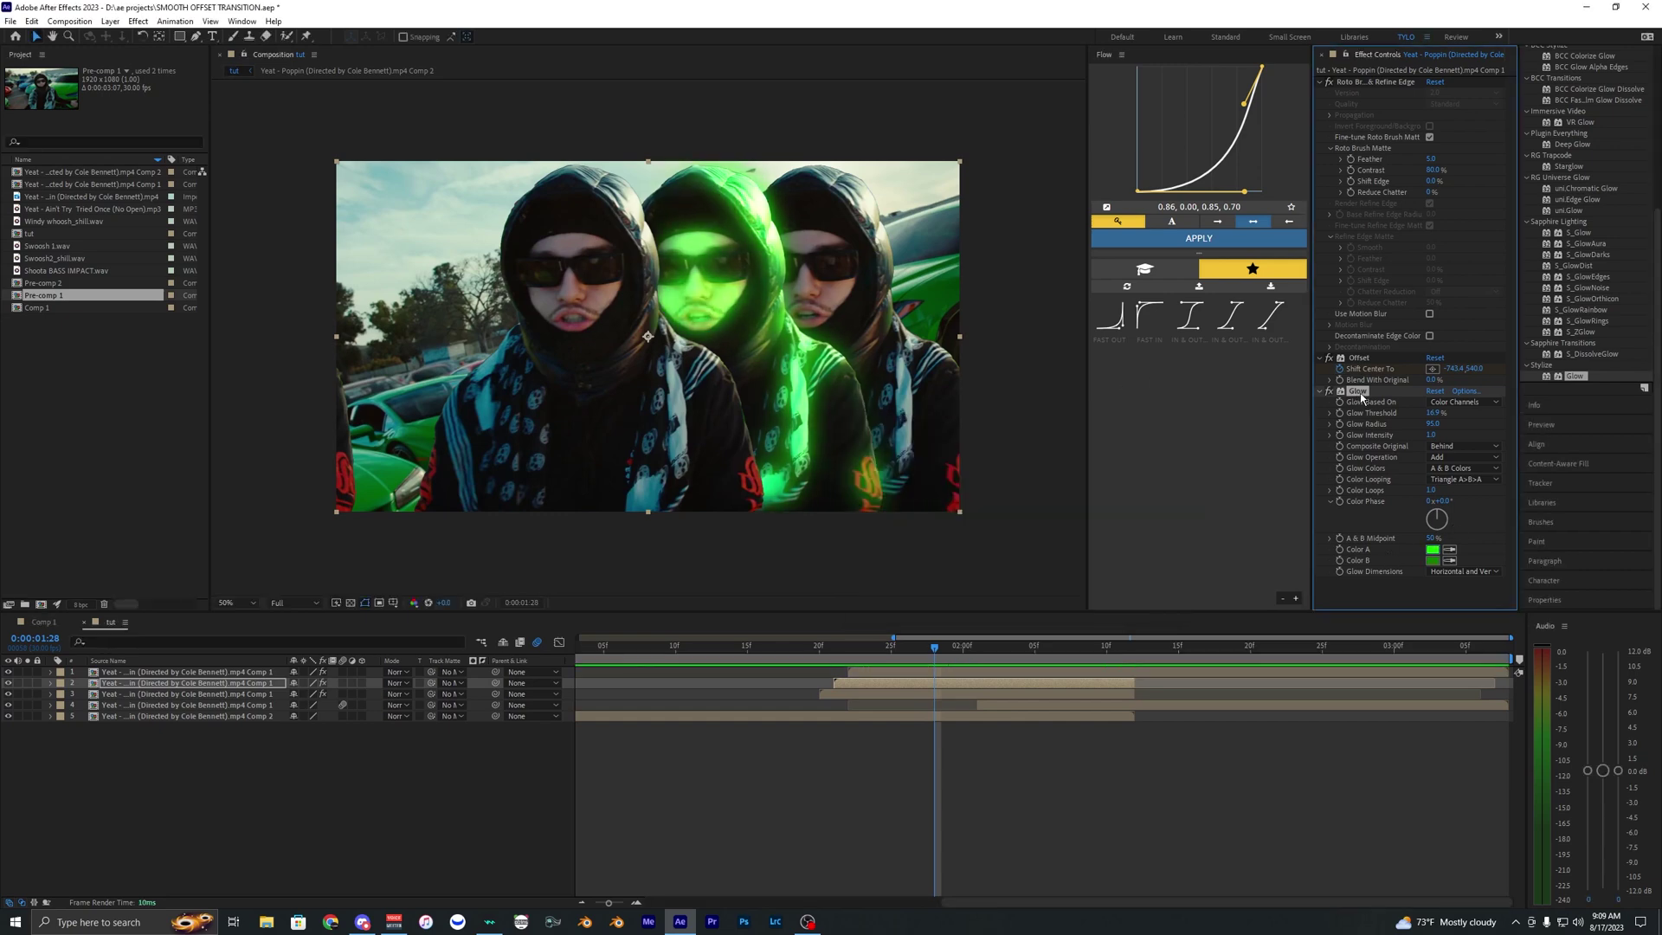
# - Copy the Glow effect onto the third rotoscoped copy and change its glow colors to light blue
pyautogui.click(906, 696)
pyautogui.hotkey('ctrl', 'v')
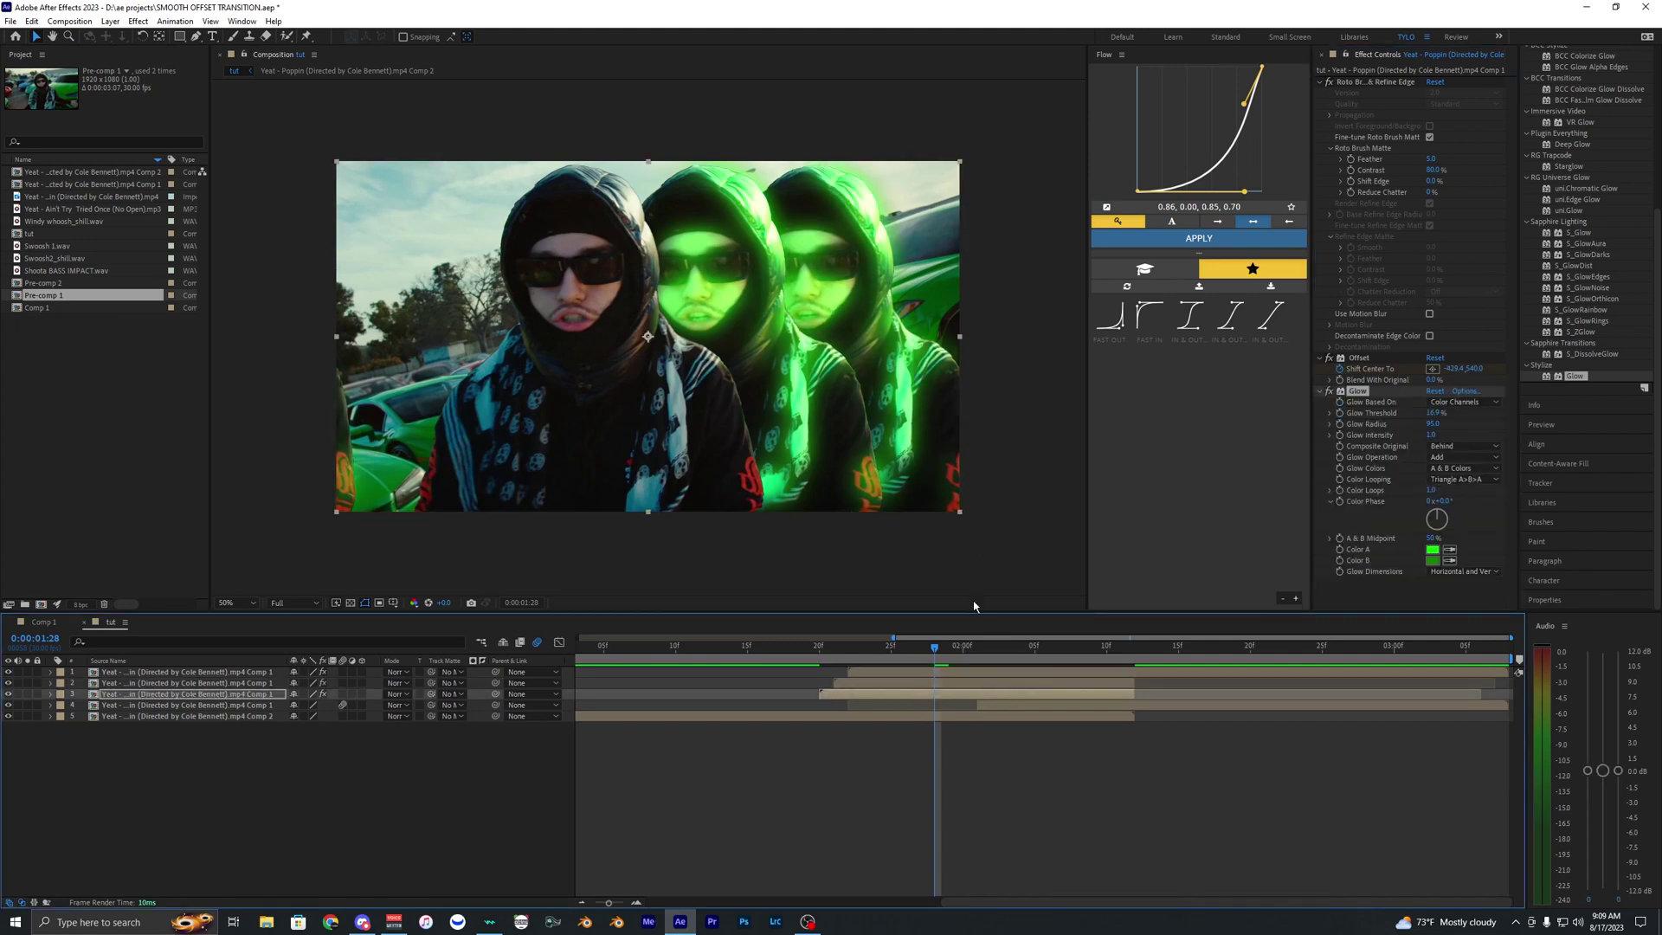
pyautogui.click(942, 696)
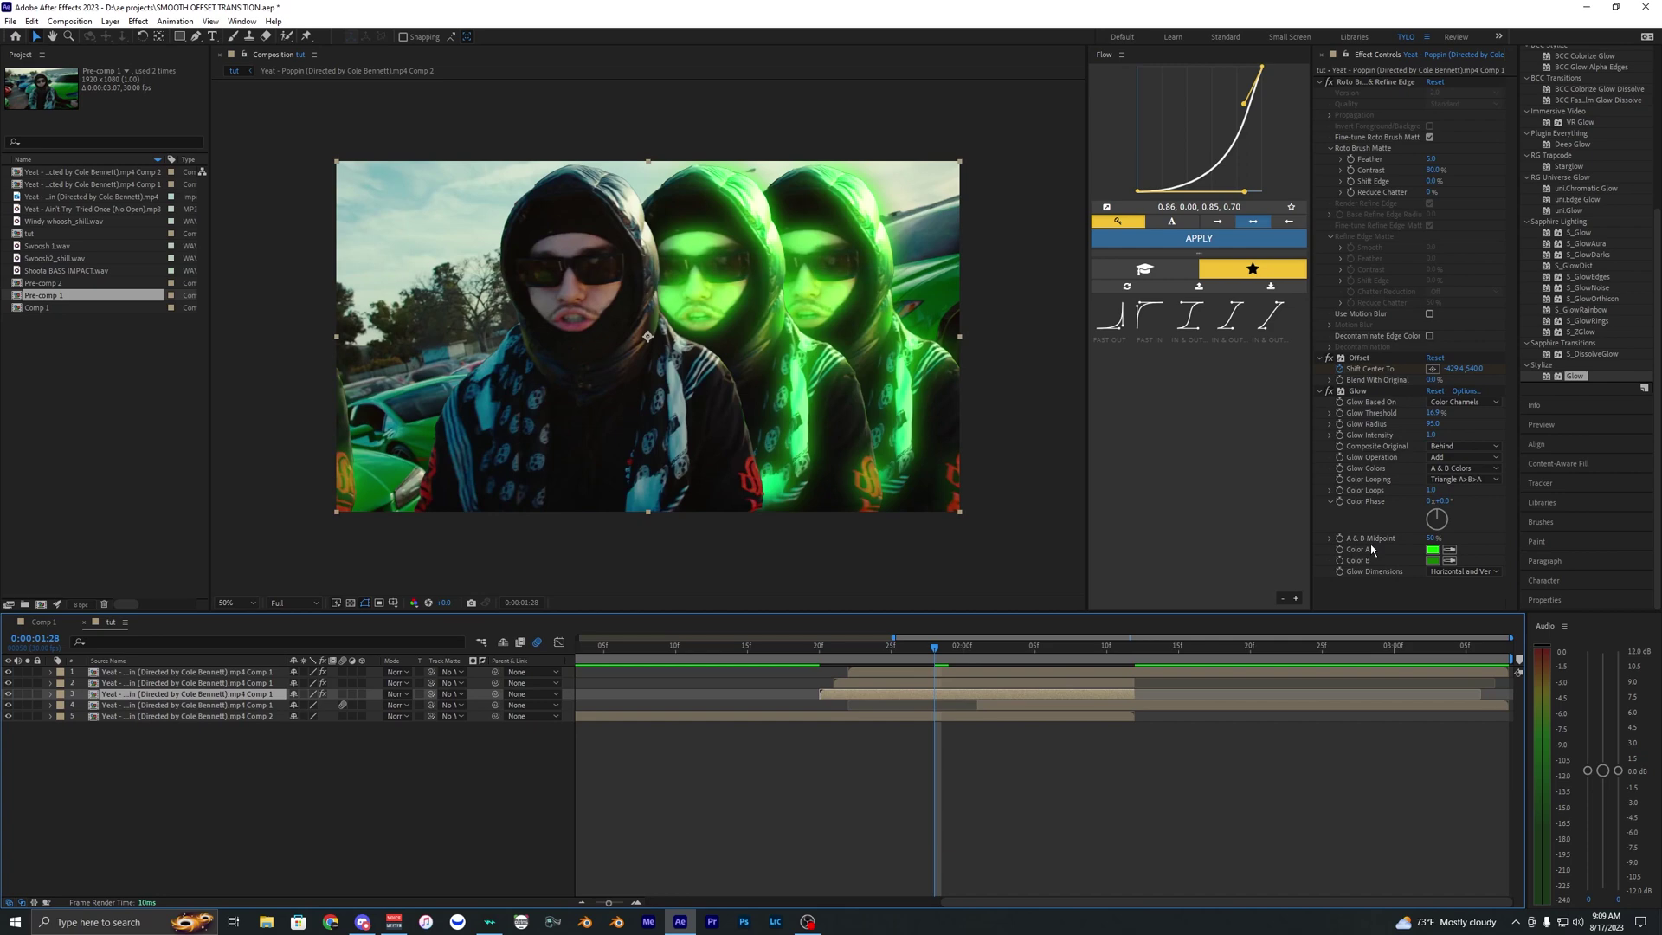
pyautogui.click(1432, 550)
pyautogui.moveTo(1041, 516)
pyautogui.mouseDown()
pyautogui.moveTo(1042, 499)
pyautogui.moveTo(1042, 520)
pyautogui.mouseUp()
pyautogui.click(1143, 444)
pyautogui.click(1432, 560)
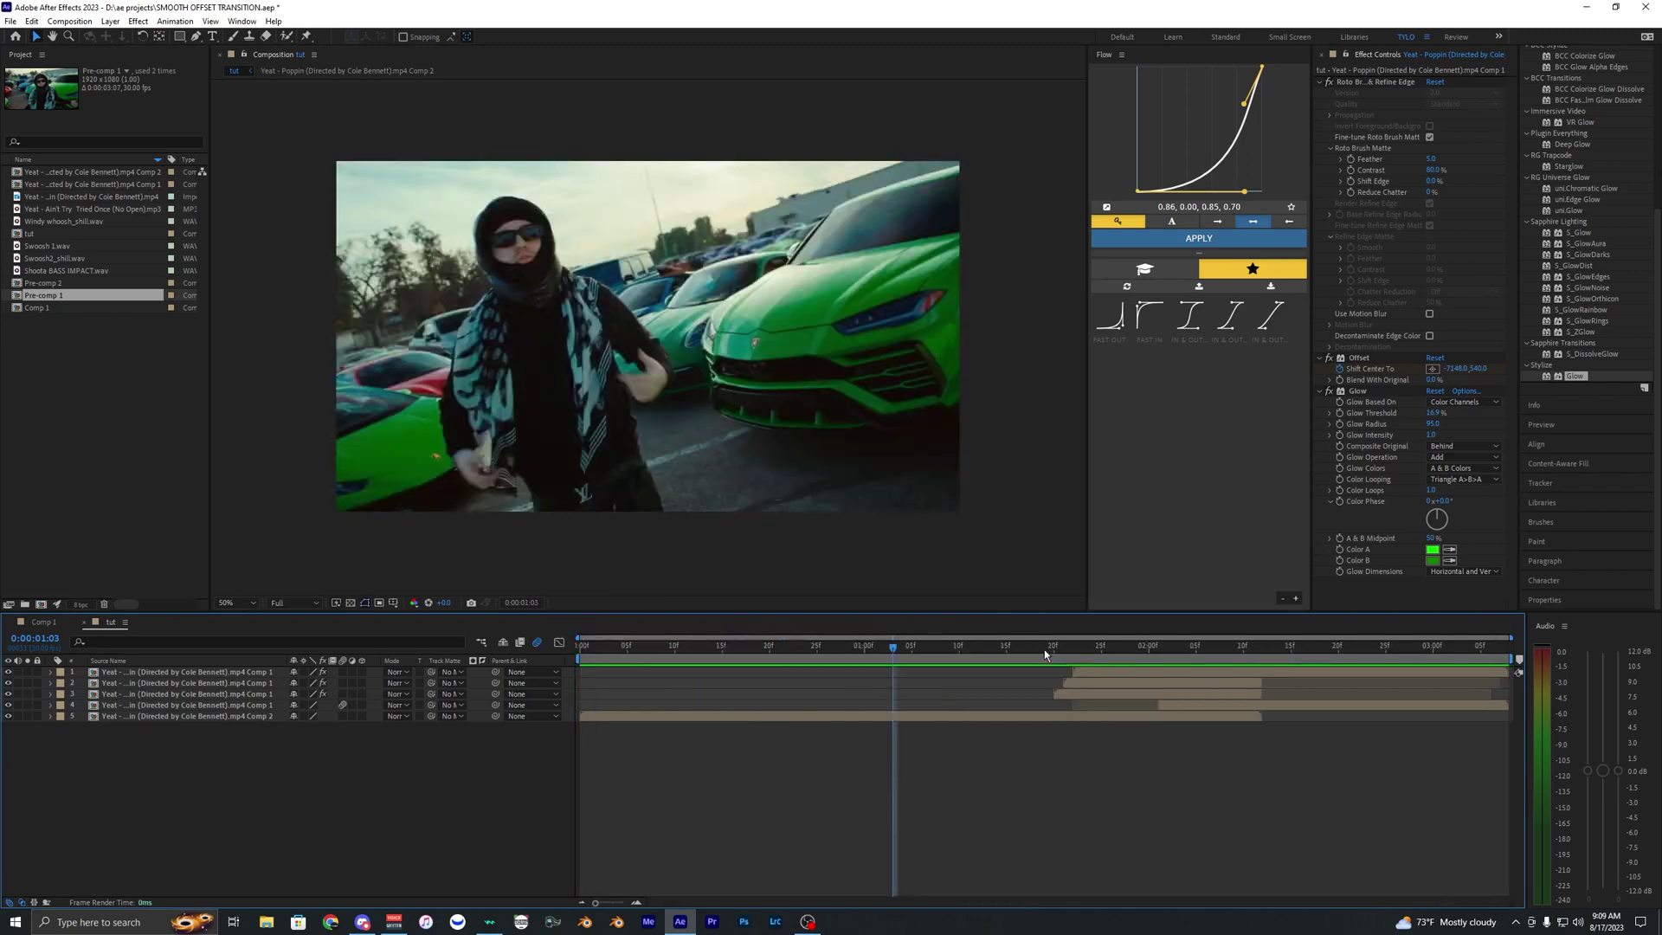
# - Preview the colored copies, enable motion blur on the top rotoscoped layer and check the frame around 0:00:01:28
pyautogui.keyDown('alt'); pyautogui.scroll(2, 1097, 761); pyautogui.keyUp('alt')
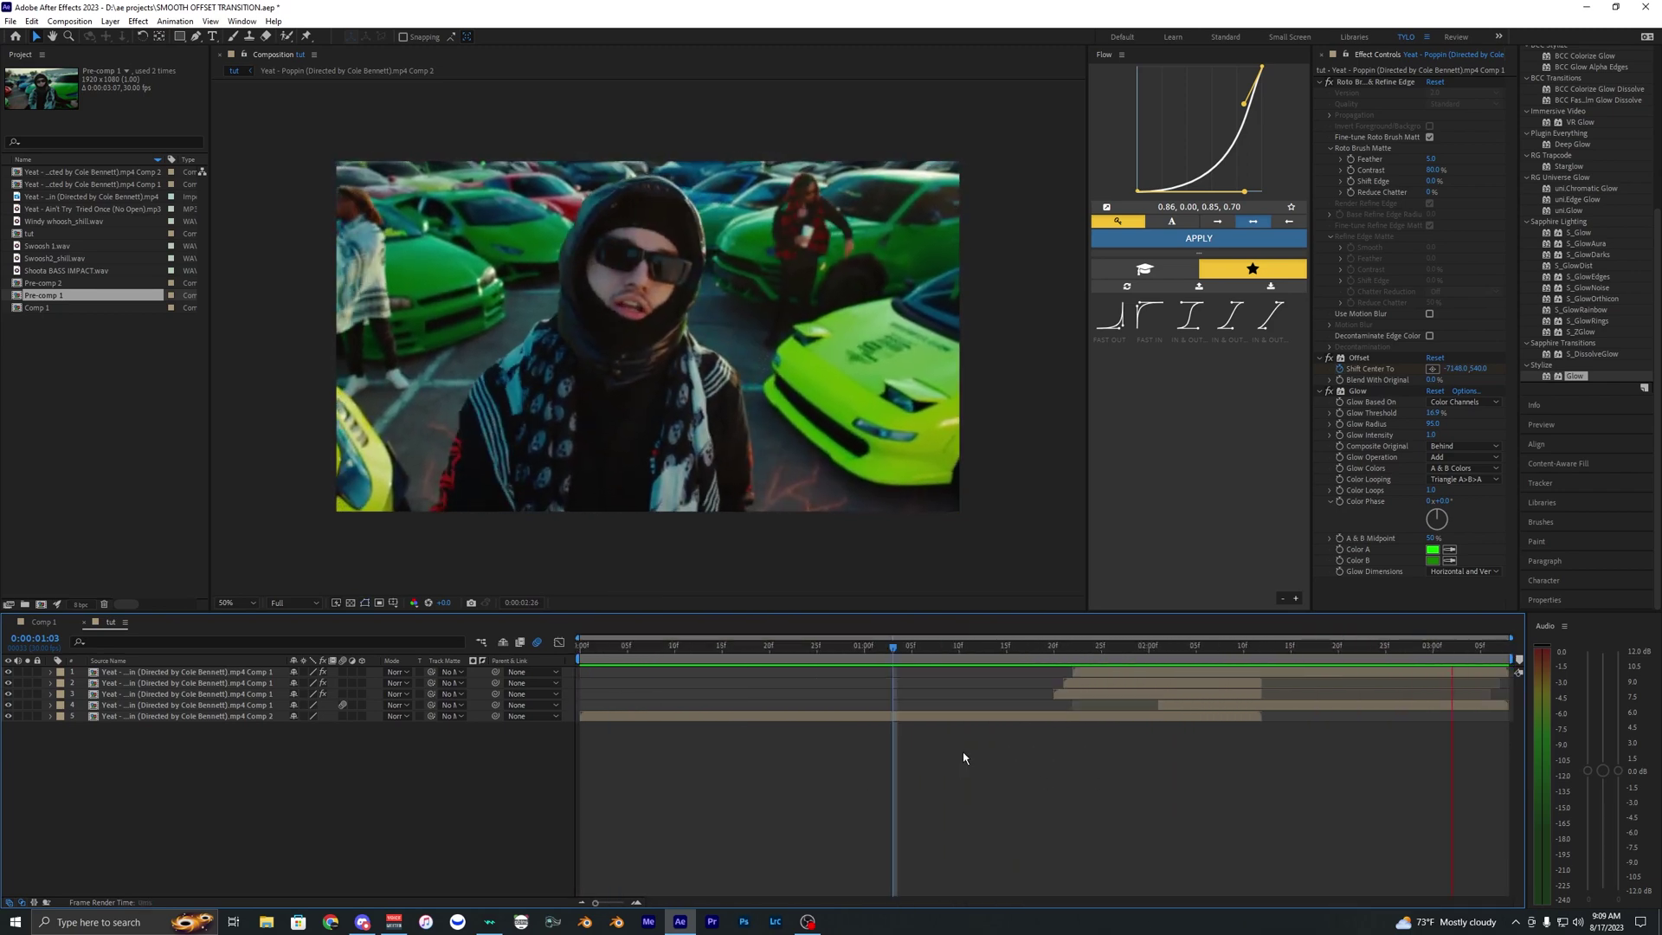
pyautogui.click(1101, 647)
pyautogui.click(1102, 684)
pyautogui.keyDown('shift'); pyautogui.click(1102, 693); pyautogui.keyUp('shift')
pyautogui.click(19, 685)
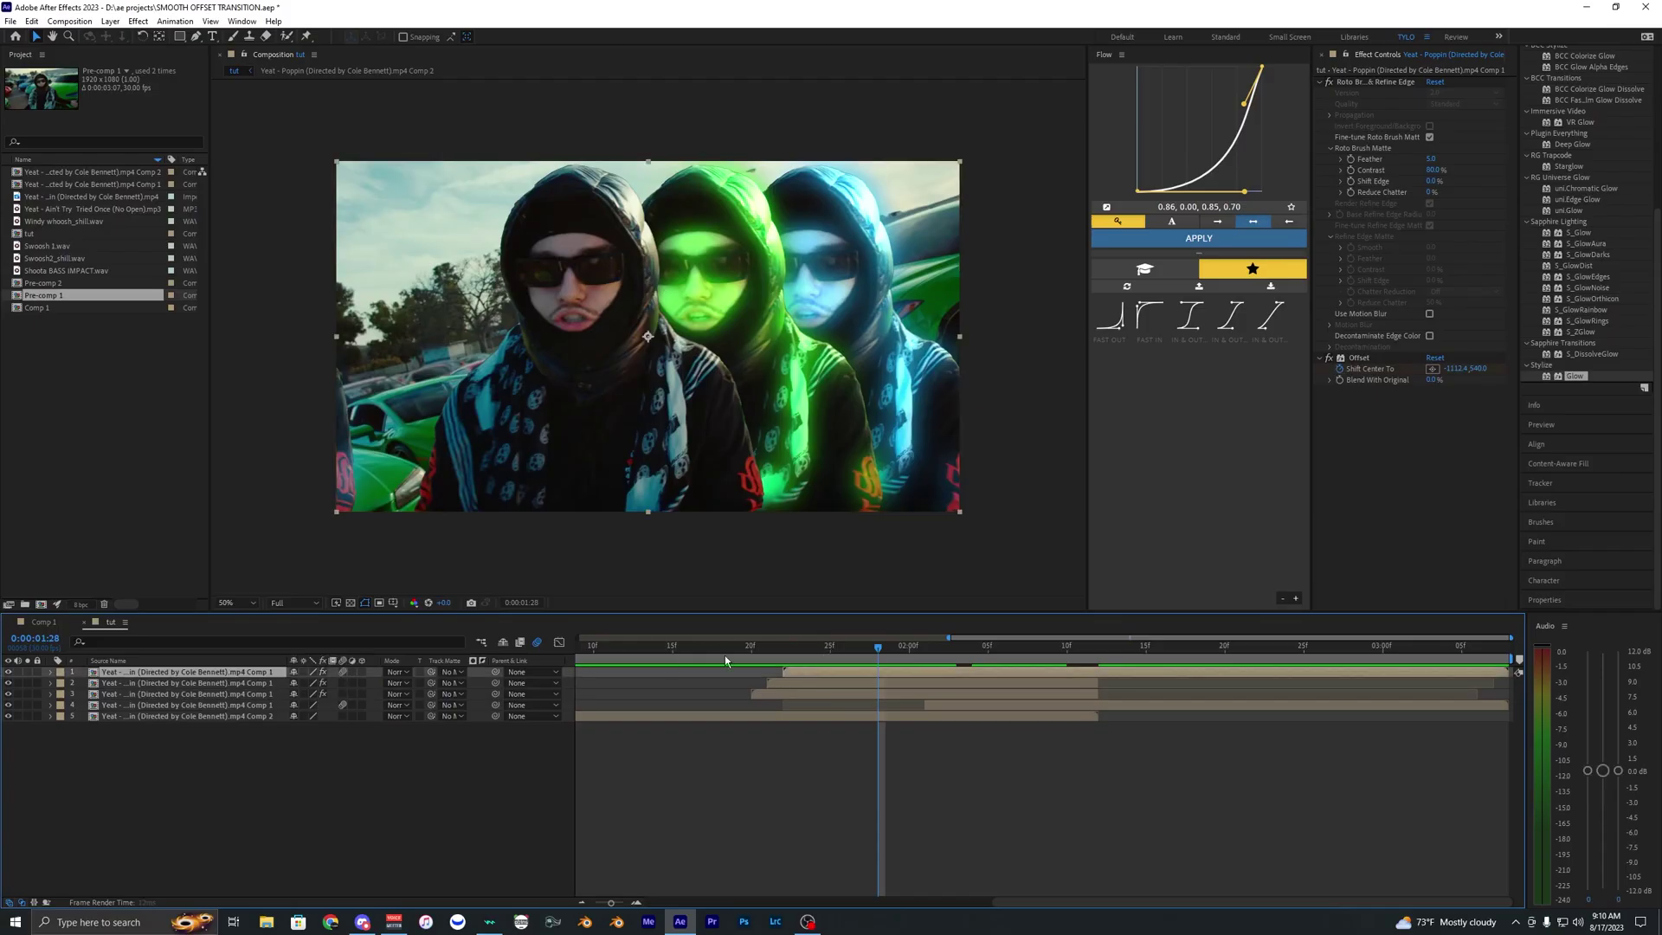
pyautogui.click(877, 645)
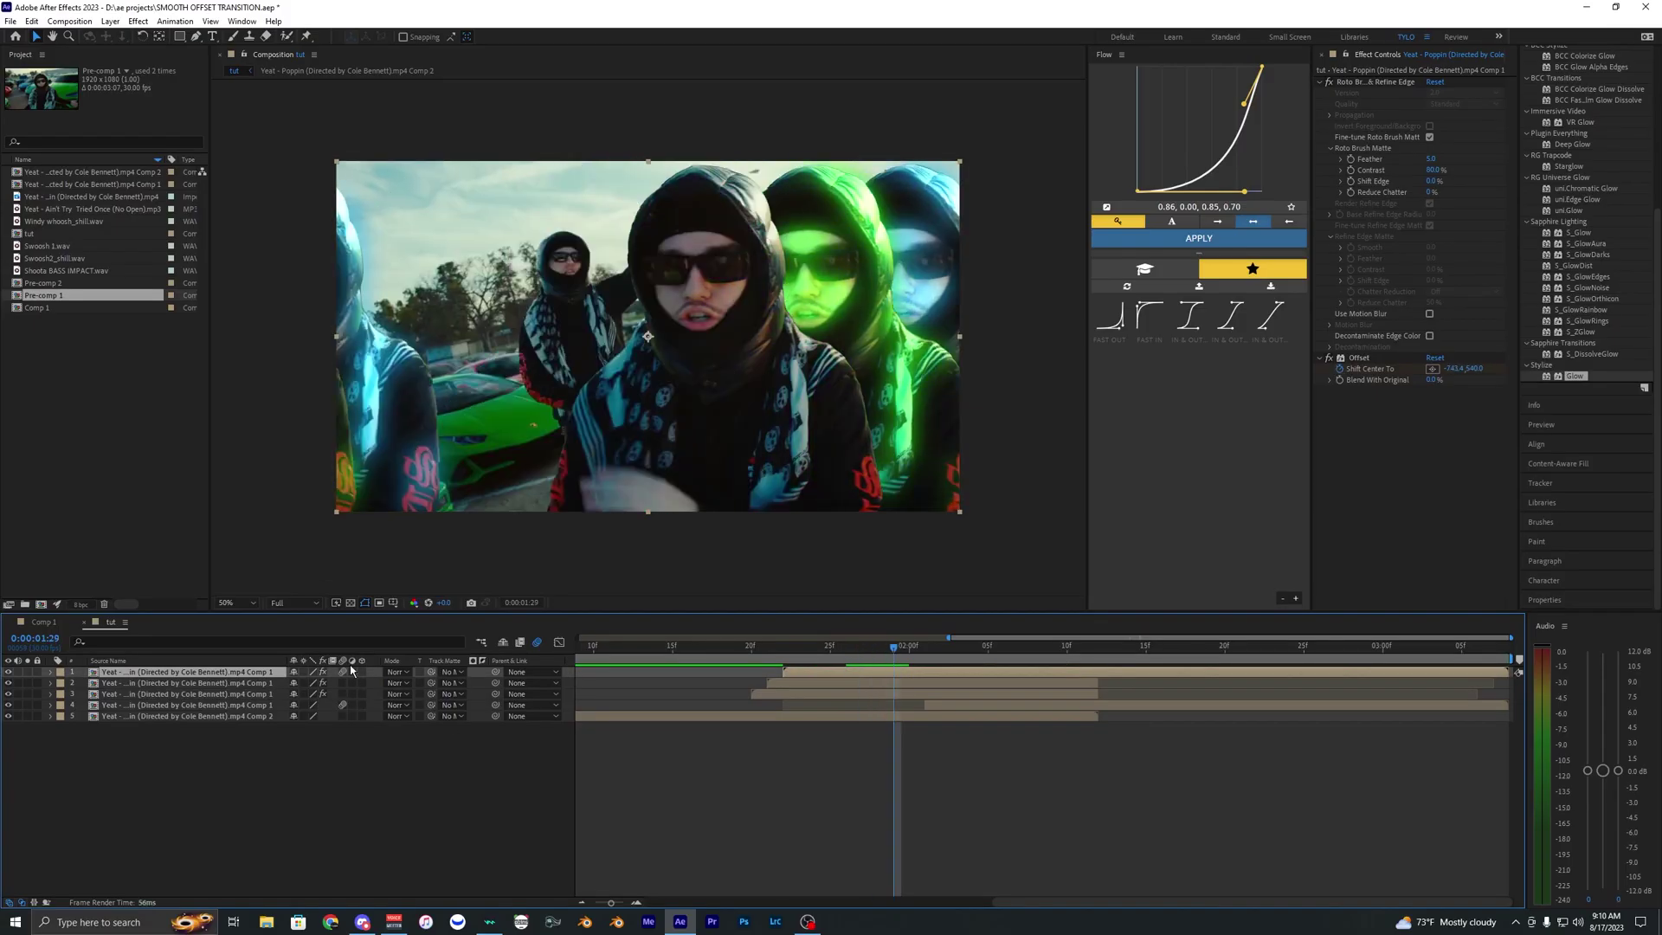
# - Search for Directional Blur and apply it to the top rotoscoped layer with the playhead at the layer's start, 0:00:01:22
pyautogui.press('i')
pyautogui.scroll(5, 1587, 177)
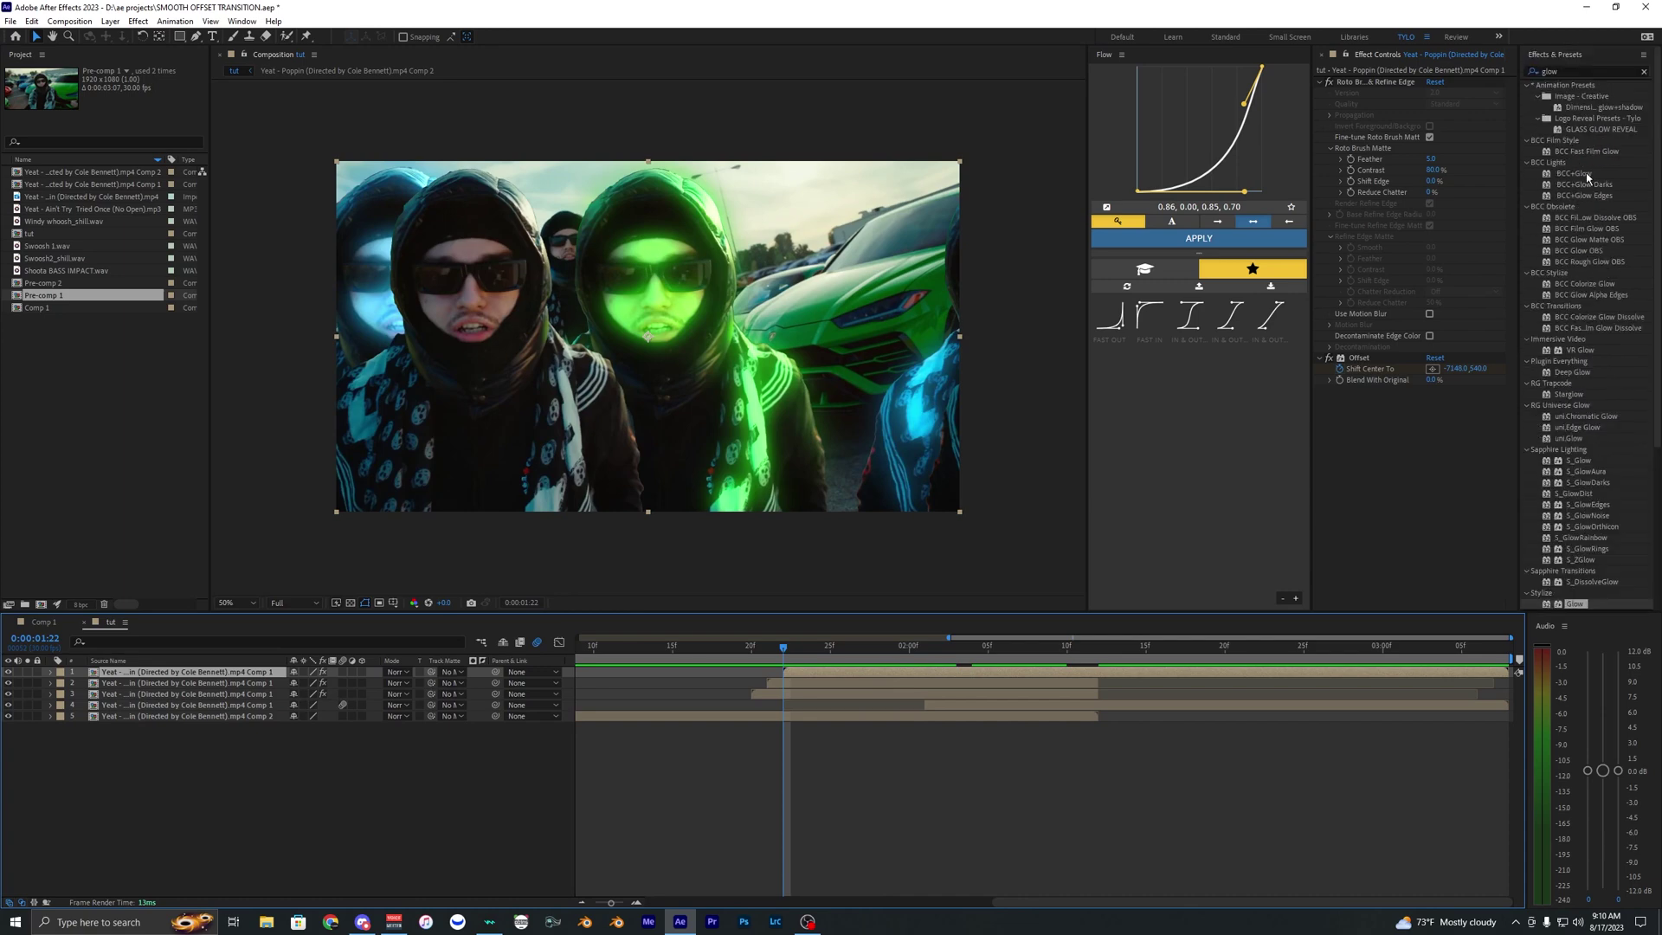
pyautogui.doubleClick(1576, 73)
pyautogui.write('direct')
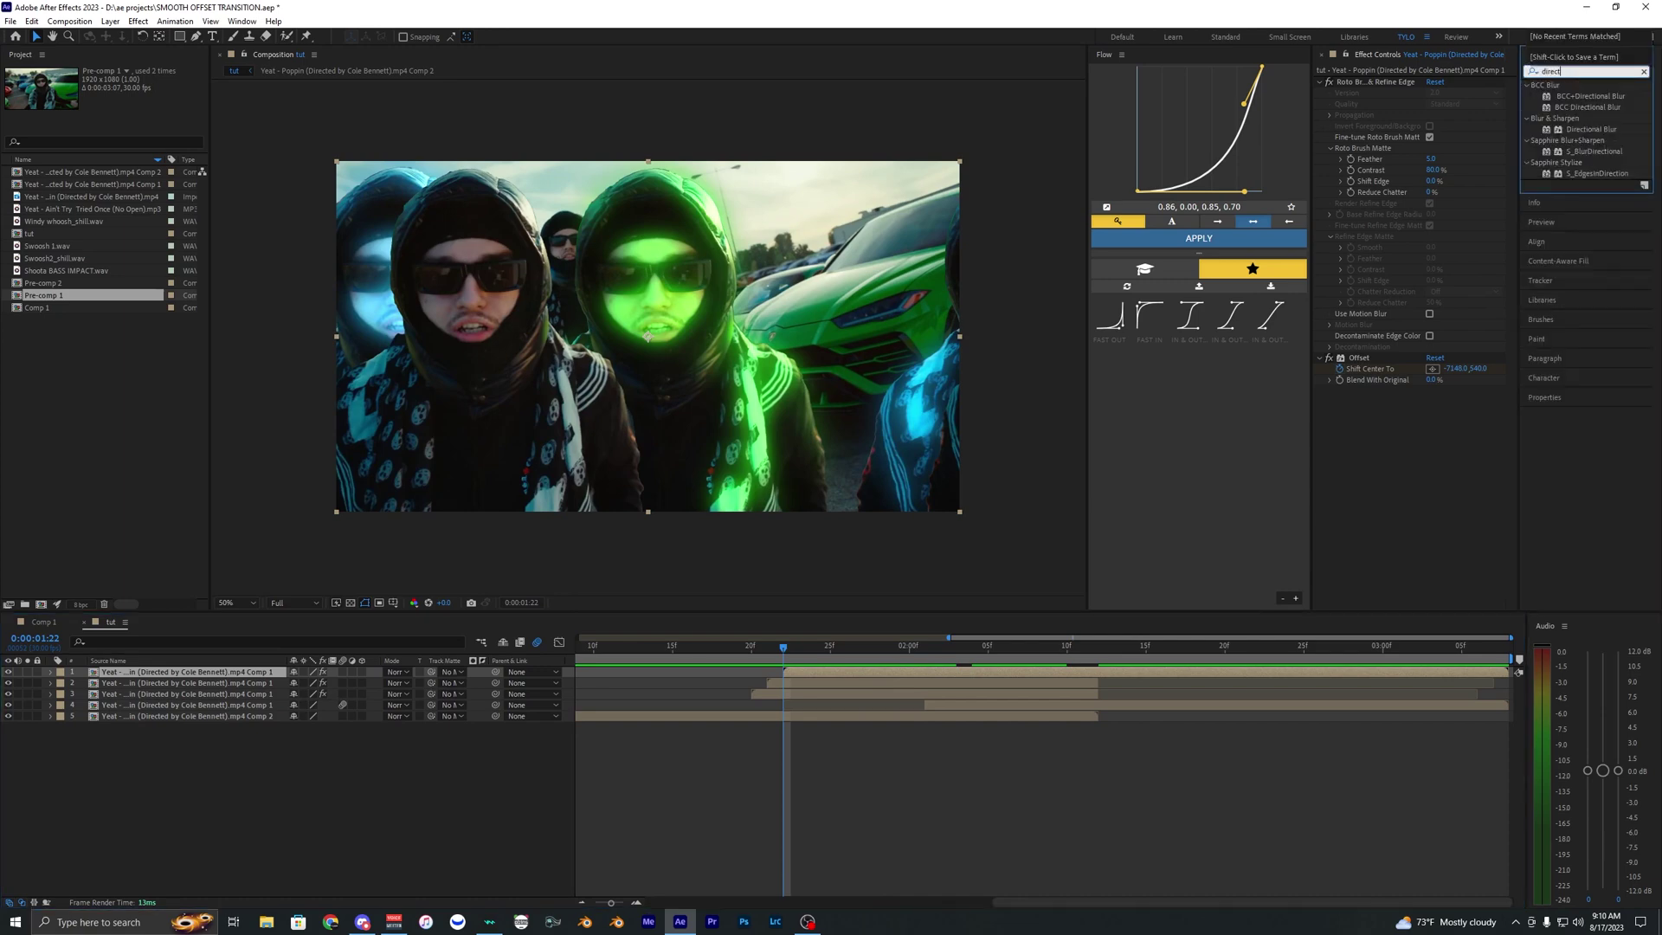
pyautogui.moveTo(1591, 129); pyautogui.dragTo(1391, 475)
# - Set the Directional Blur's Direction to 90° and its Blur Length to 60
pyautogui.click(1431, 439)
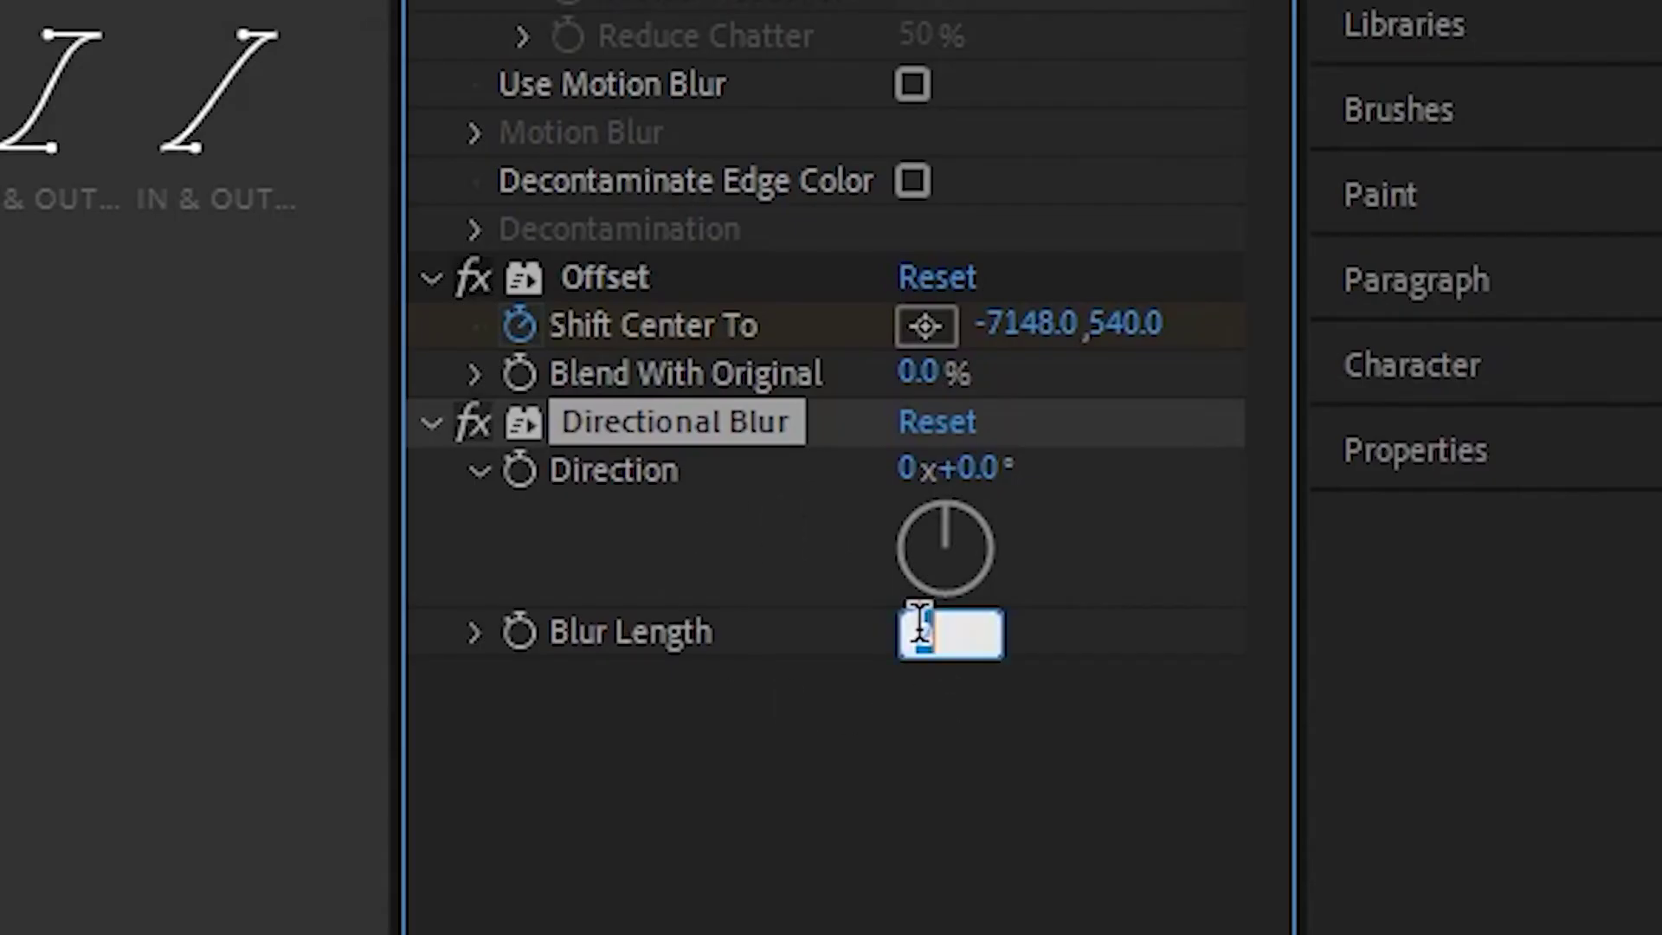
pyautogui.press('Return')
pyautogui.click(968, 467)
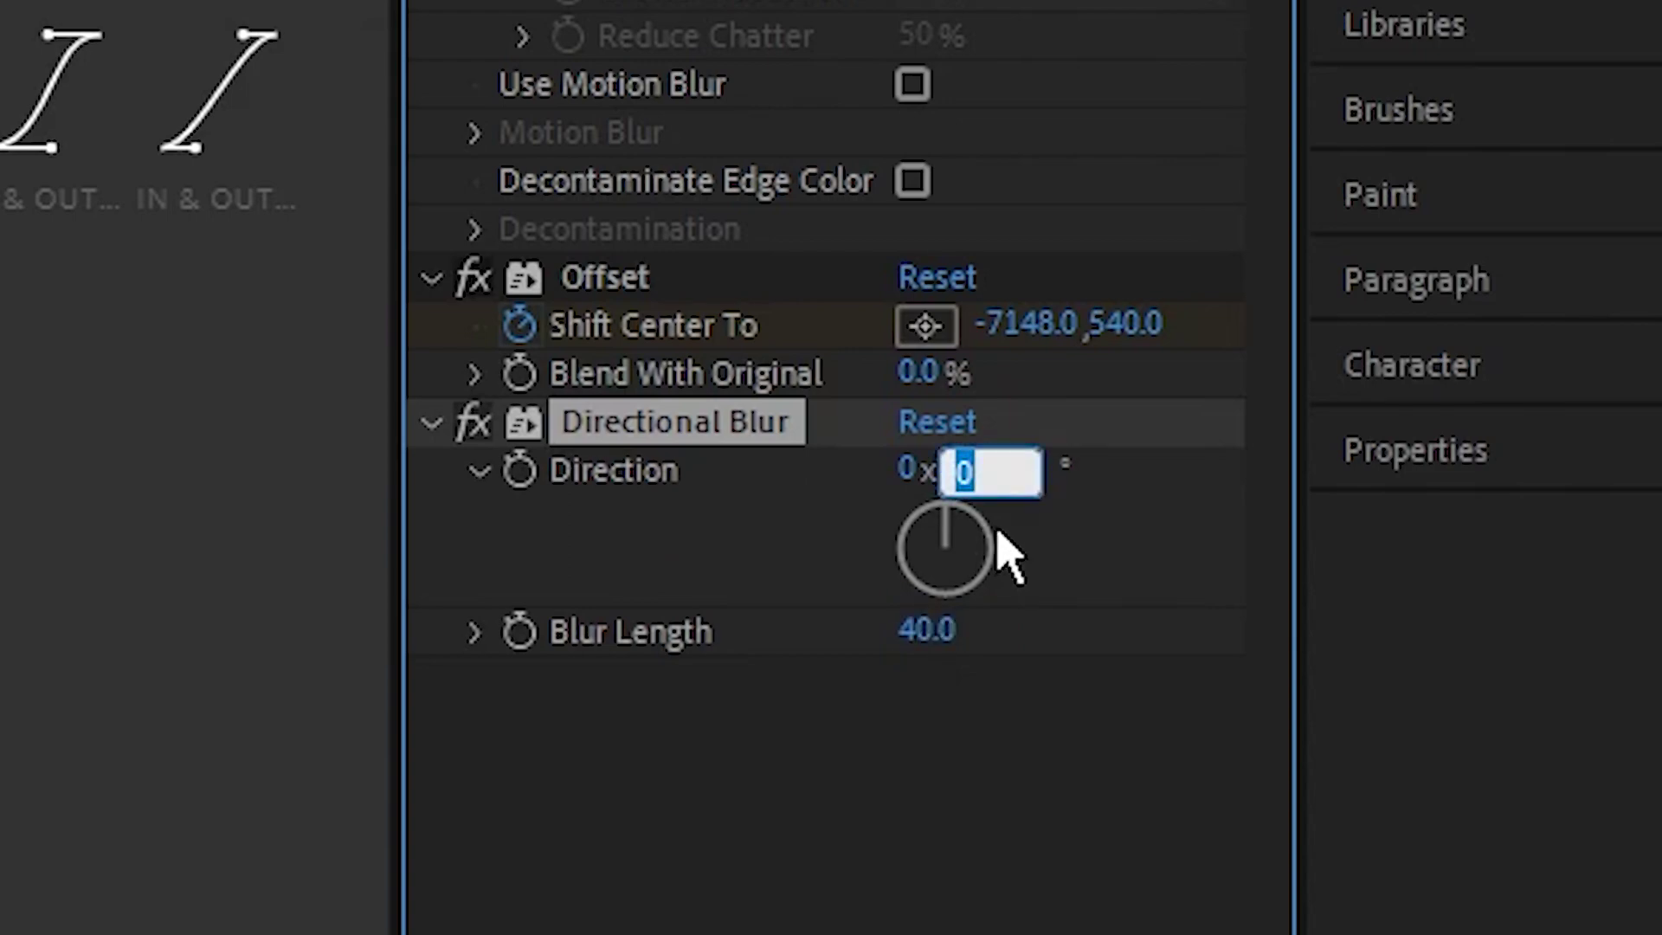
pyautogui.write('90')
pyautogui.press('Return')
pyautogui.press('Tab')
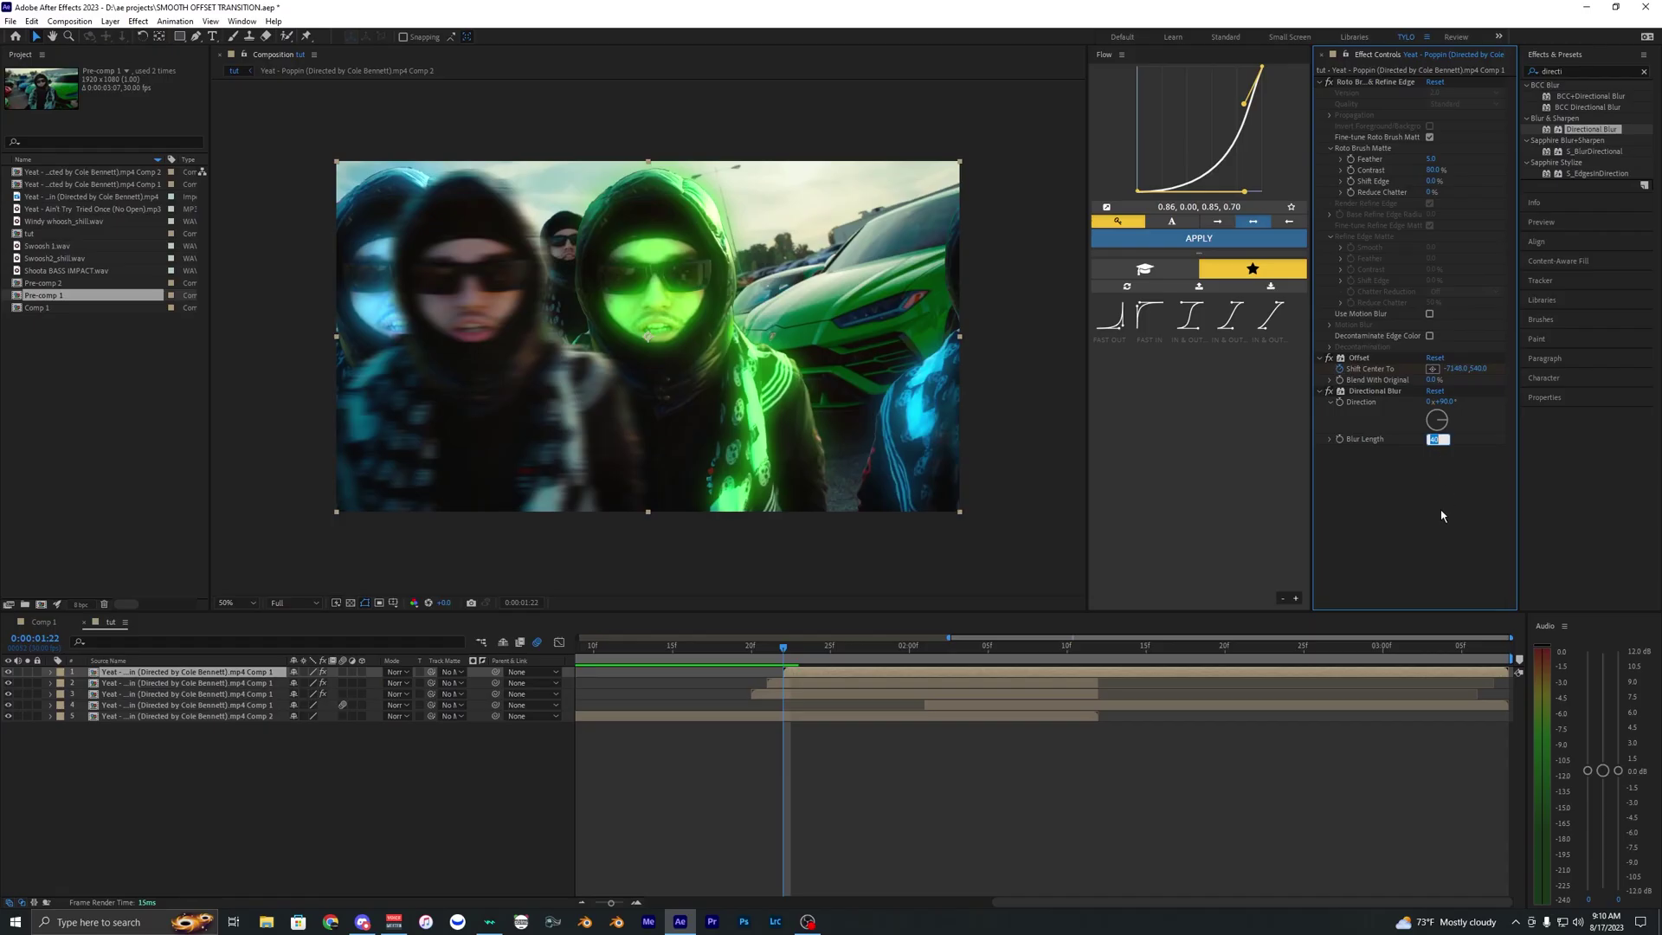
pyautogui.write('60')
pyautogui.press('Return')
pyautogui.scroll(2, 771, 768)
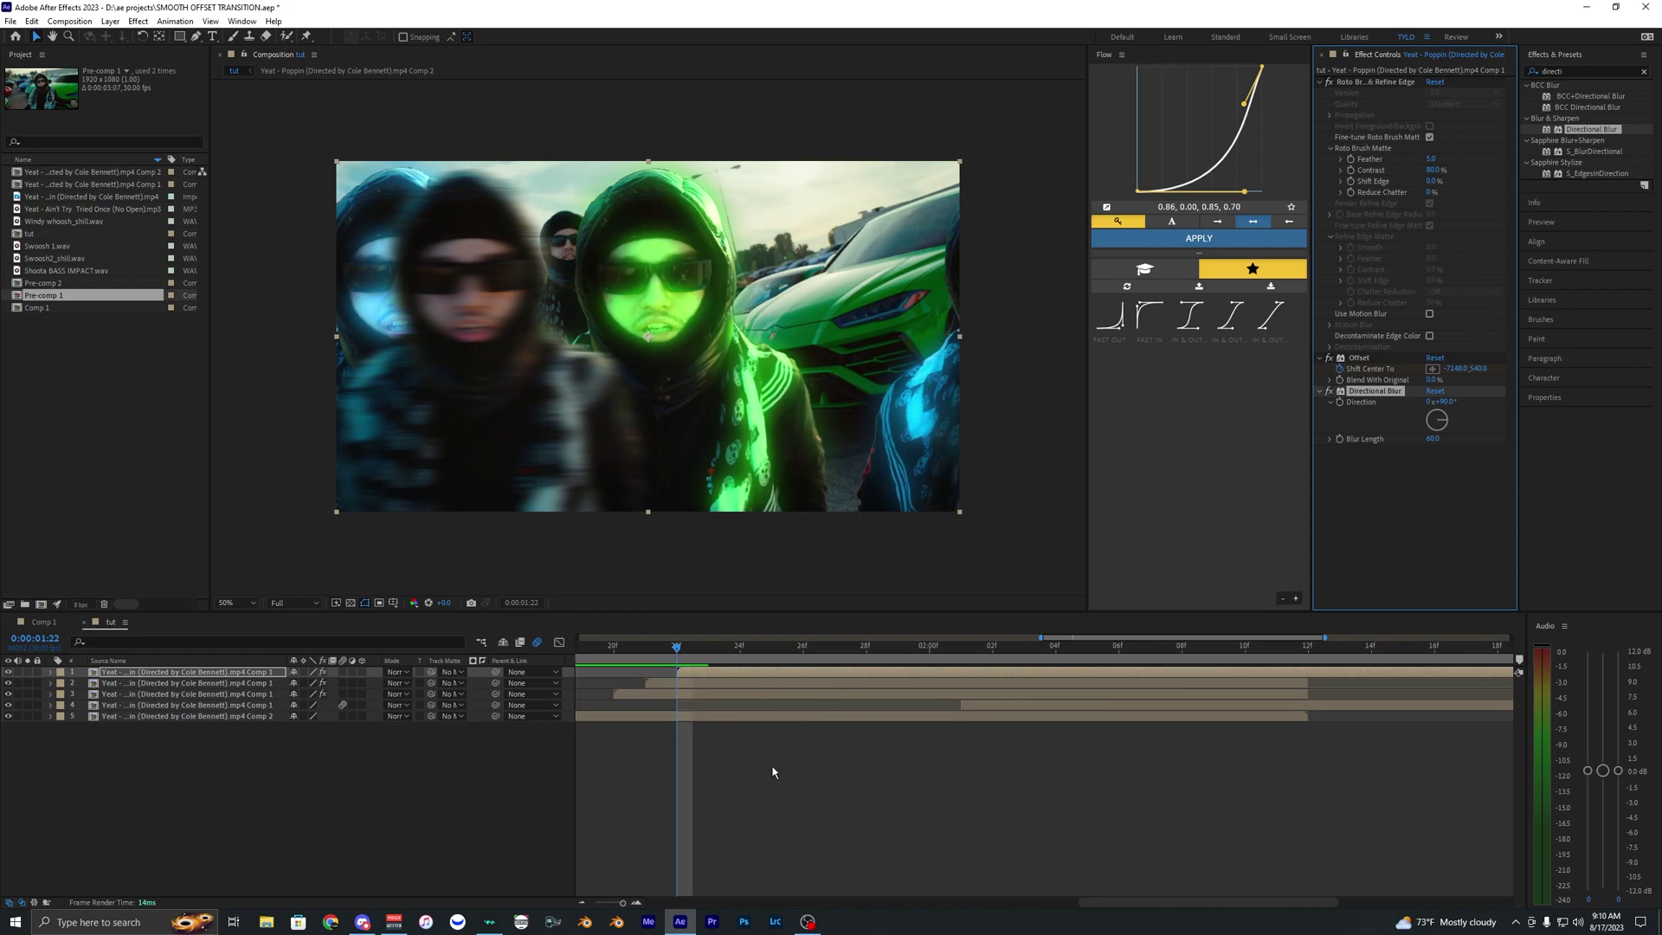
# - Keyframe the top layer's Blur Length from 60 at 0:00:01:25 to 0 at 0:00:02:11
pyautogui.click(1339, 439)
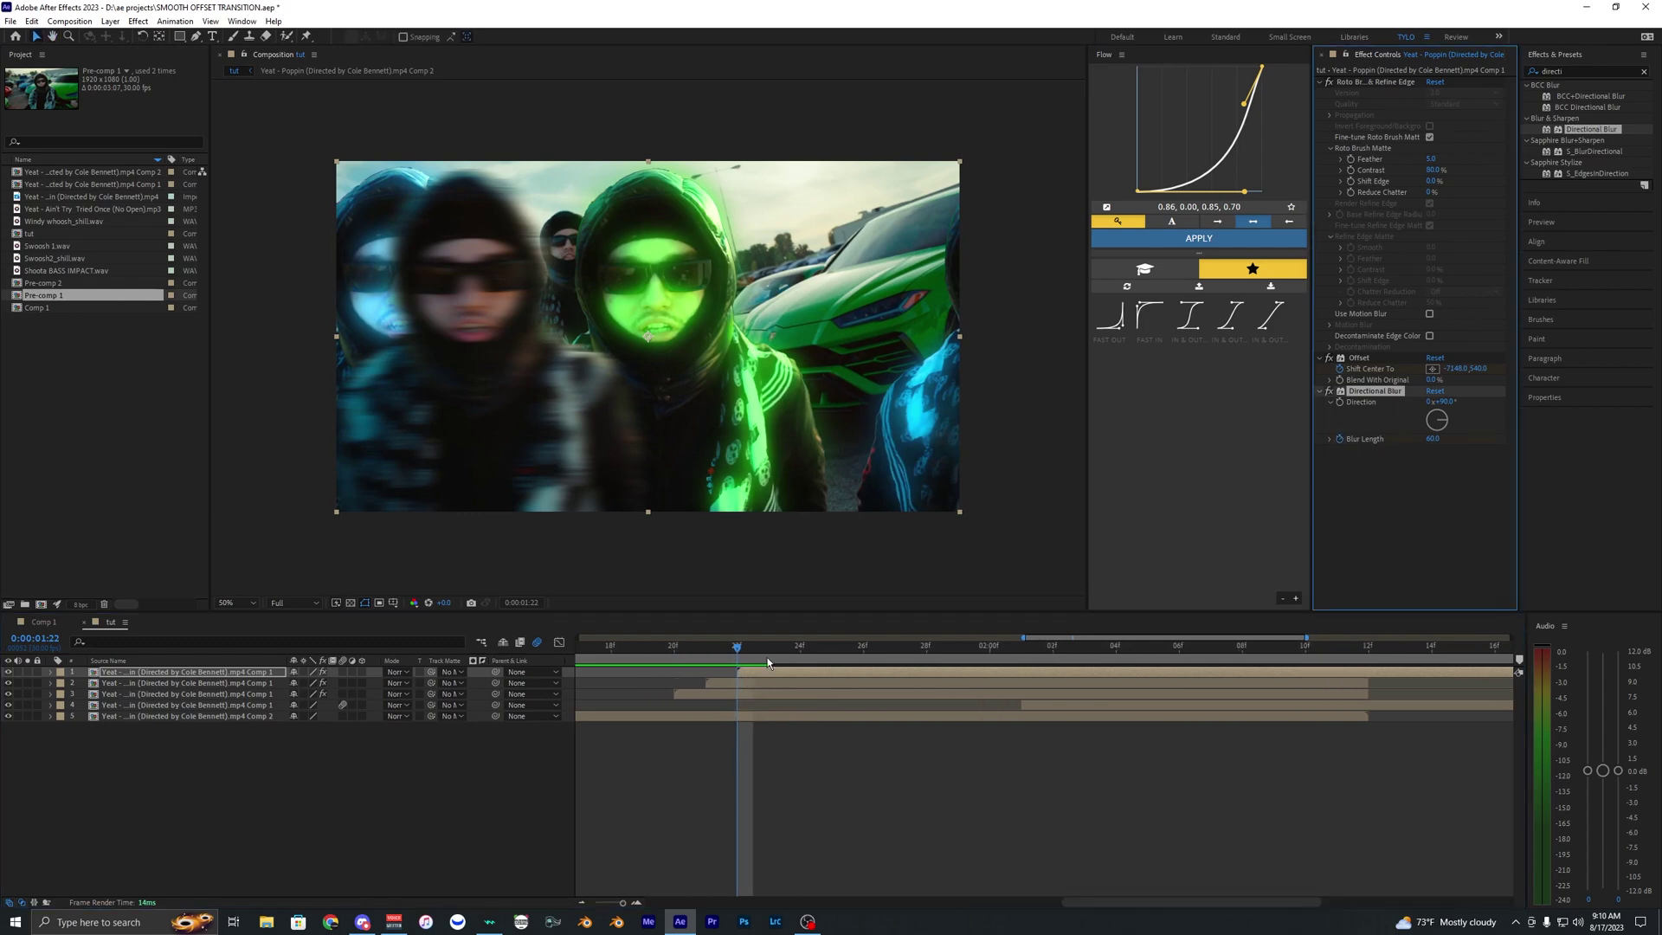
pyautogui.moveTo(767, 657); pyautogui.dragTo(1331, 668)
pyautogui.click(1433, 438)
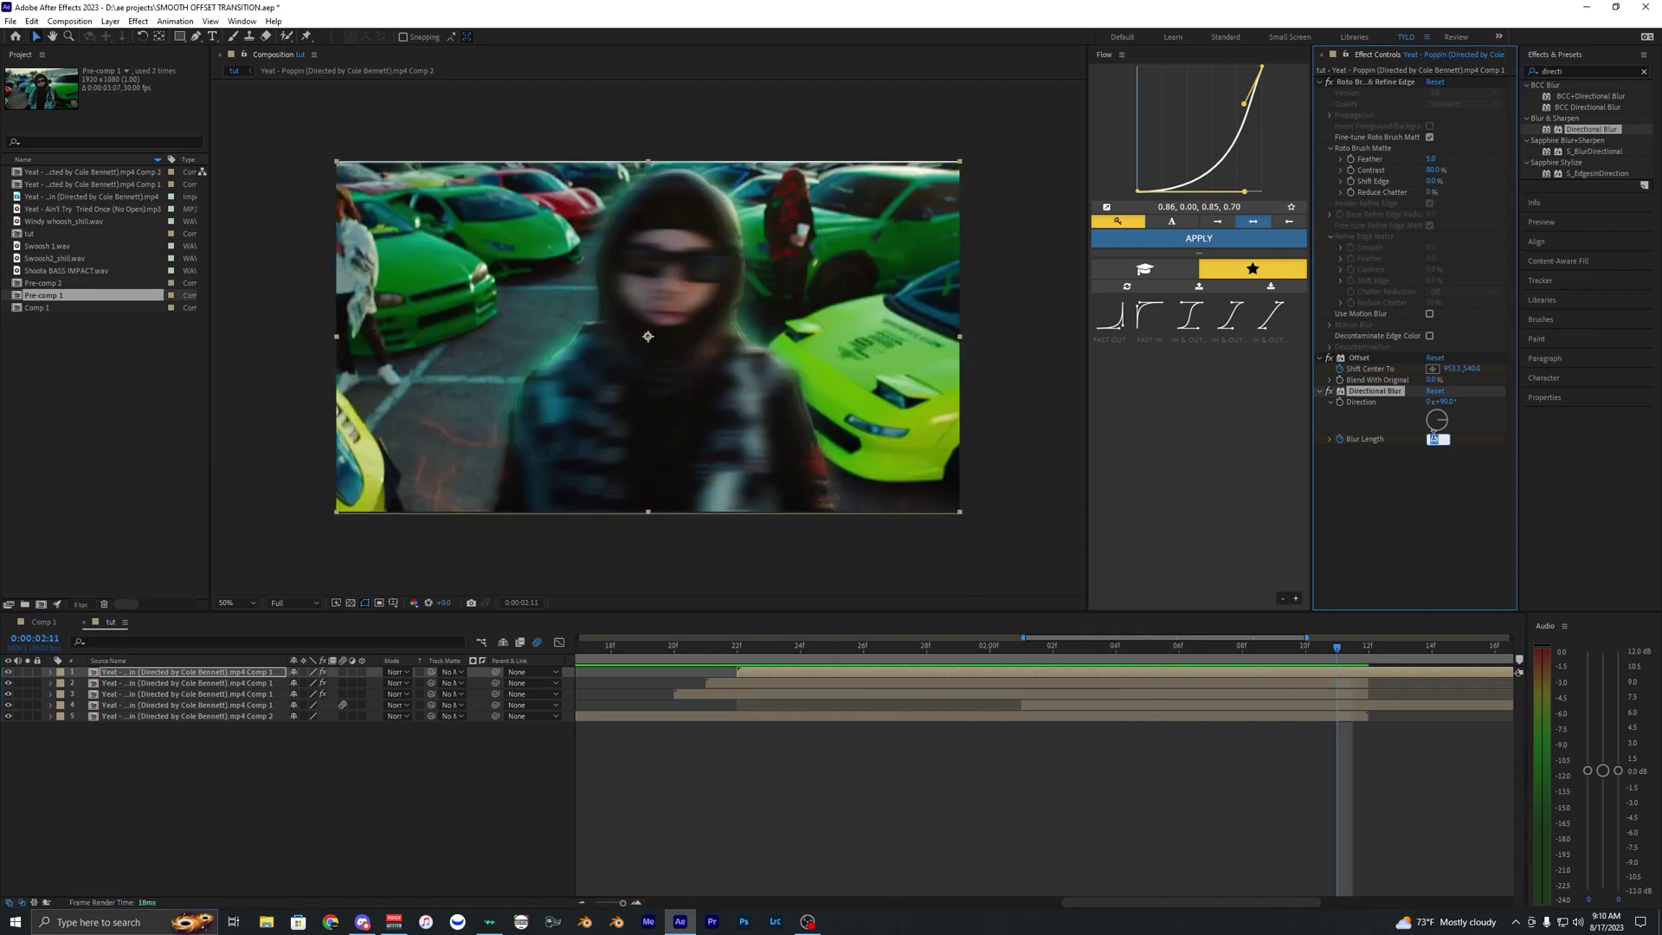
pyautogui.write('0')
pyautogui.press('Return')
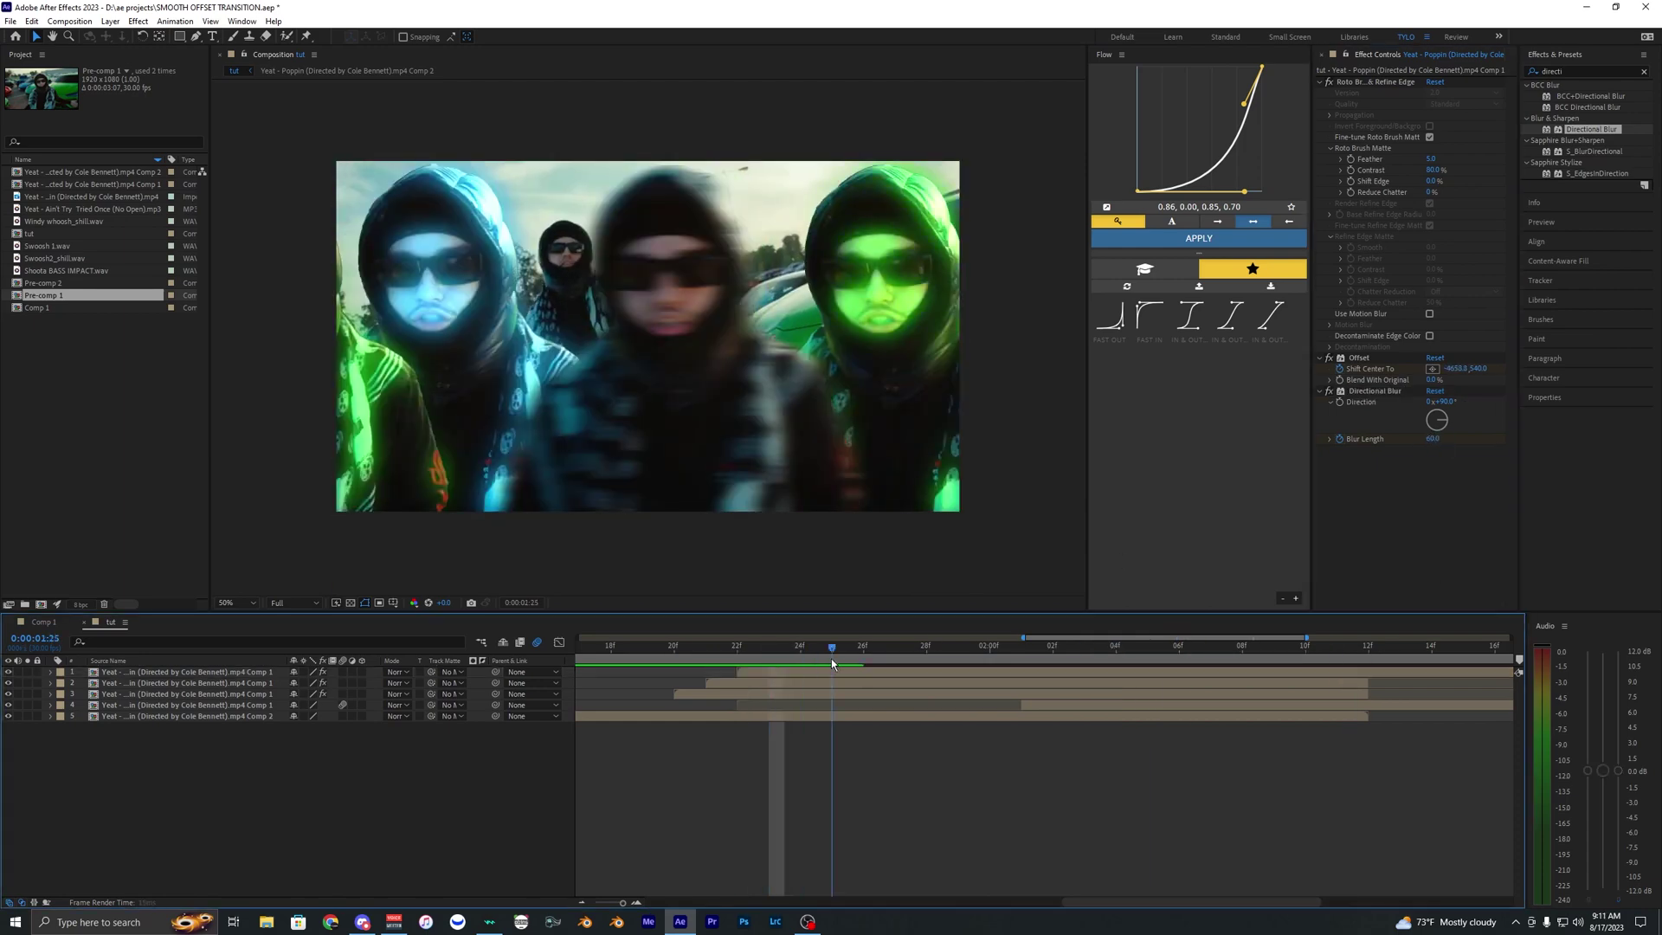
pyautogui.moveTo(831, 658); pyautogui.dragTo(819, 668)
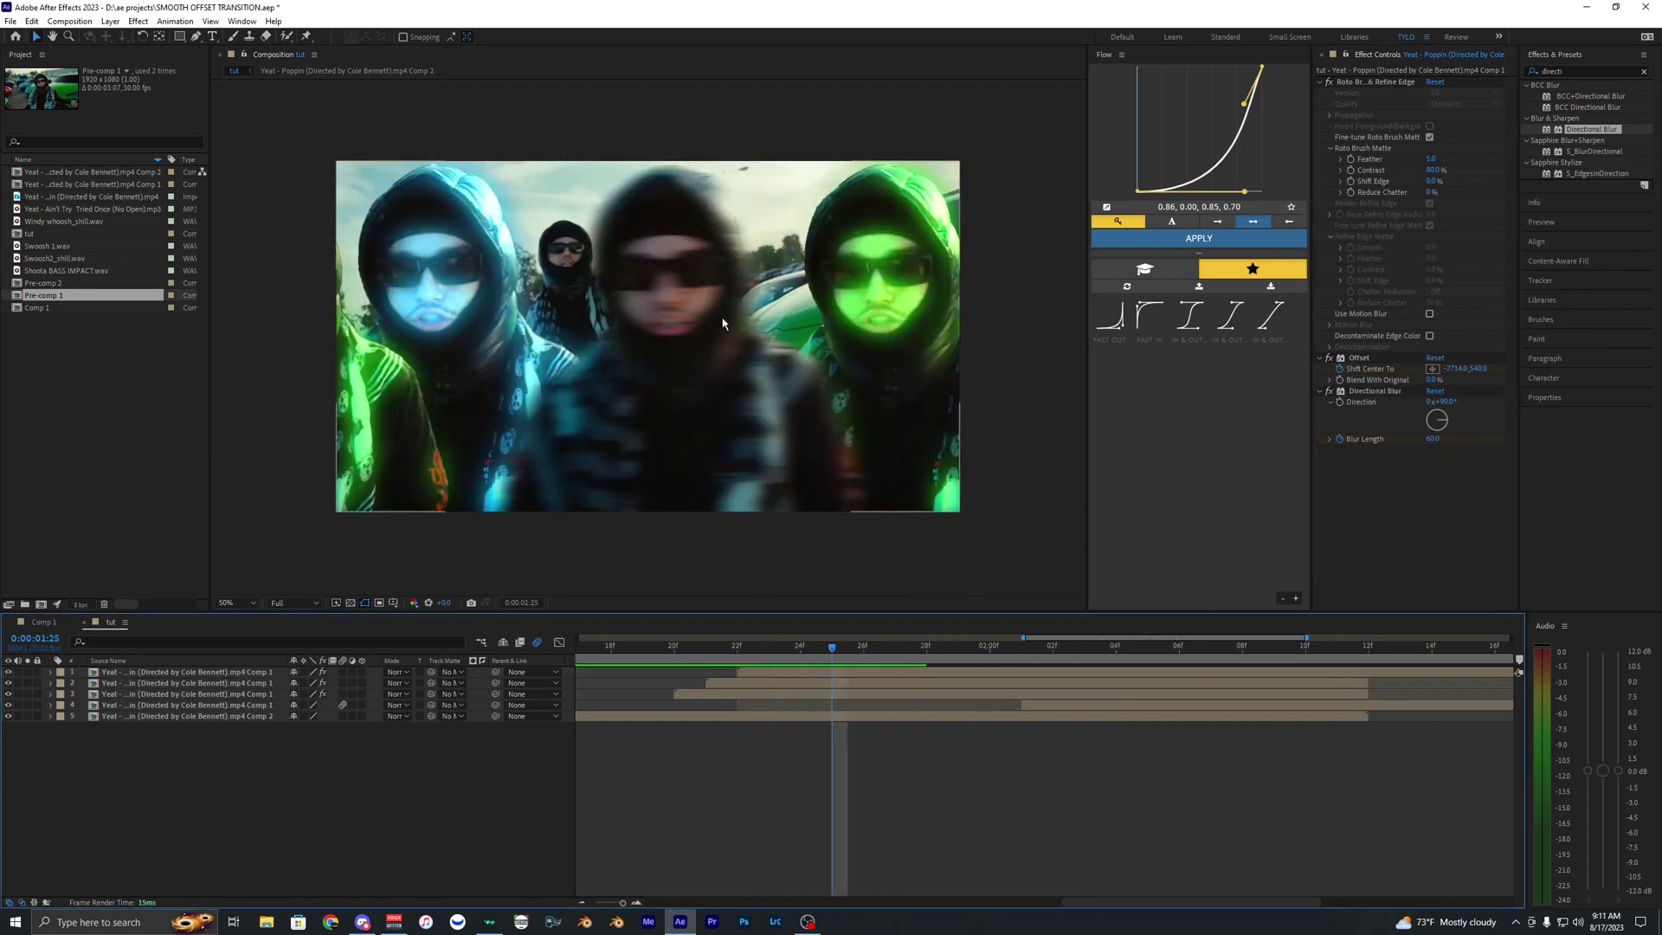
# - Copy the animated Directional Blur from the top layer onto the green and light blue copies, pasting at each layer's start
pyautogui.click(843, 682)
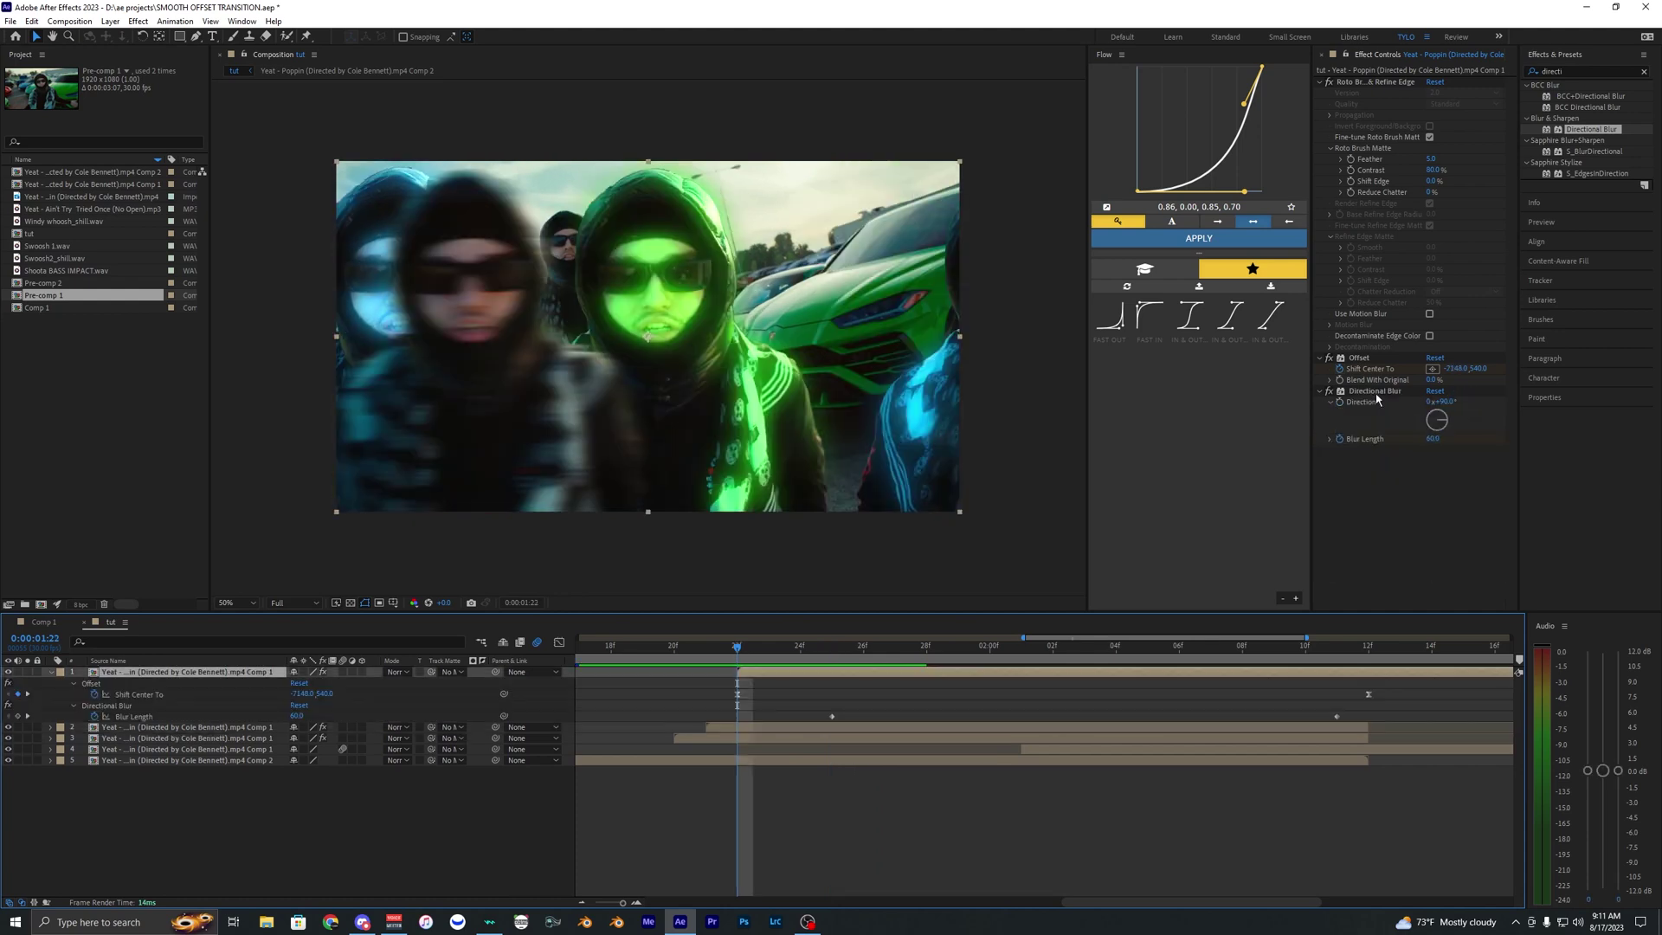
pyautogui.click(1374, 393)
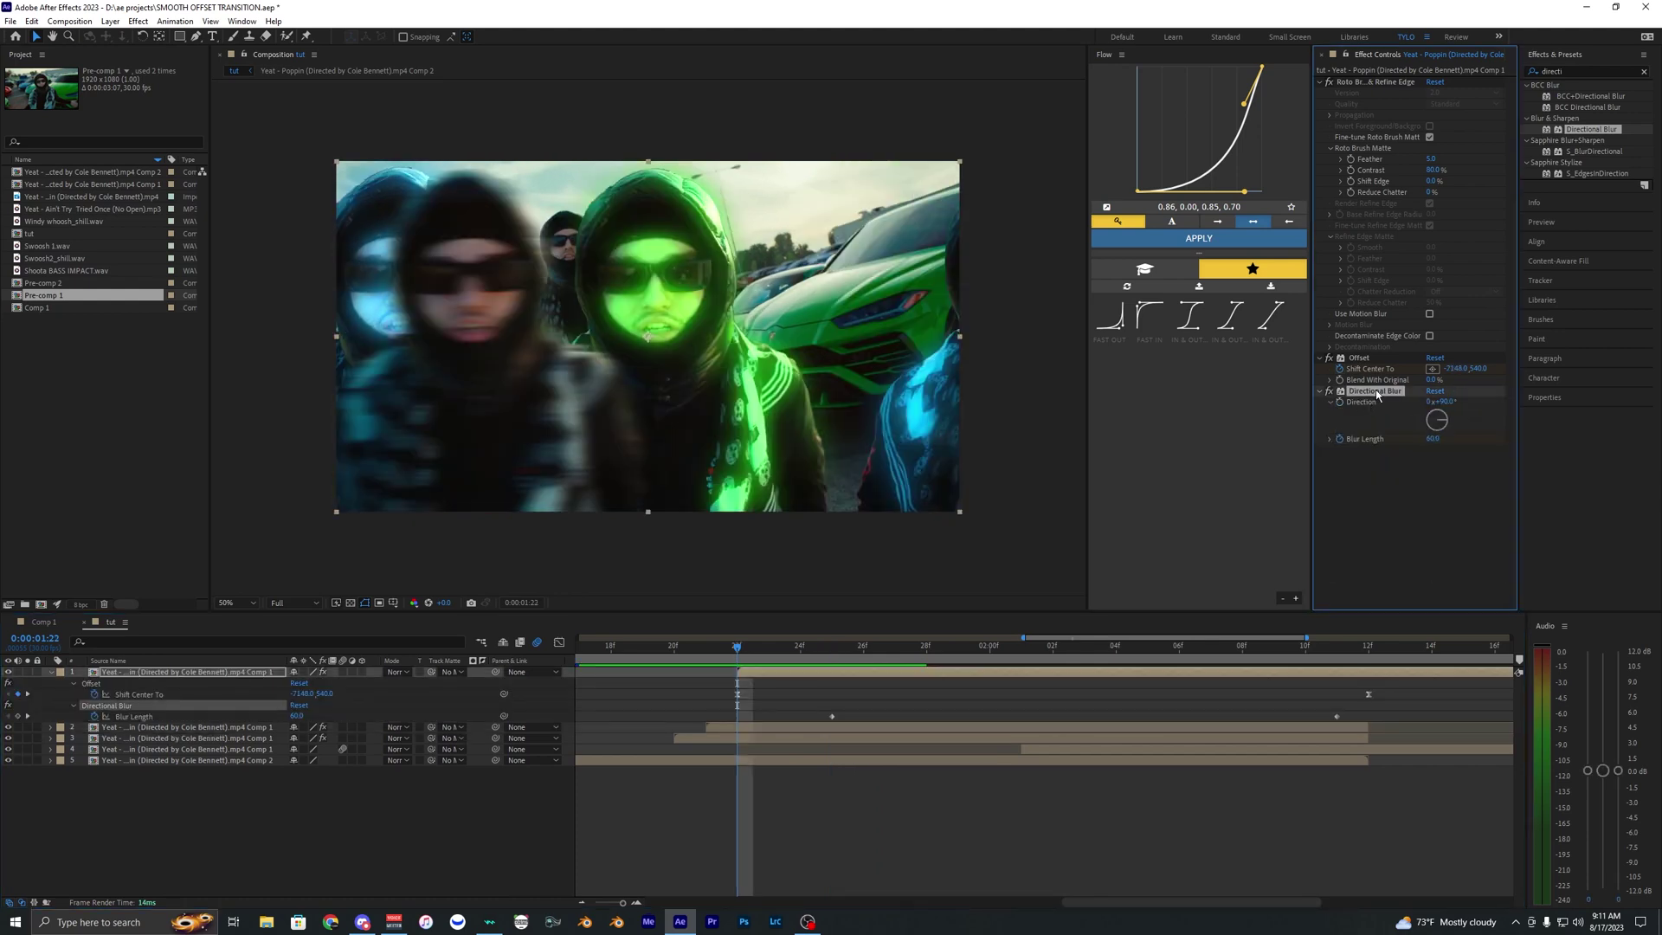
pyautogui.click(772, 727)
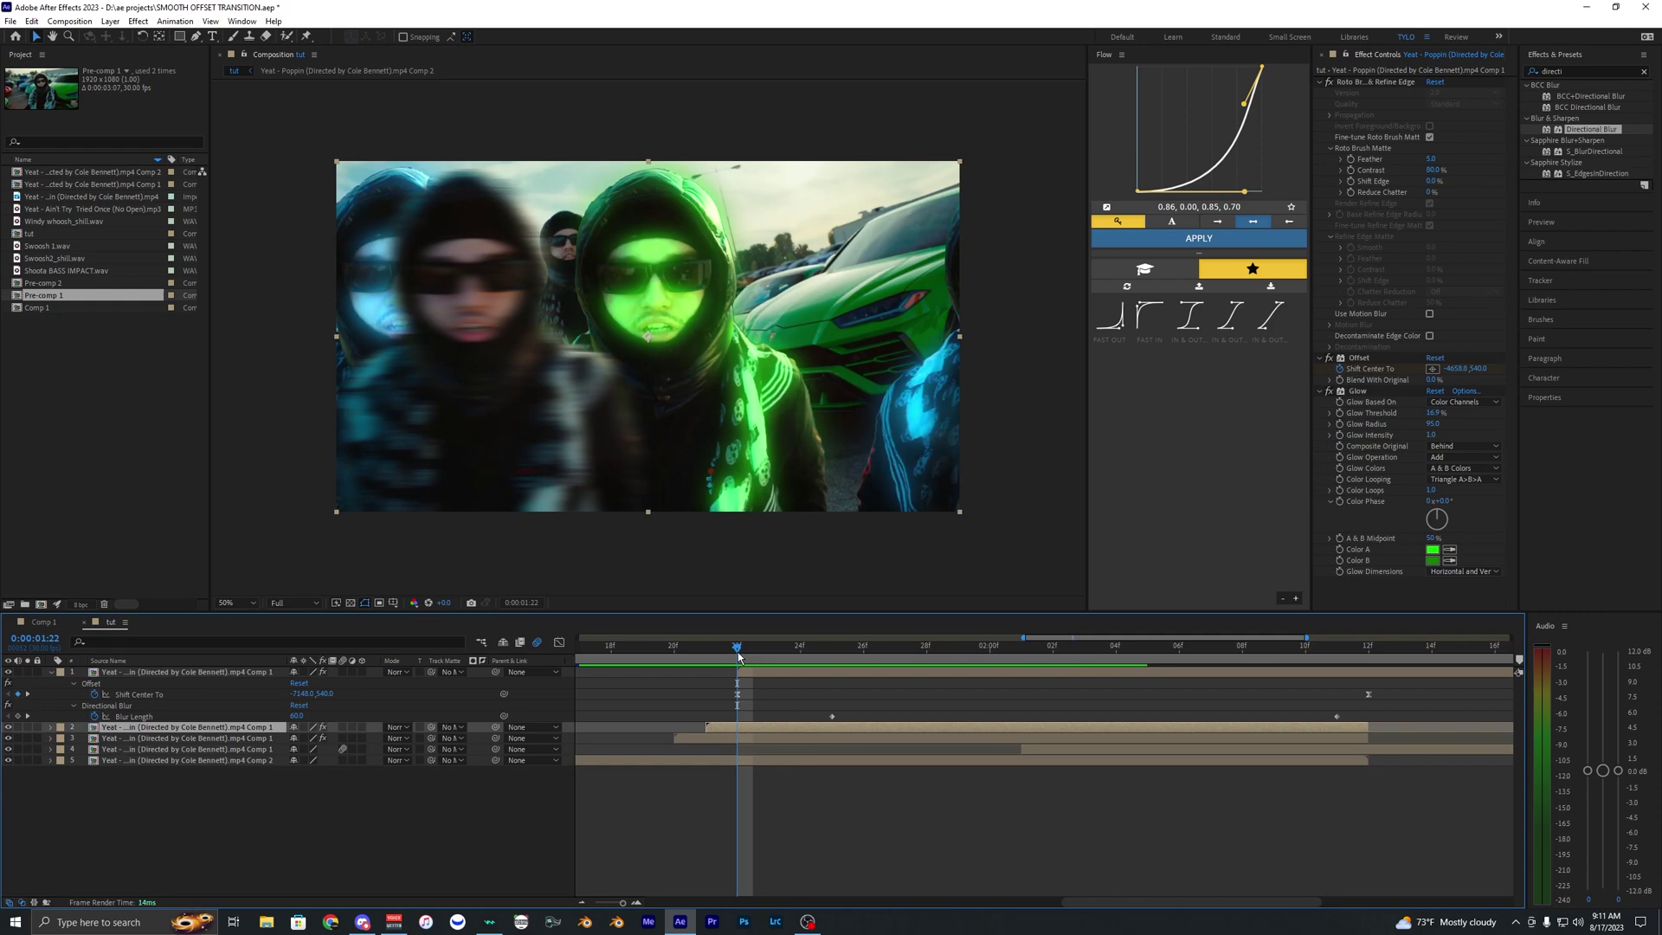
pyautogui.click(708, 656)
pyautogui.click(715, 738)
pyautogui.click(674, 657)
pyautogui.hotkey('ctrl', 'v')
# - Play back the transition with the blurred copies and collapse the revealed keyframes
pyautogui.moveTo(676, 656); pyautogui.dragTo(601, 672)
pyautogui.press('space')
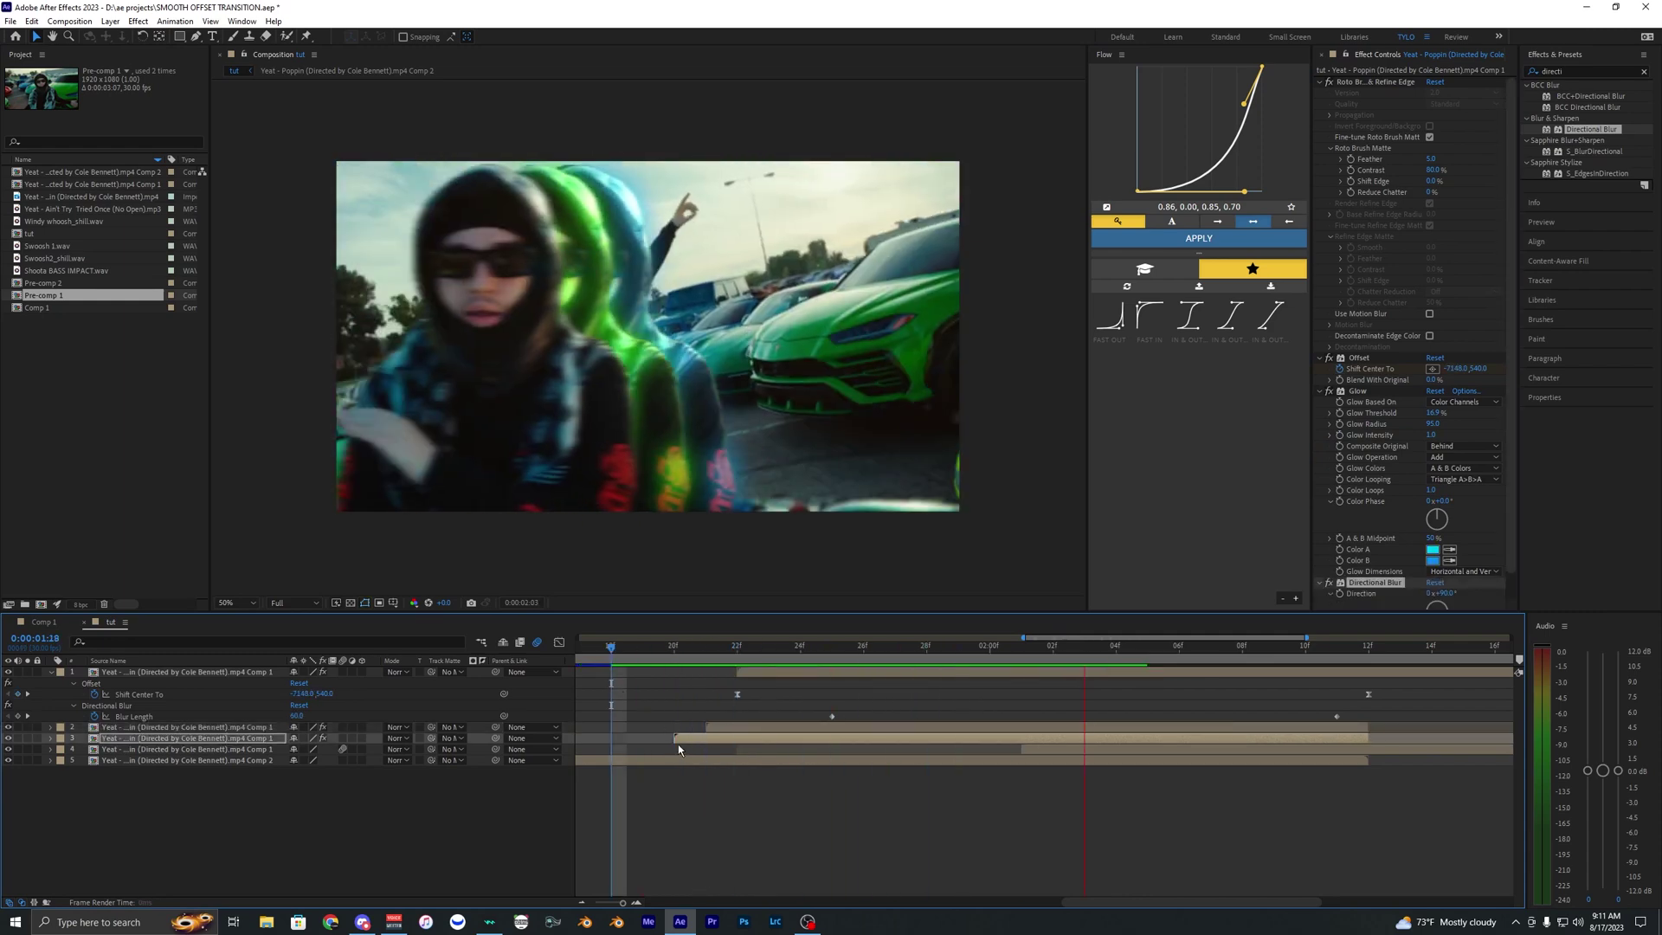
pyautogui.click(684, 650)
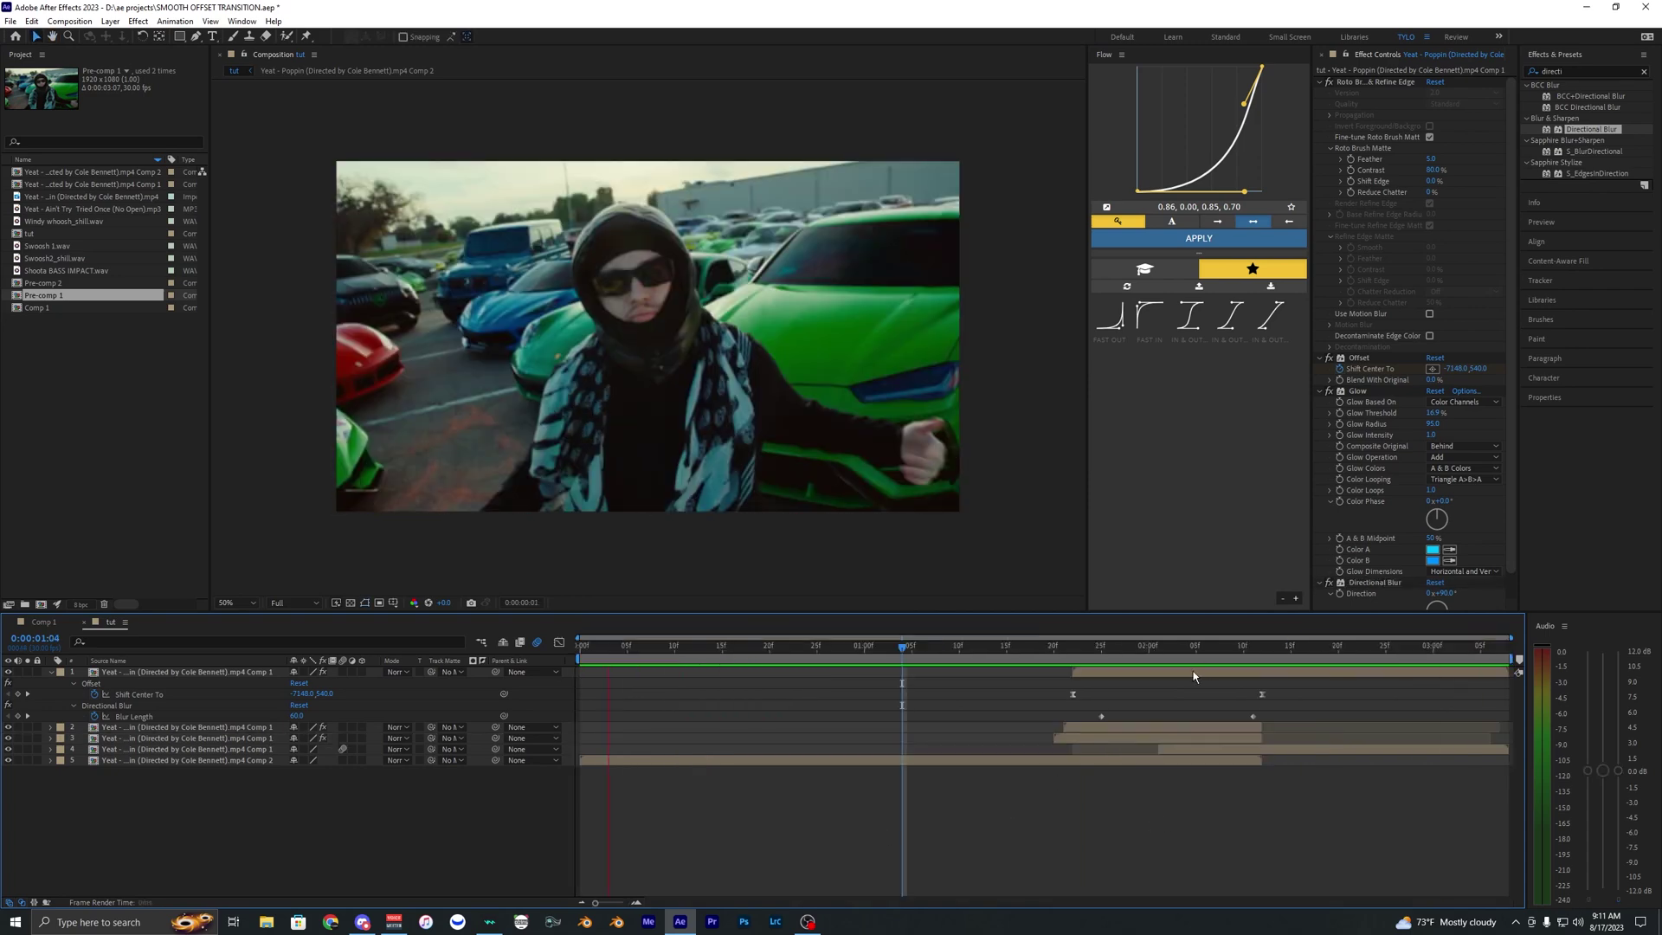
pyautogui.press('space')
pyautogui.press('u')
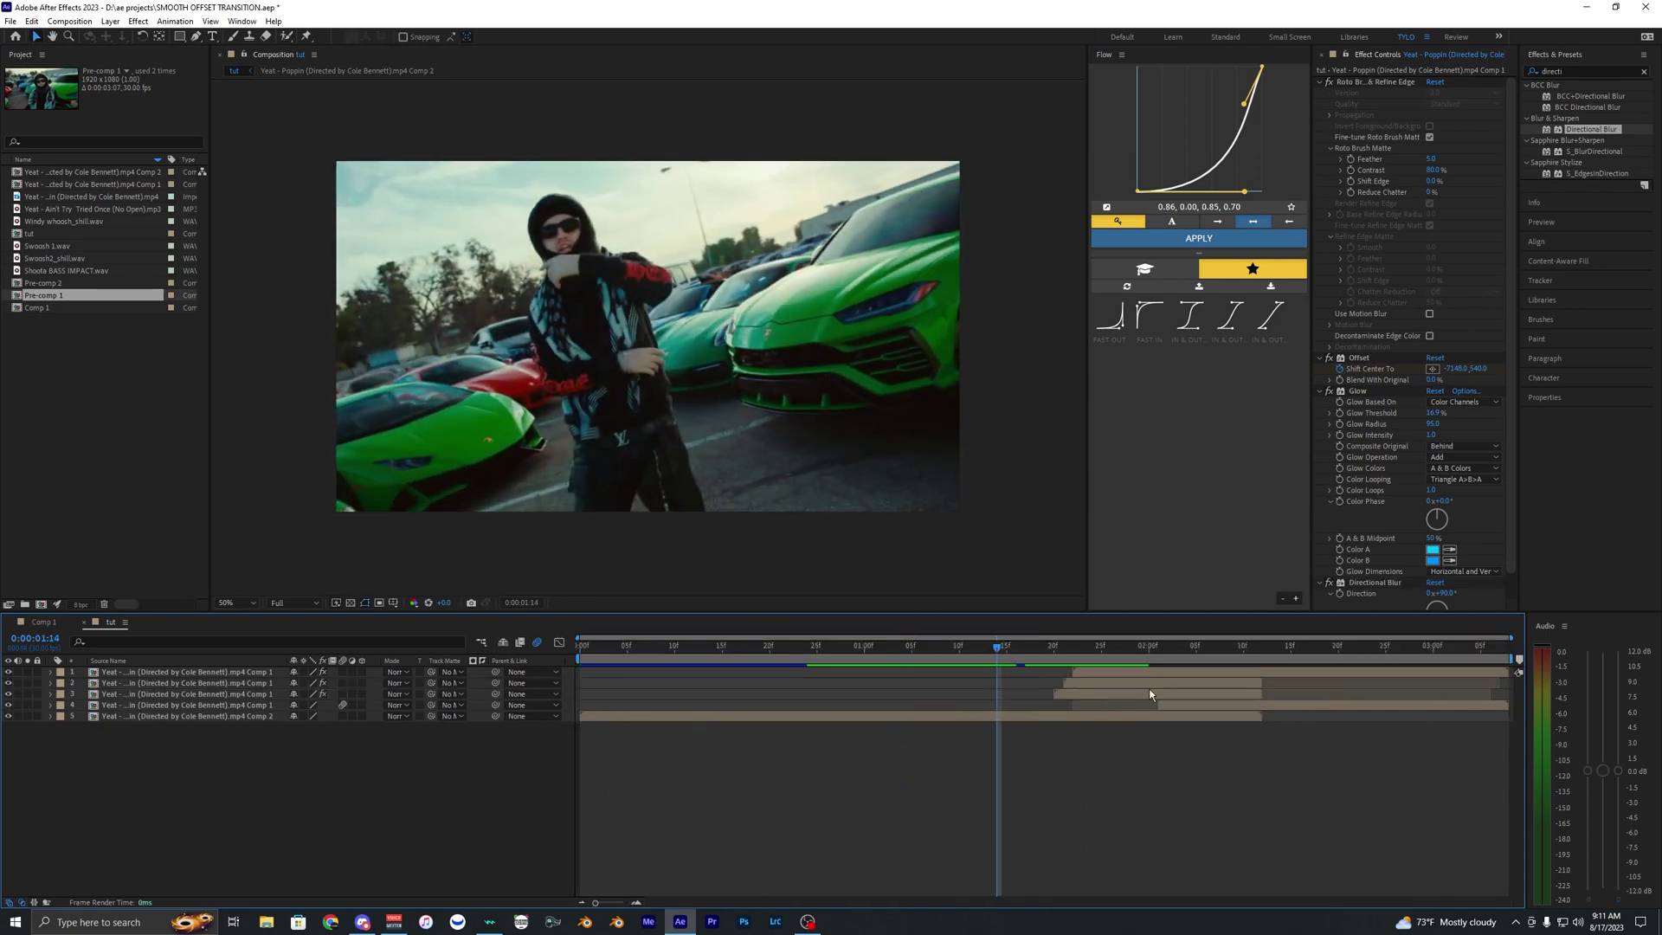
# - Extend both glowing copies to about 0:00:02:15 and fade their Opacity from 100% at 0:00:02:10 to 0% at 0:00:02:13
pyautogui.click(989, 683)
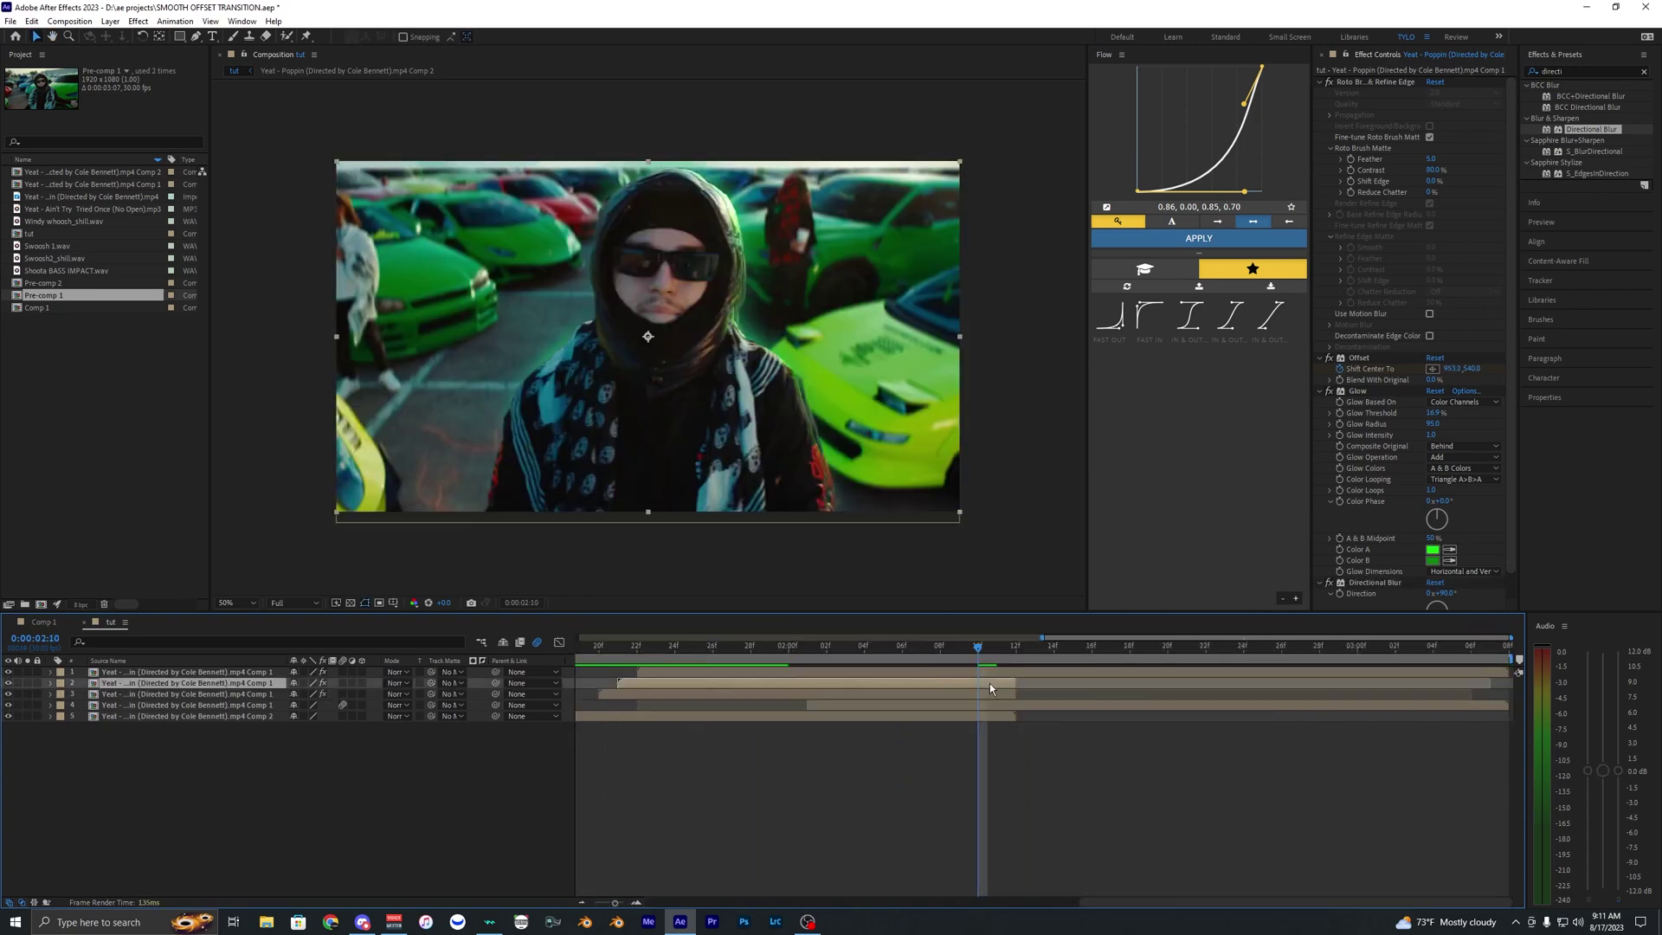
pyautogui.keyDown('shift'); pyautogui.click(989, 693); pyautogui.keyUp('shift')
pyautogui.press('t')
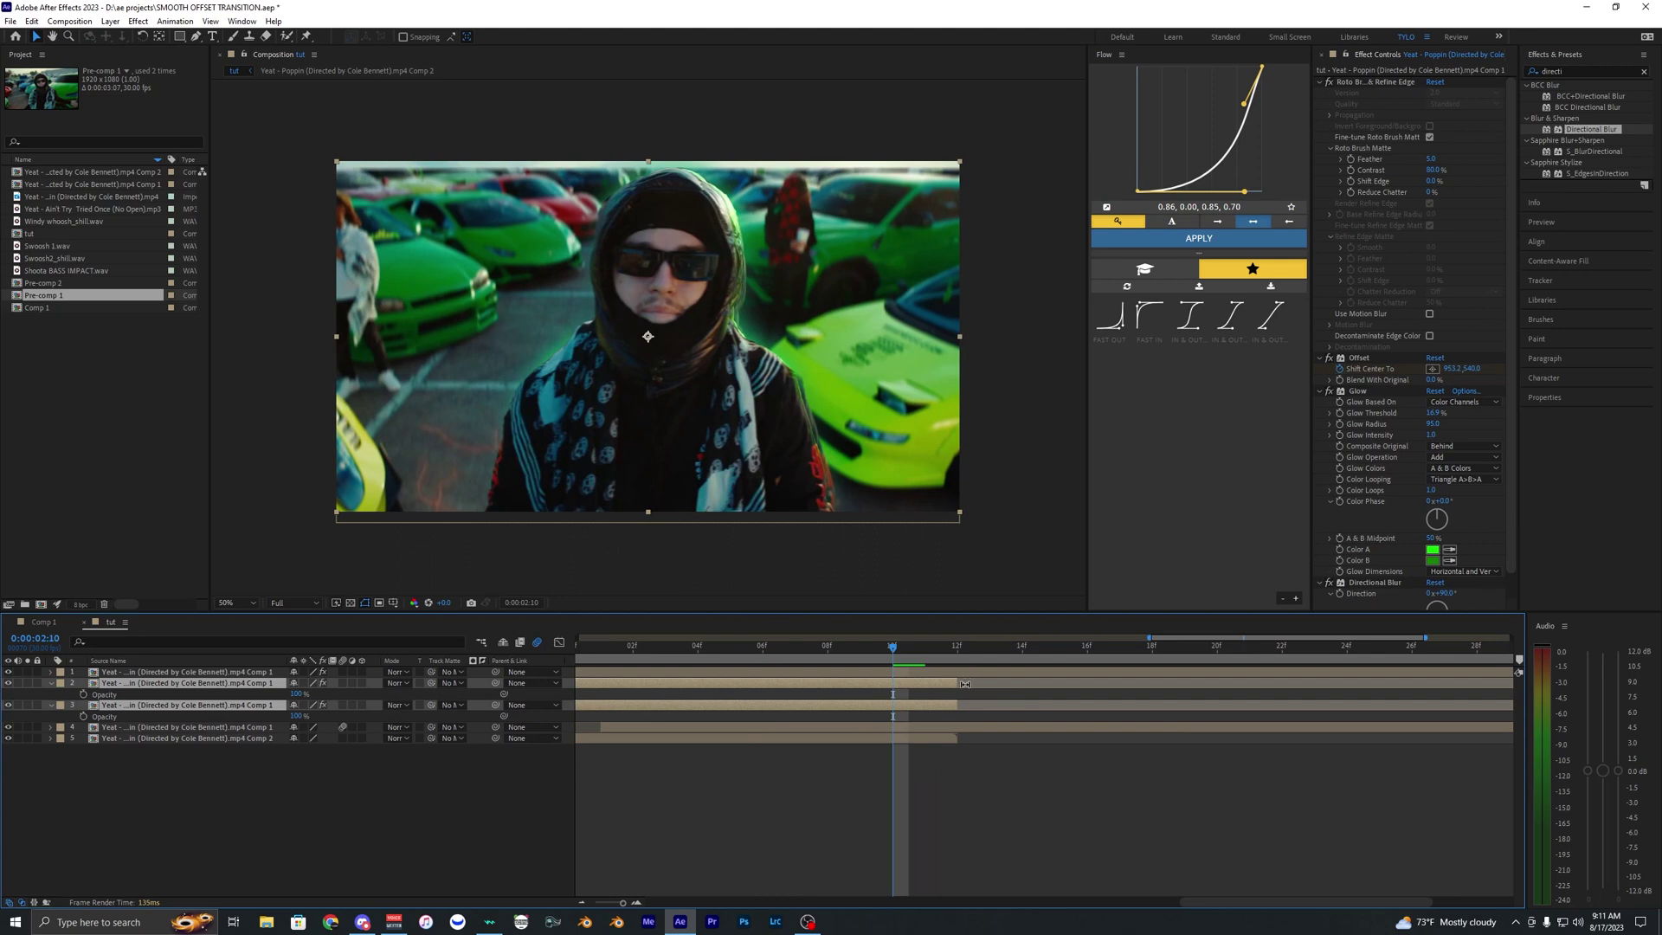
pyautogui.hotkey('alt', 'shift', 't')
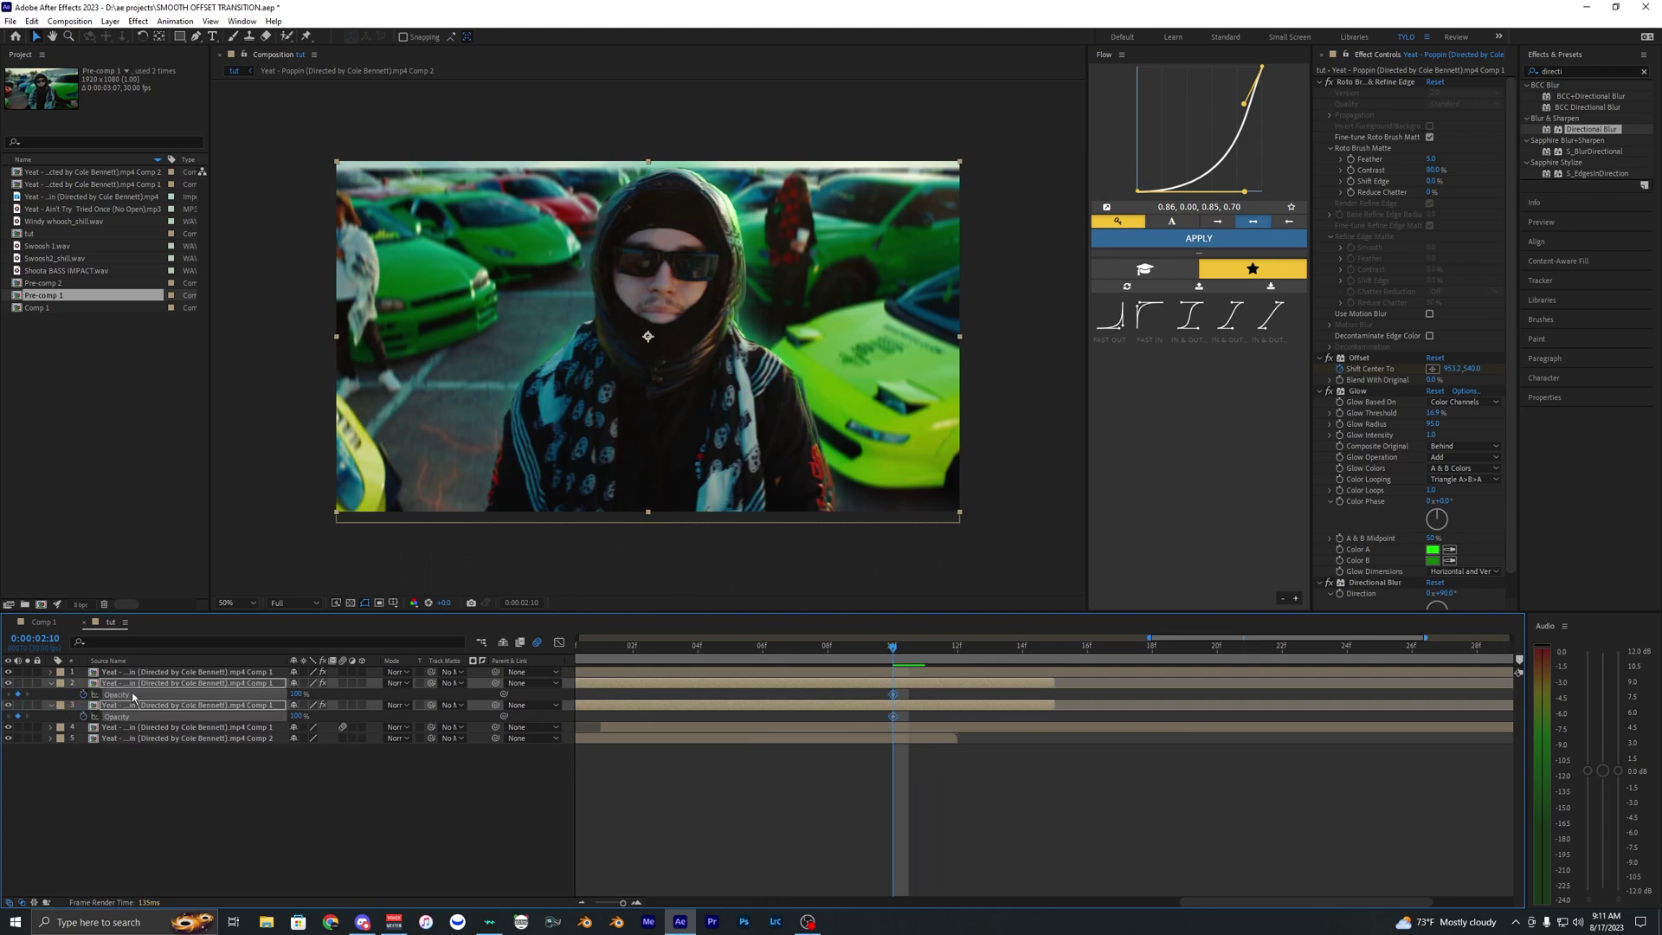
pyautogui.click(993, 651)
pyautogui.moveTo(297, 694); pyautogui.dragTo(73, 702)
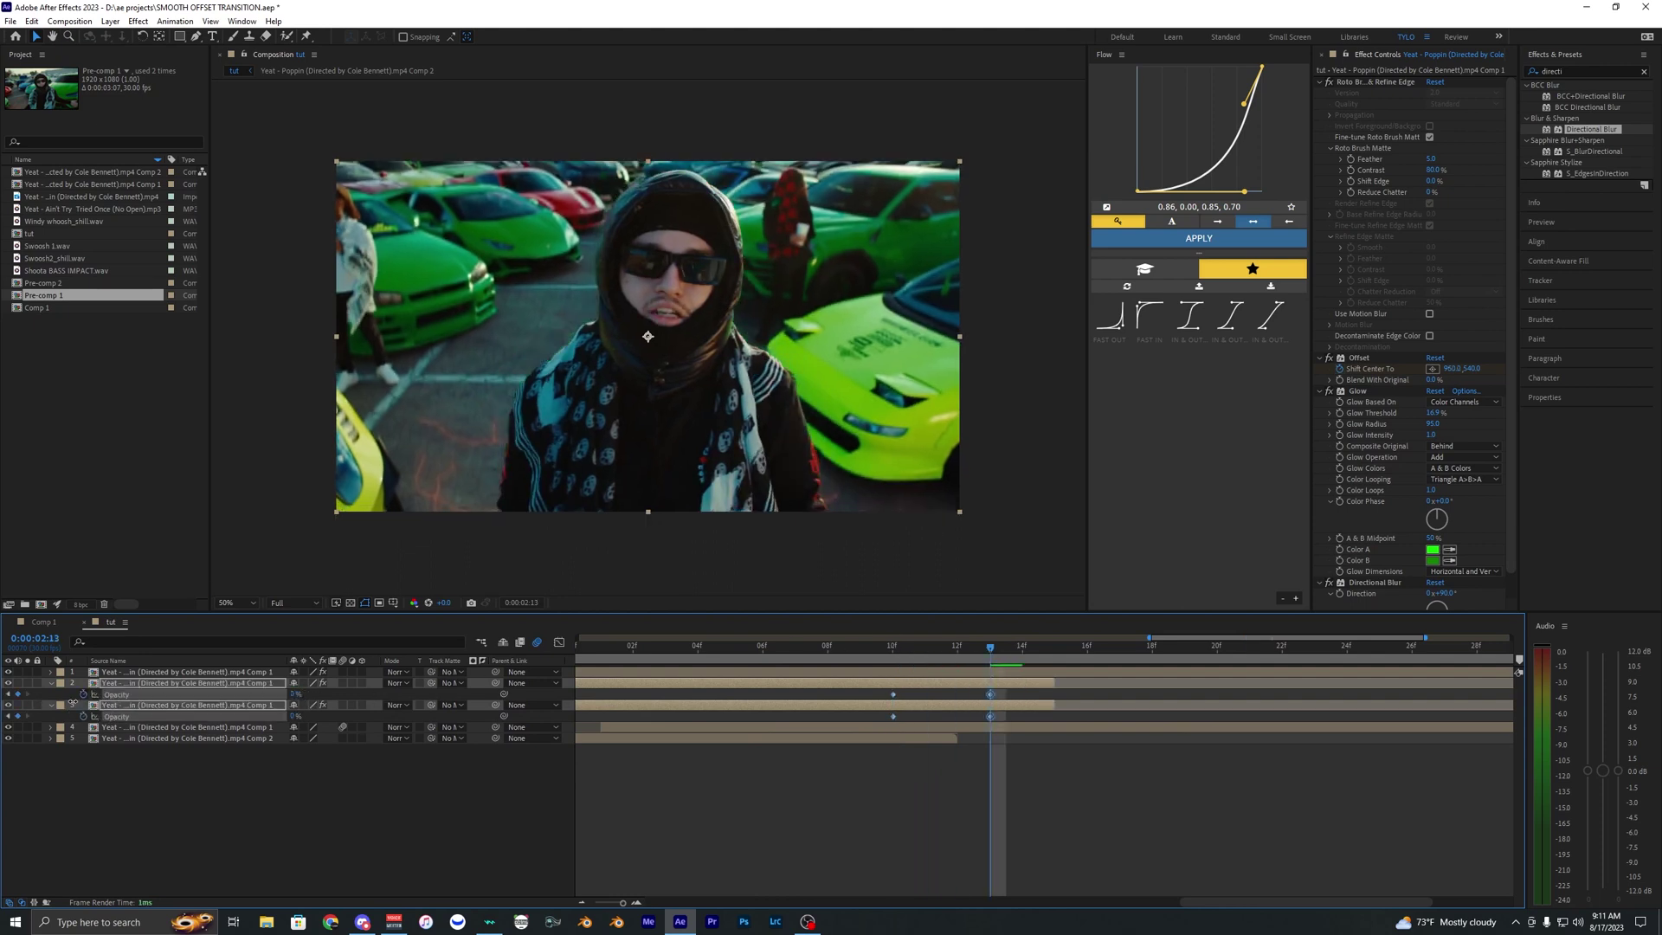
pyautogui.moveTo(901, 691); pyautogui.dragTo(888, 717)
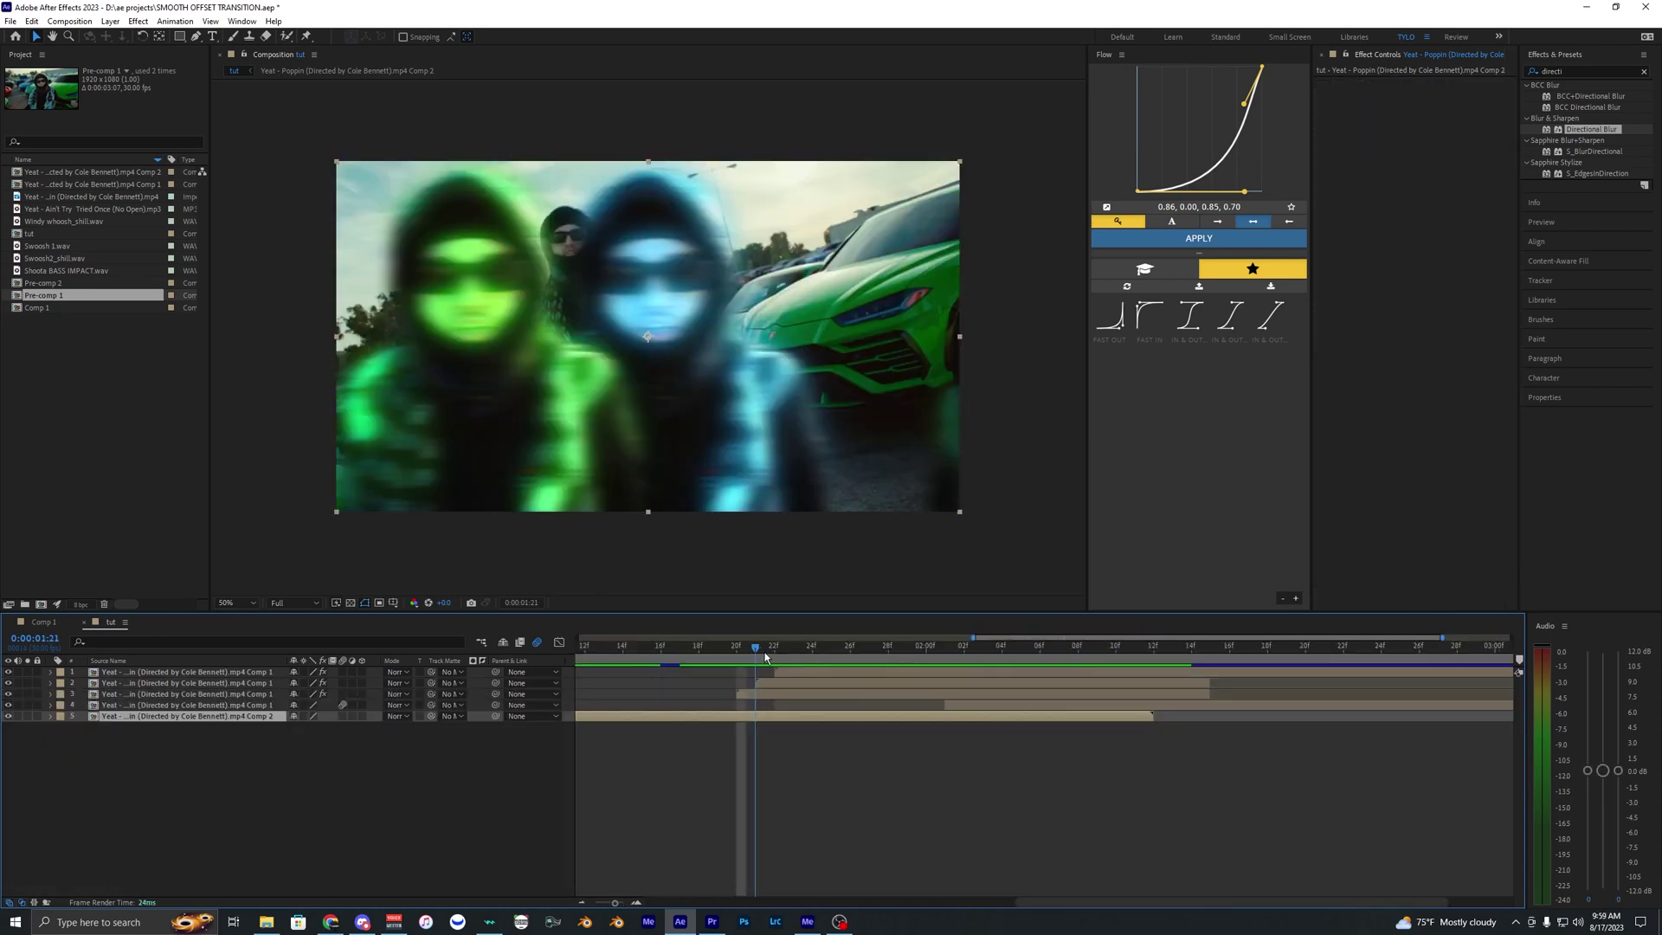
# - Scrub through the transition and pre-compose all five layers together
pyautogui.moveTo(765, 658); pyautogui.dragTo(1001, 658)
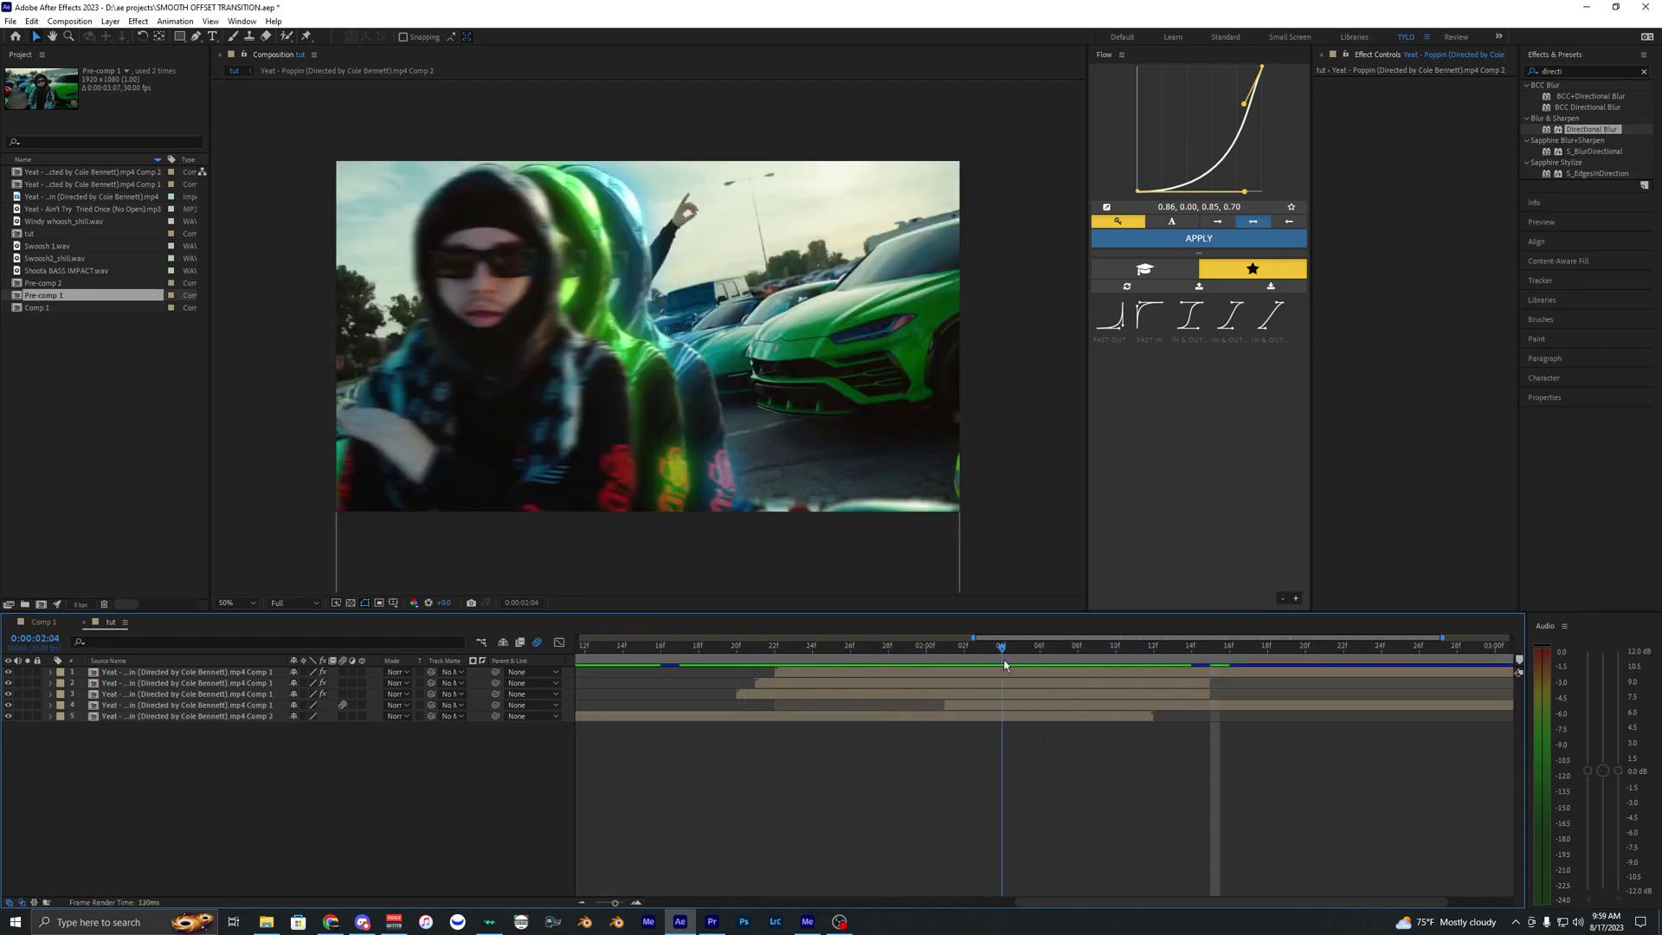
pyautogui.click(1027, 674)
pyautogui.keyDown('shift'); pyautogui.click(1013, 716); pyautogui.keyUp('shift')
pyautogui.scroll(-2, 1025, 723)
pyautogui.rightClick(1111, 685)
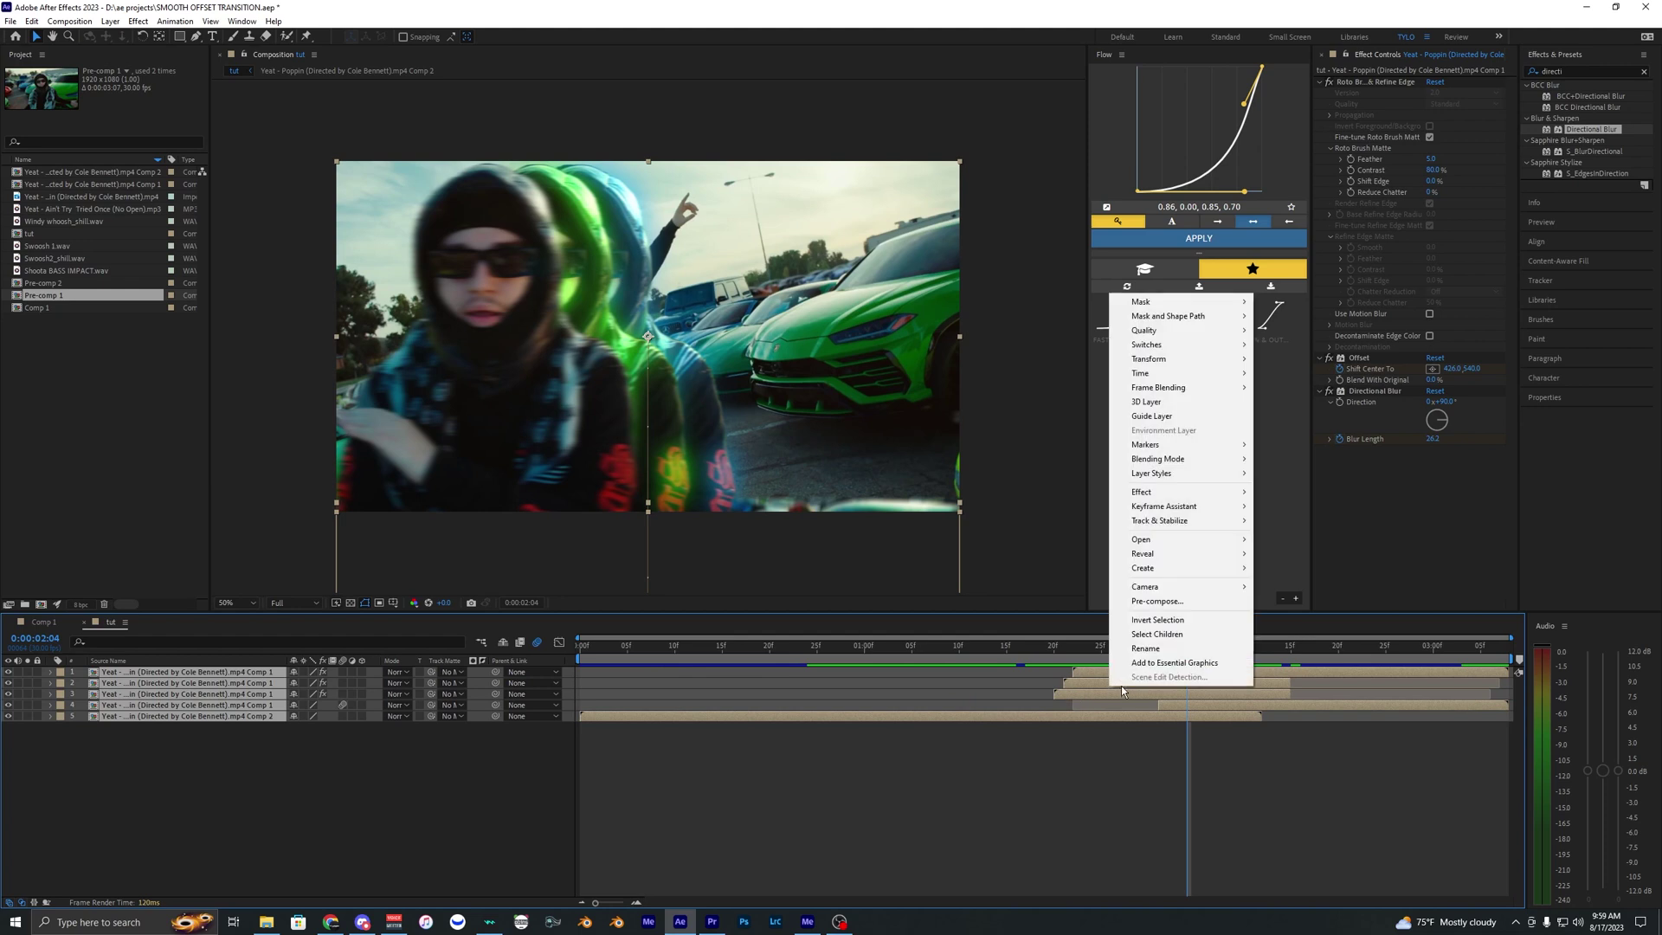
pyautogui.click(1157, 601)
pyautogui.click(865, 543)
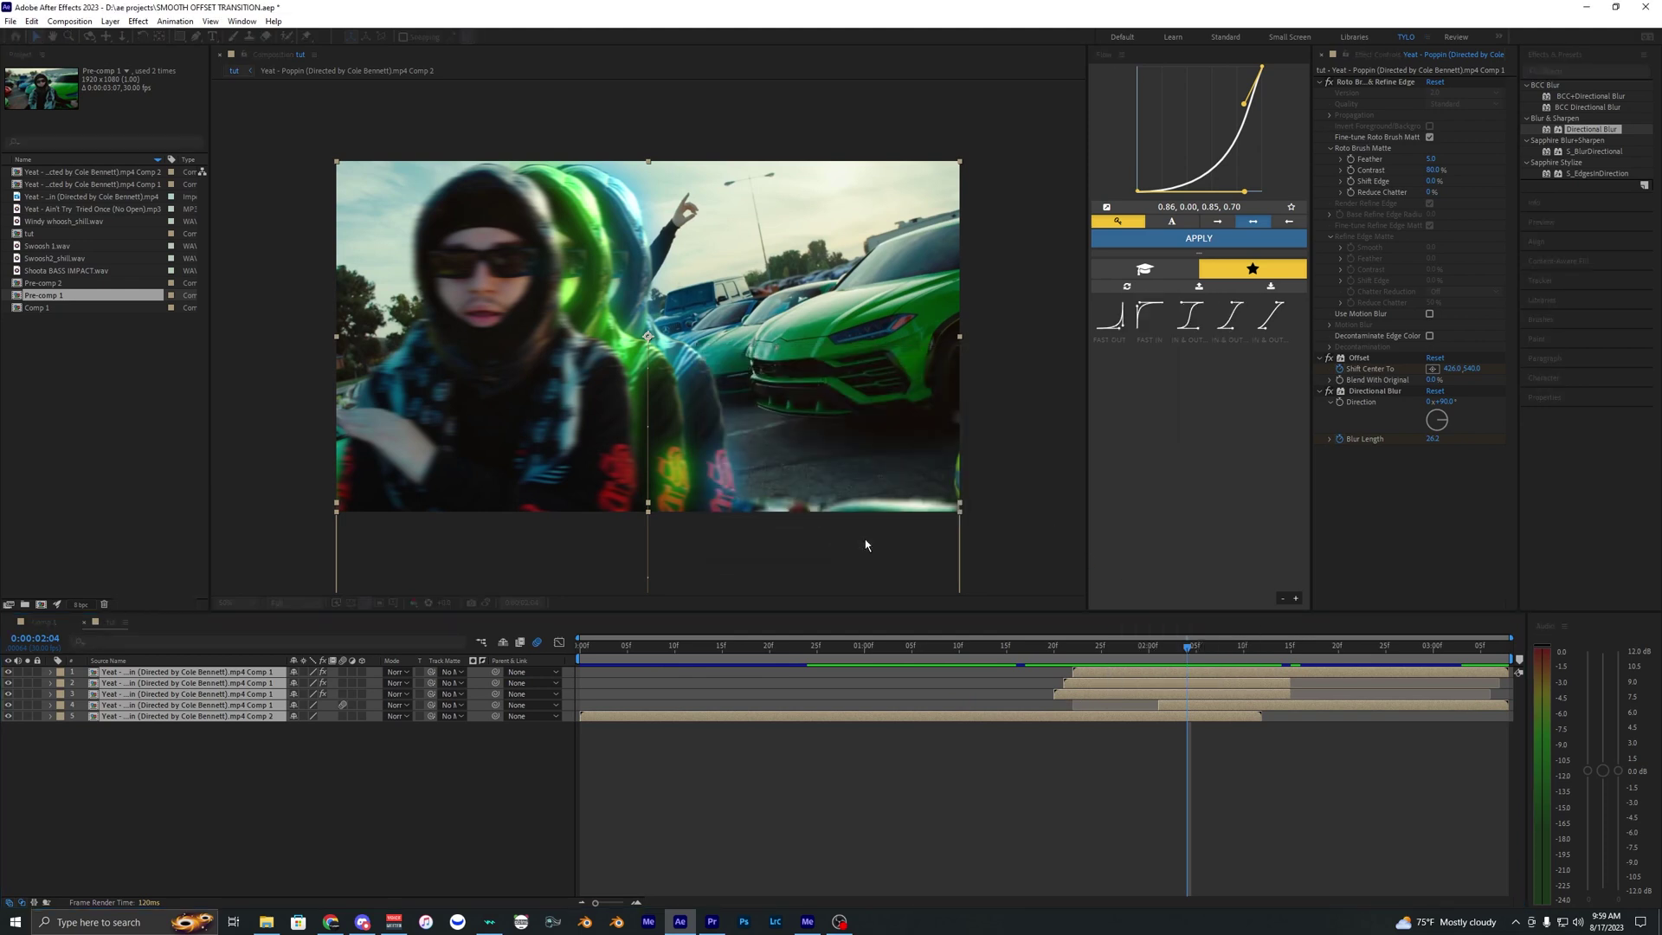
# - Split the pre-composed layer at 0:00:02:11 and apply the Shake 1 preset from Shakes in to the second part
pyautogui.moveTo(966, 653); pyautogui.dragTo(1025, 656)
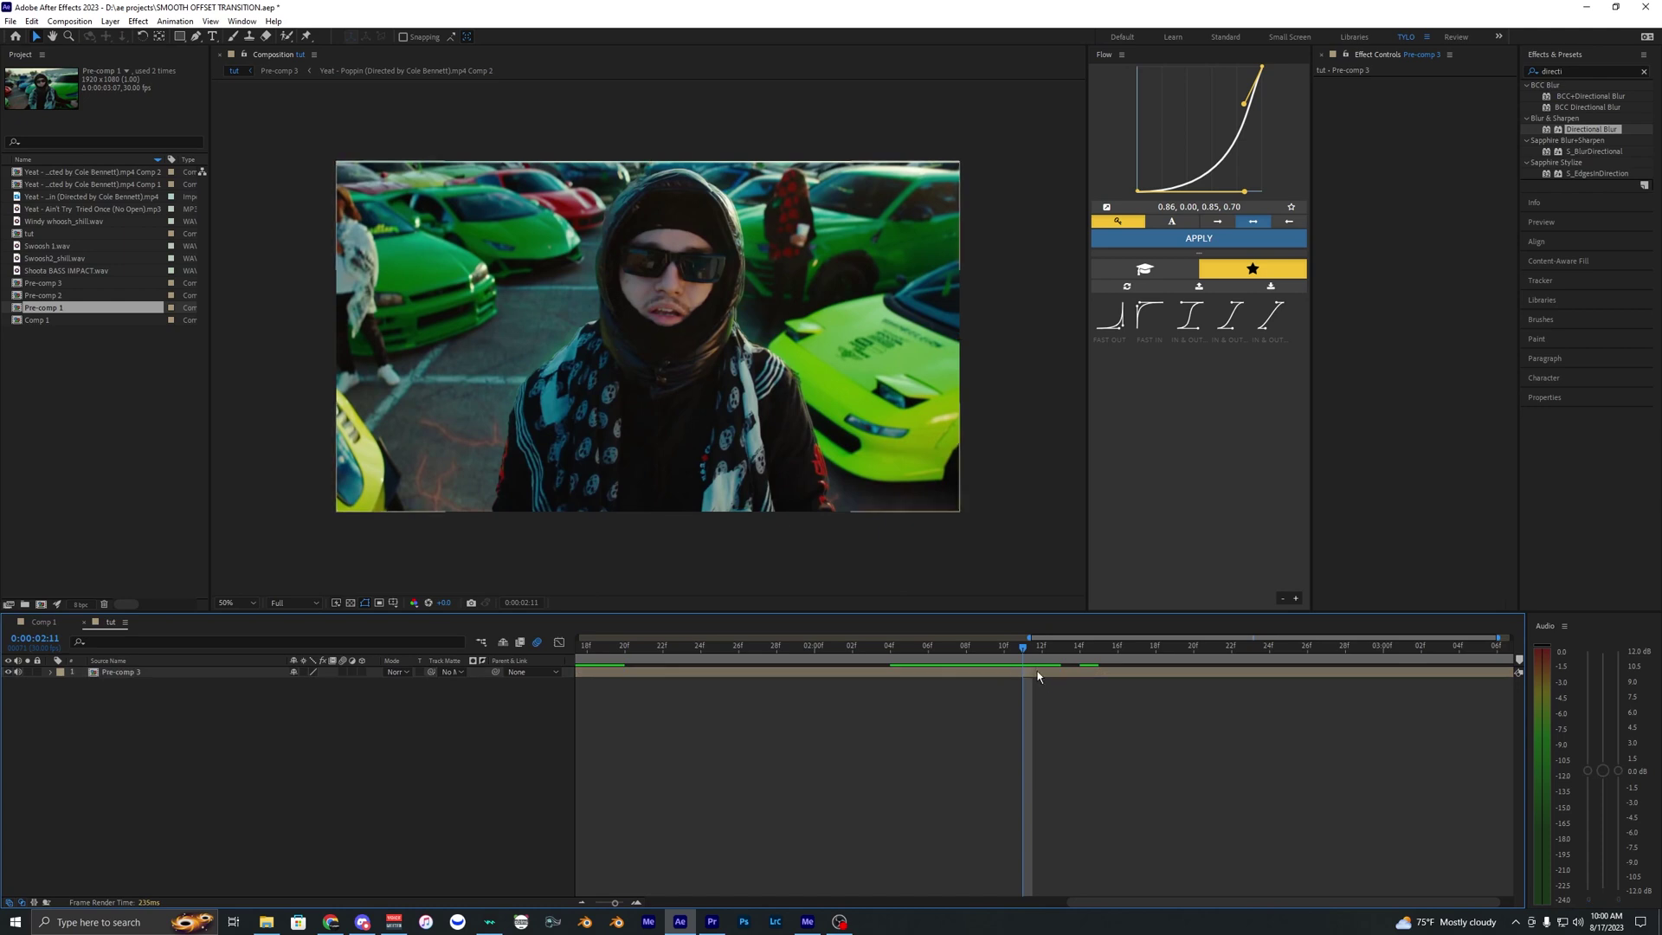
pyautogui.hotkey('ctrl', 'shift', 'd')
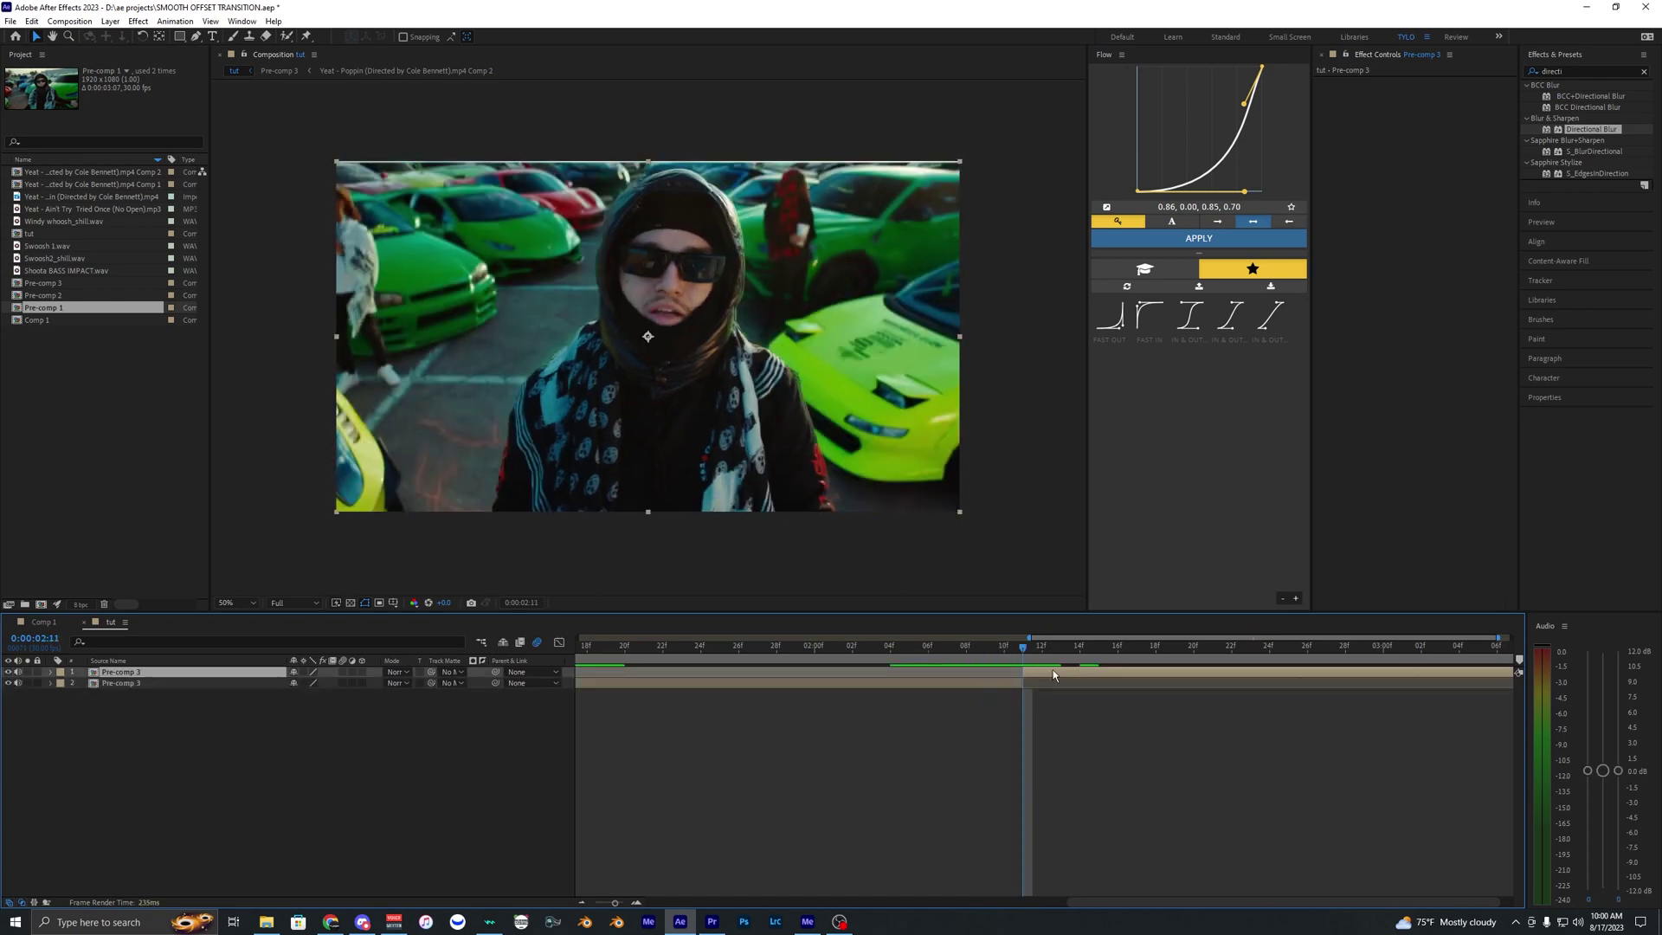
pyautogui.click(1638, 70)
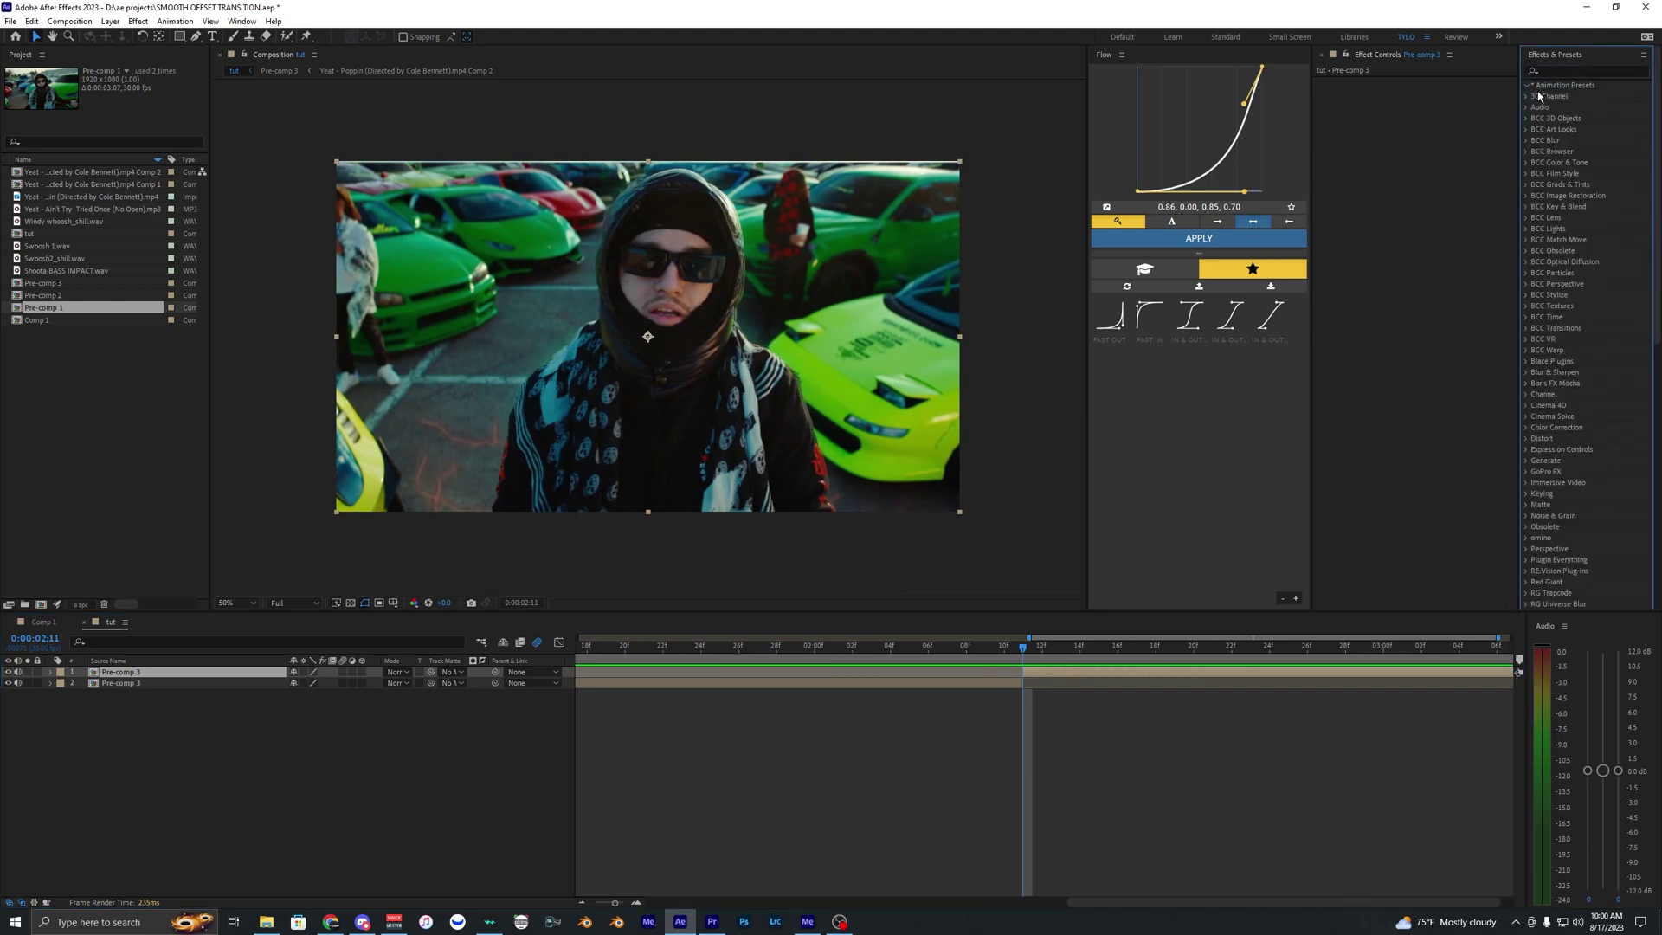
pyautogui.click(1538, 174)
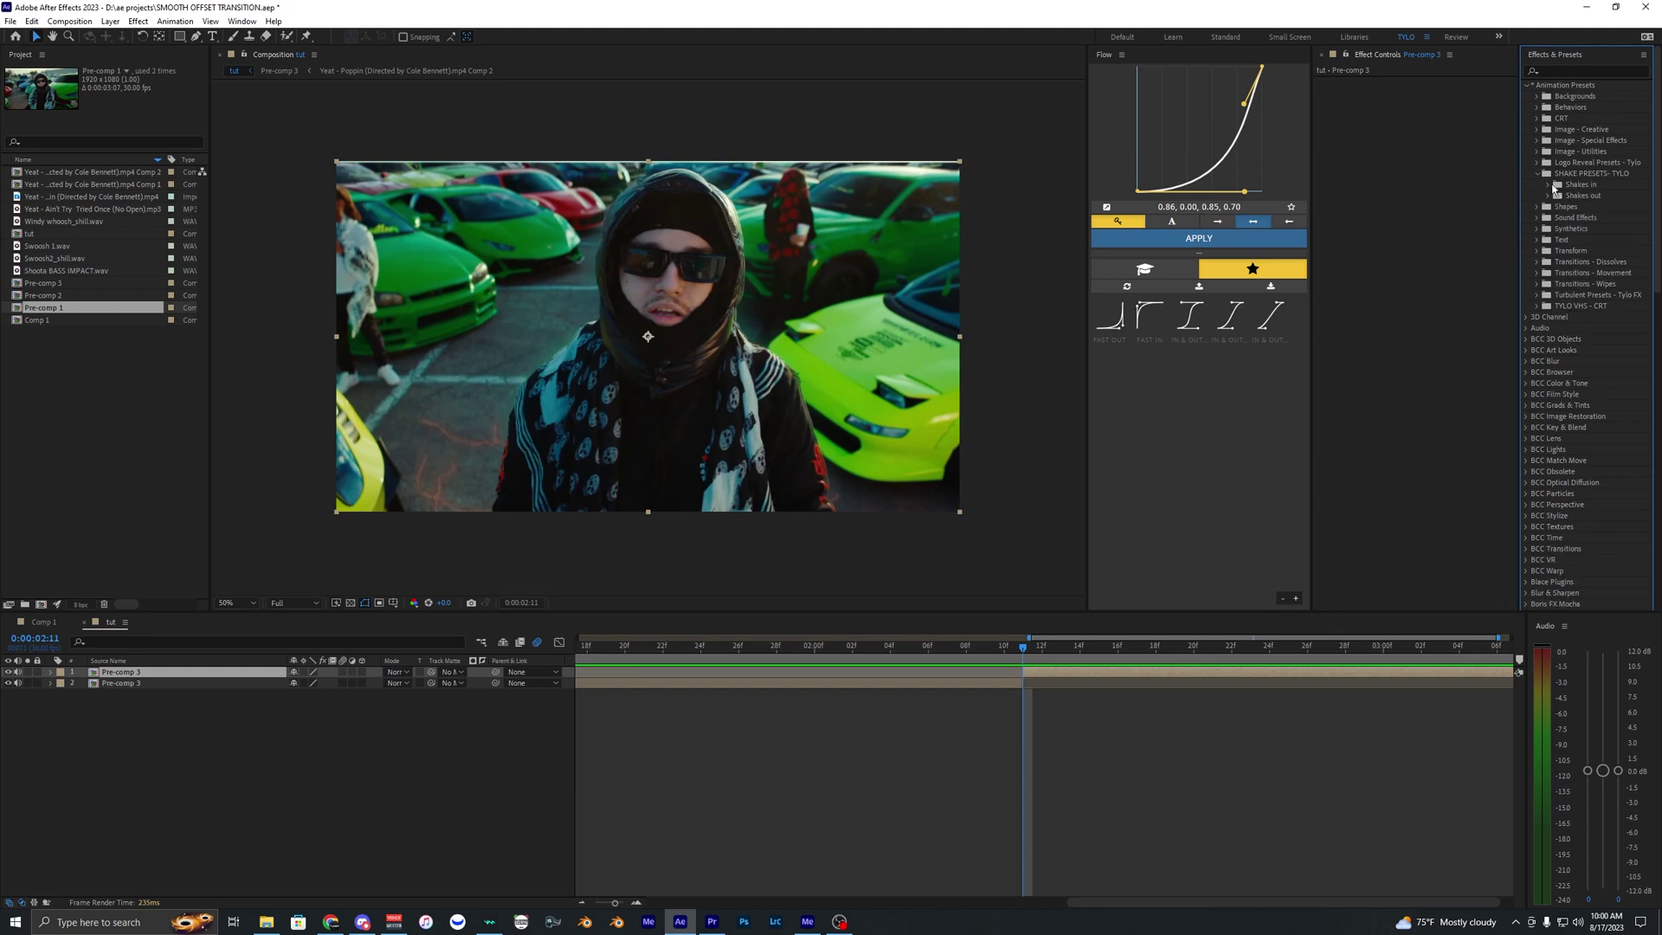
pyautogui.click(1548, 185)
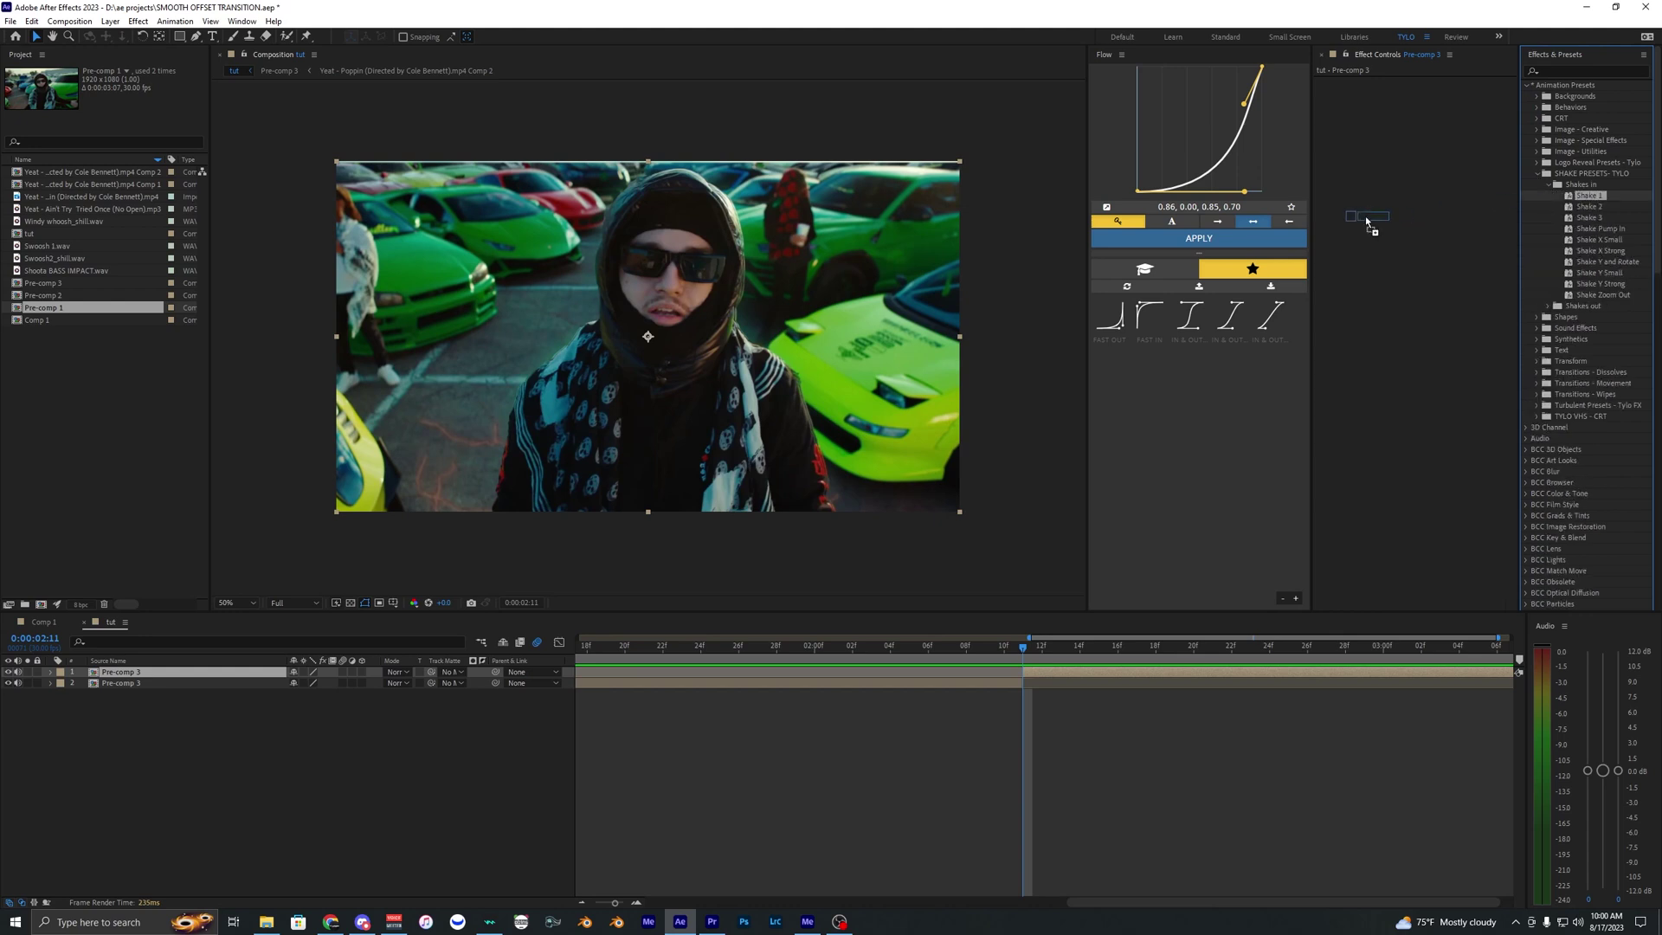
pyautogui.moveTo(1367, 223); pyautogui.dragTo(1394, 298)
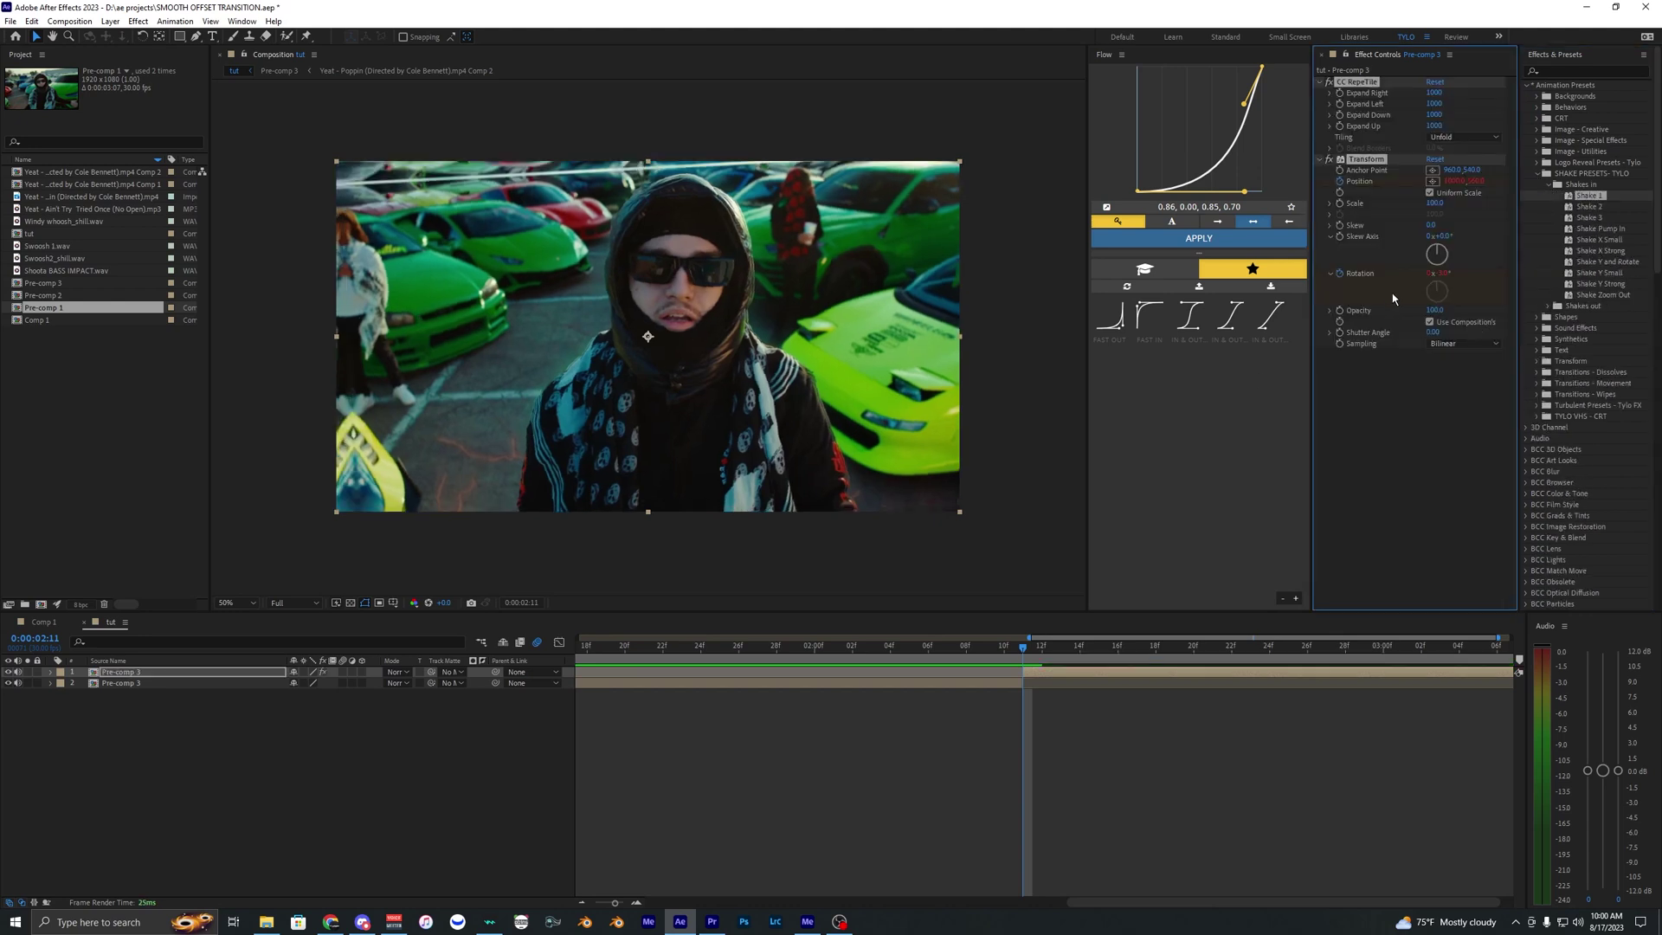
# - Enable motion blur on the layer with the shake and preview the transition from about 0:00:01:26
pyautogui.click(342, 673)
pyautogui.click(989, 746)
pyautogui.moveTo(1019, 649); pyautogui.dragTo(749, 688)
pyautogui.press('space')
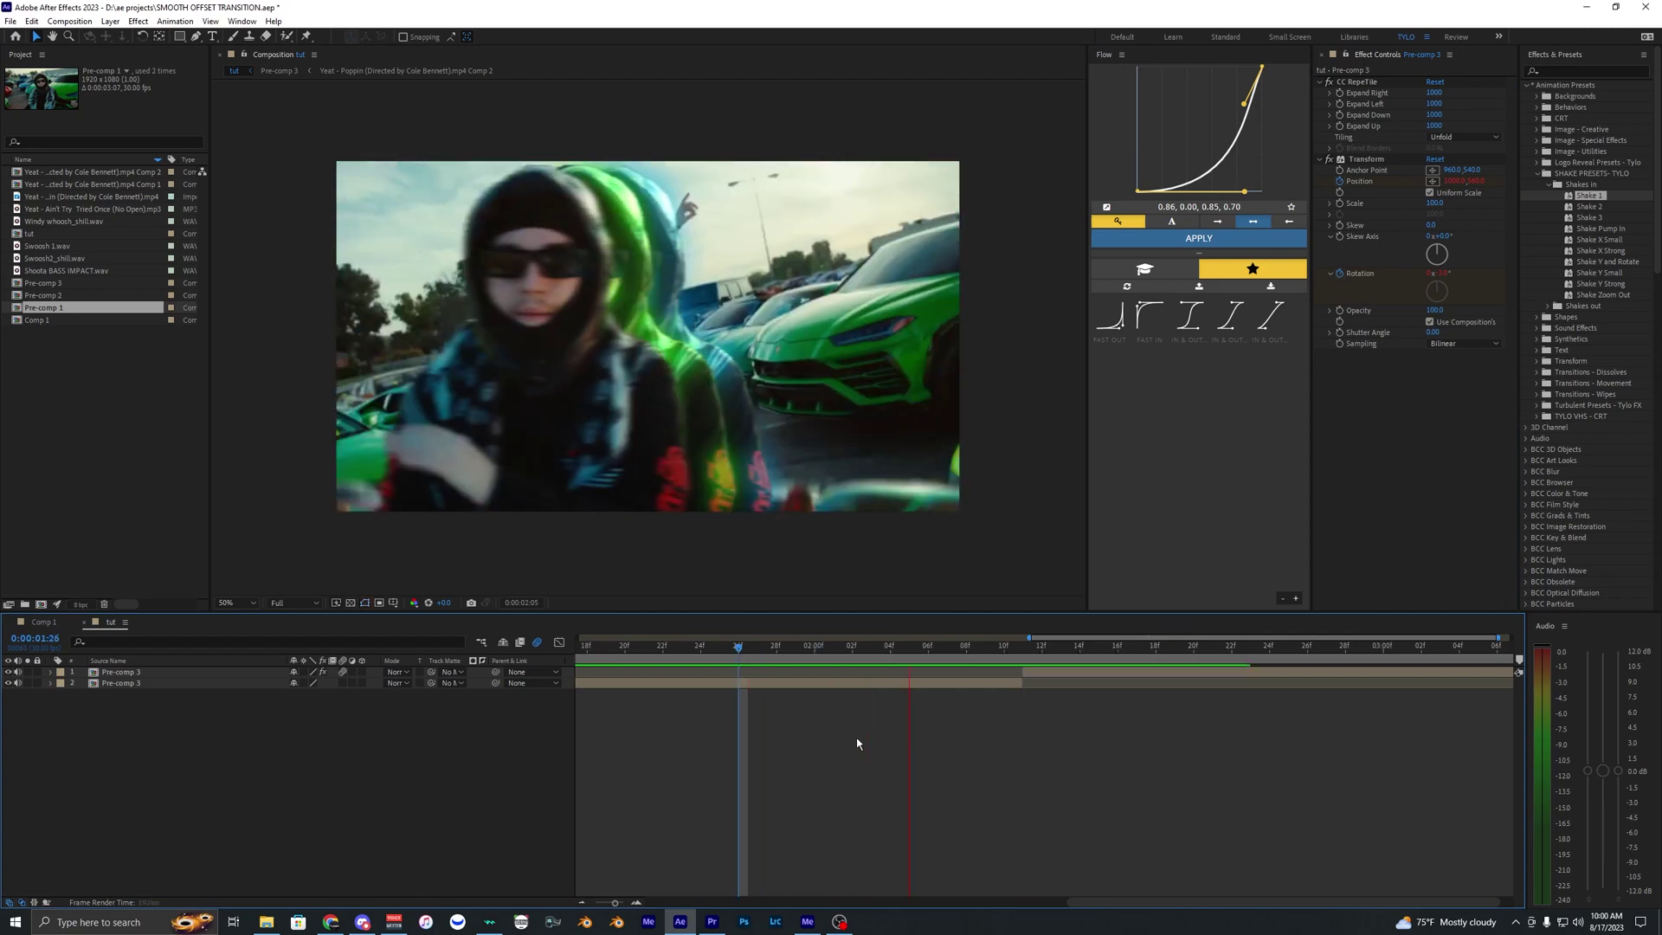
pyautogui.press('-')
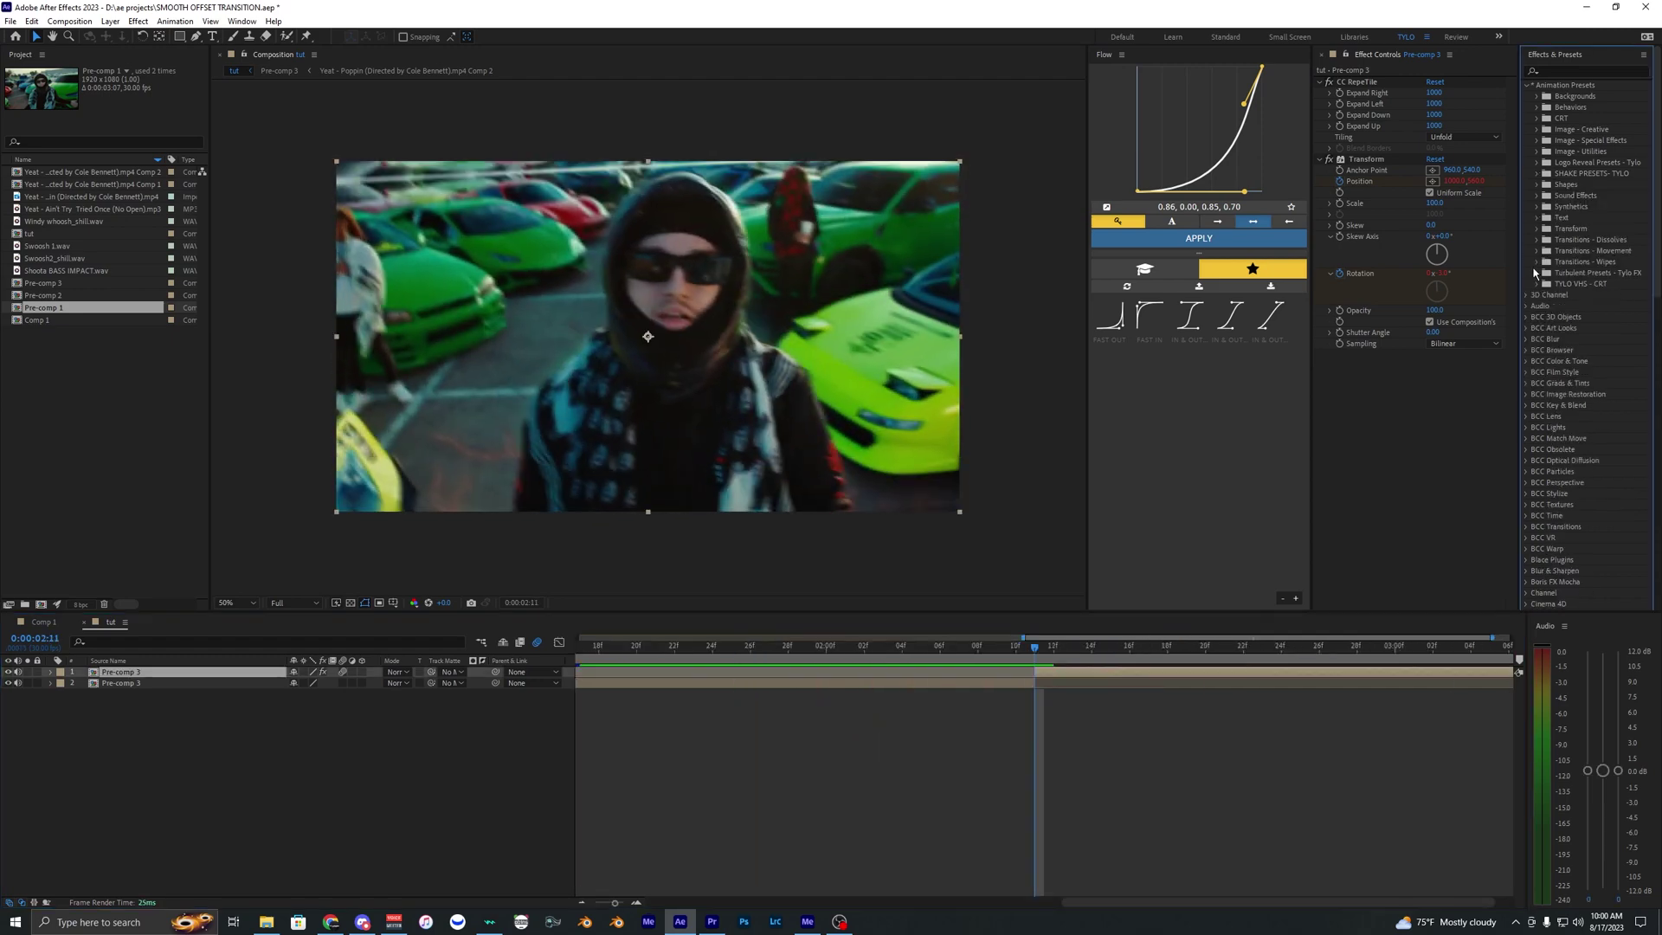
# - Apply the Turbulent 3 - SMALL preset to the second part at 0:00:02:11 and preview the transition
pyautogui.click(1537, 274)
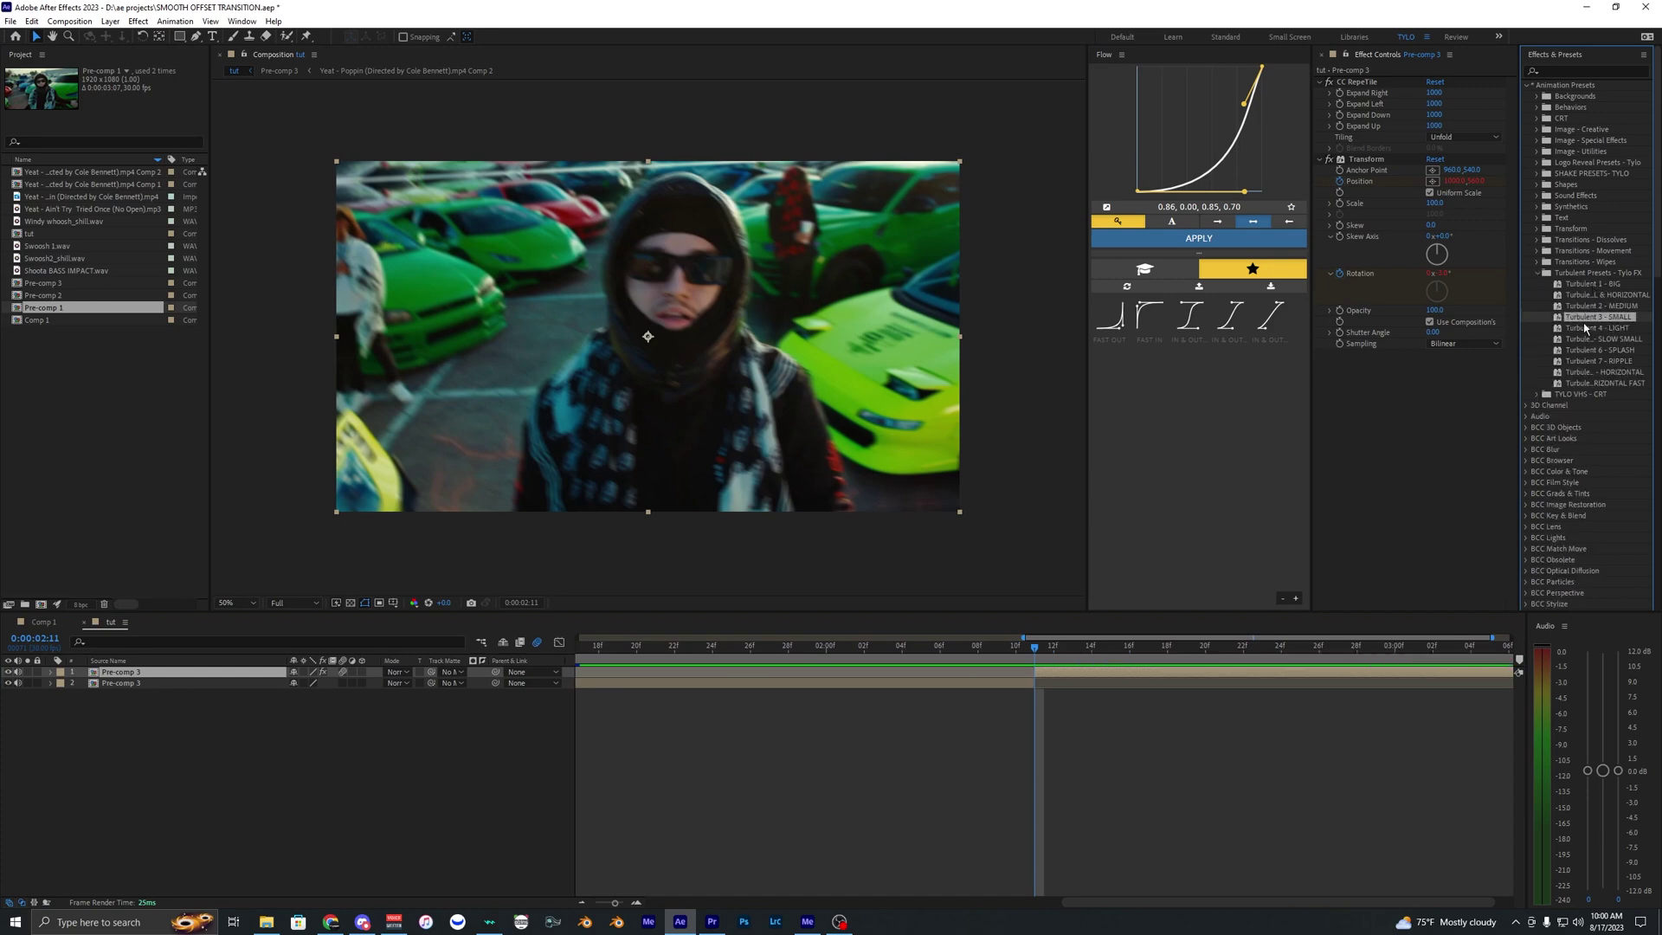
pyautogui.moveTo(1598, 316); pyautogui.dragTo(1382, 410)
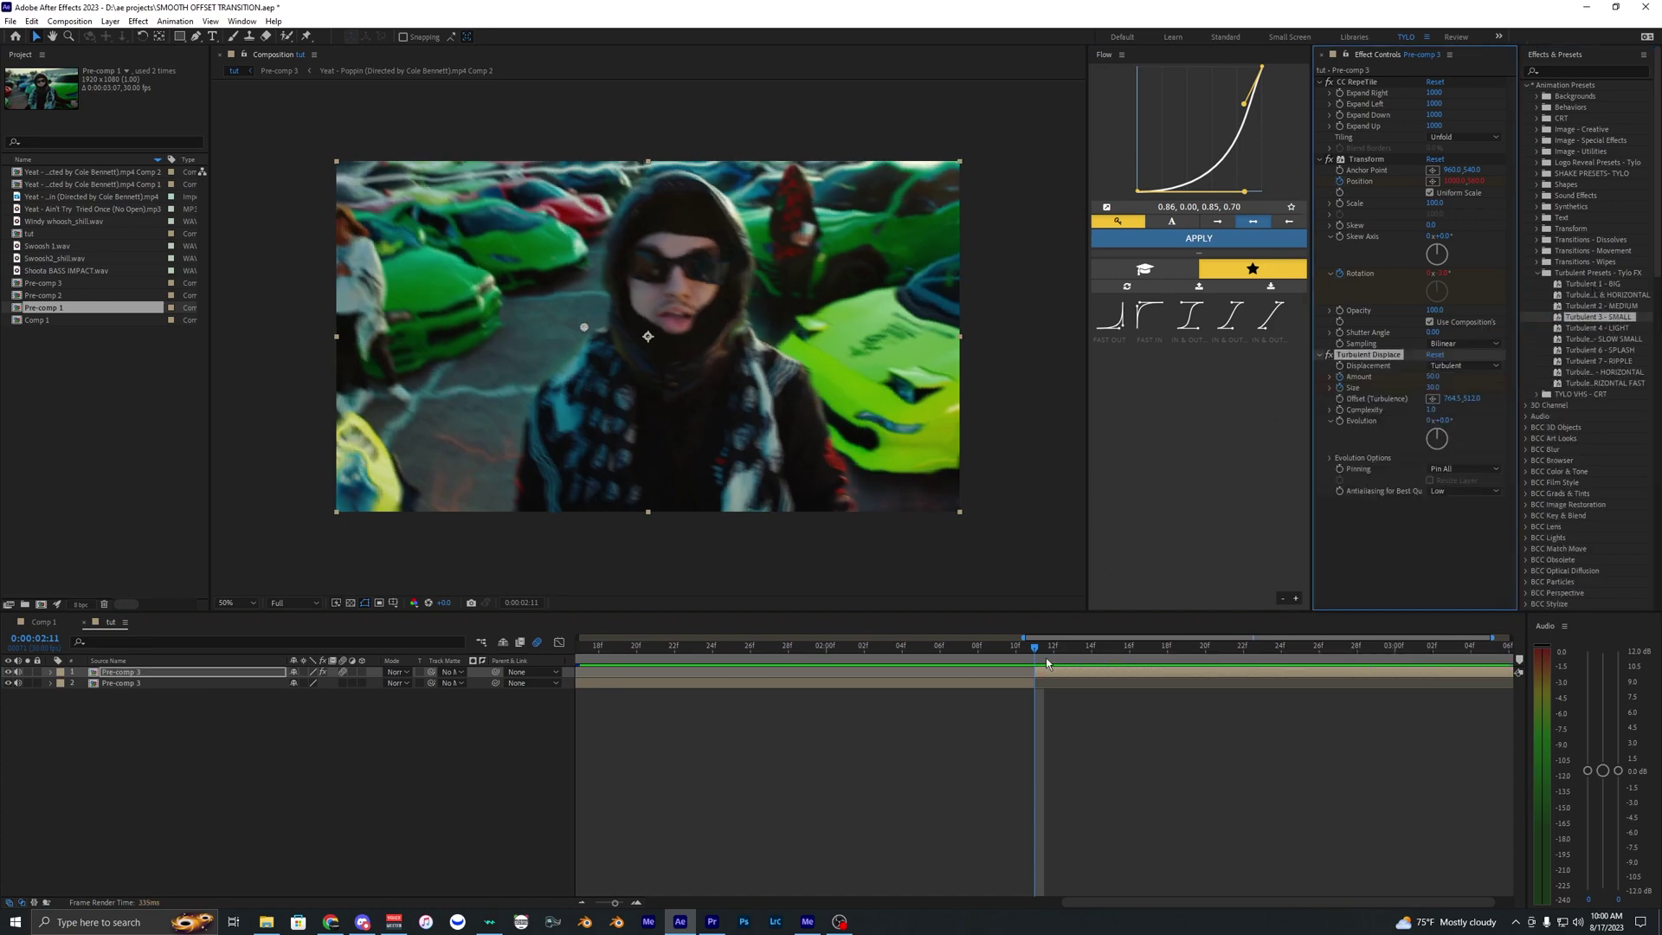
pyautogui.moveTo(1041, 651); pyautogui.dragTo(827, 668)
pyautogui.press('space')
pyautogui.press('-')
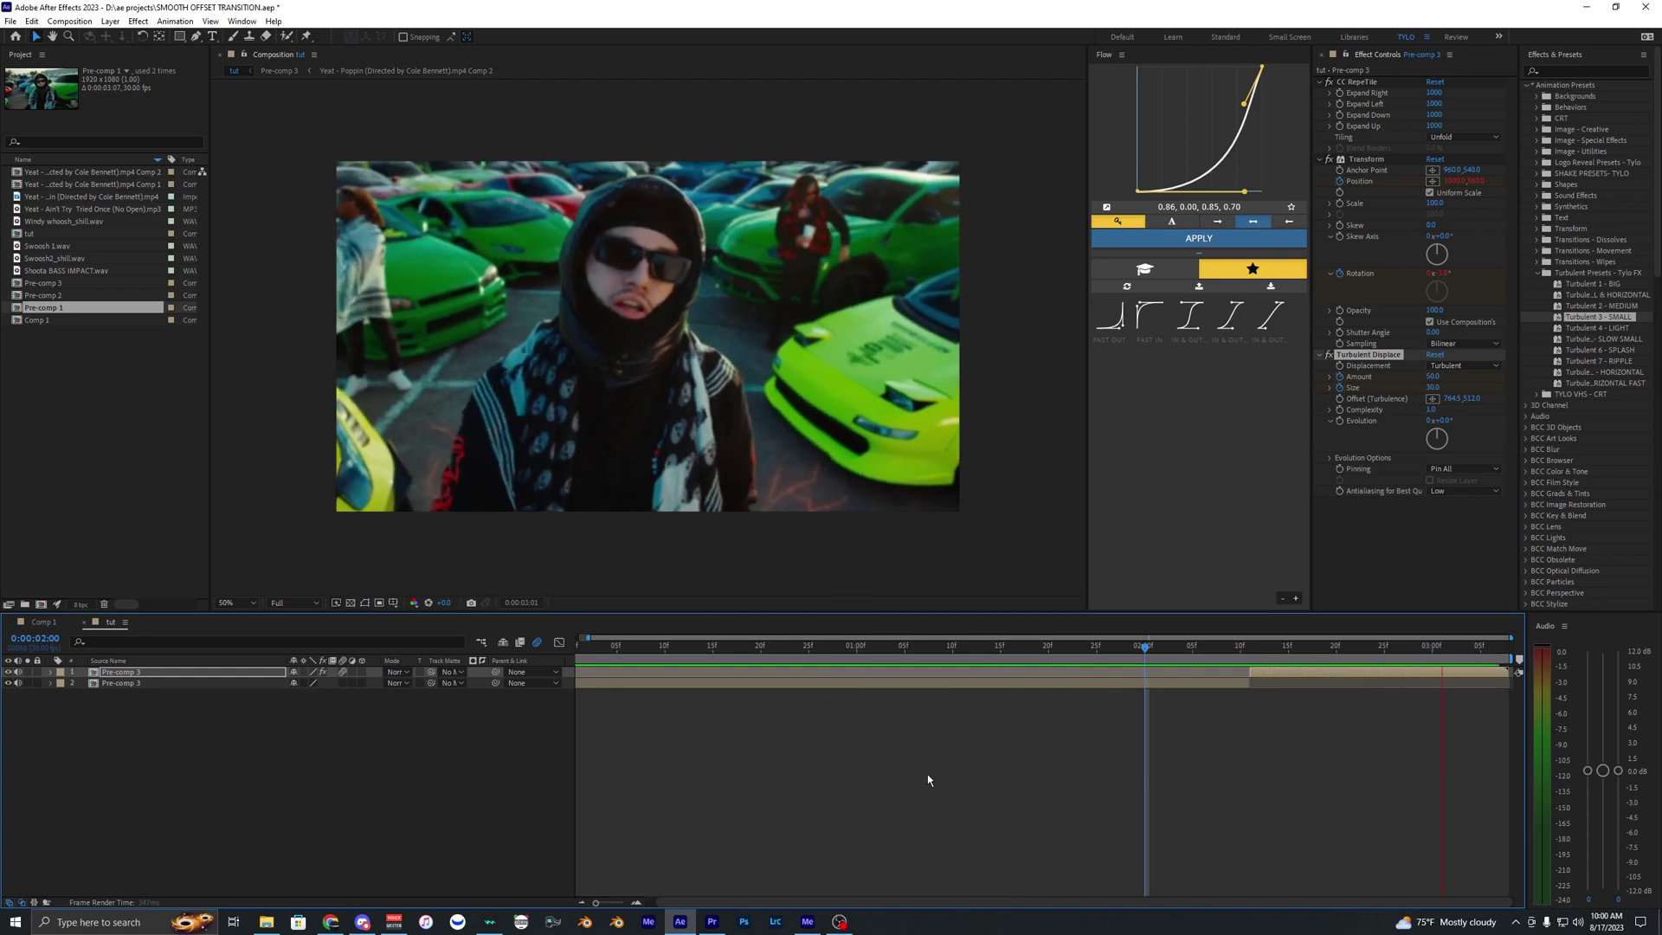
# - Show the effects applied to the second part of the split layer and collapse the Turbulent Presets folder
pyautogui.click(964, 761)
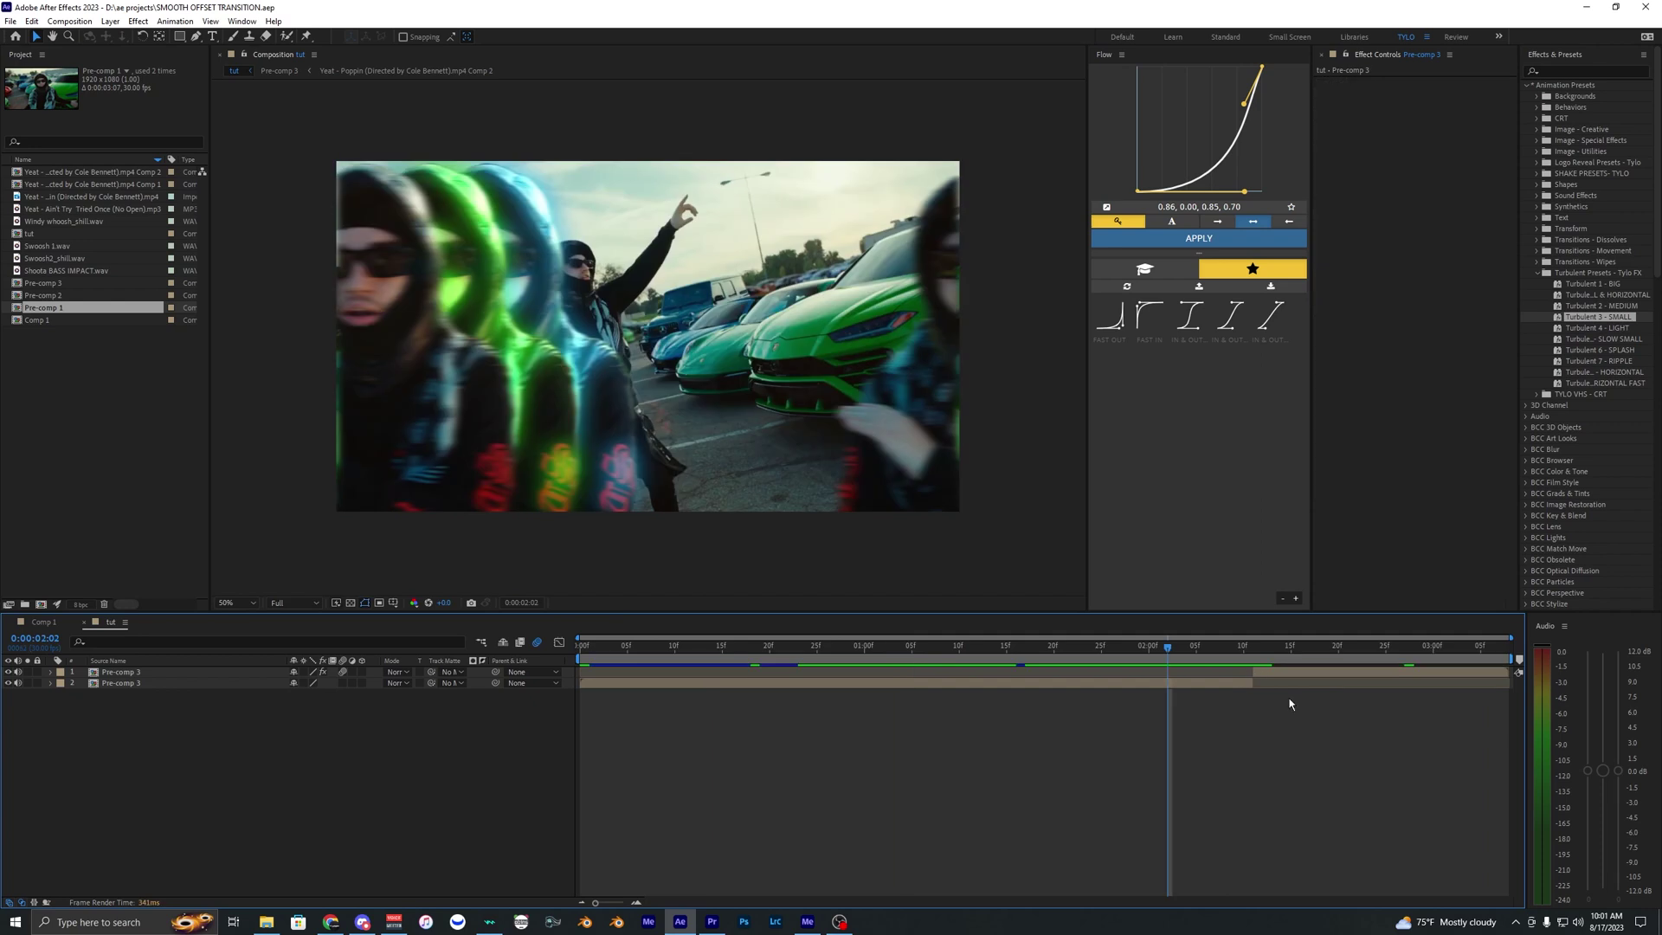
pyautogui.click(1285, 670)
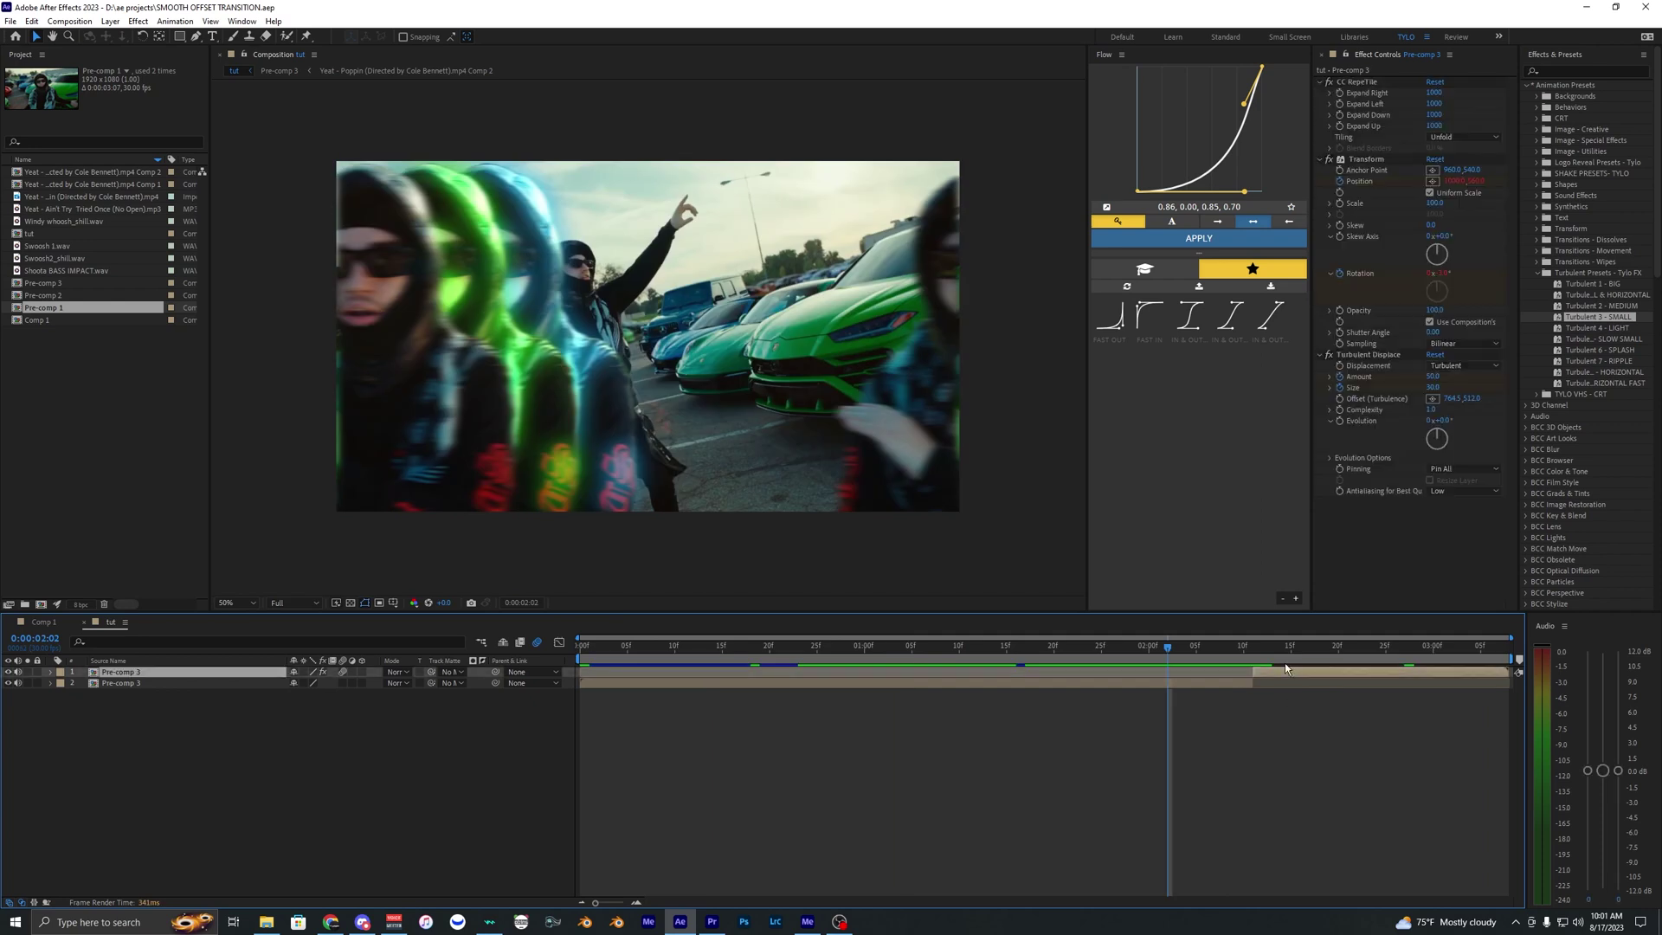
pyautogui.click(1540, 273)
pyautogui.click(1179, 698)
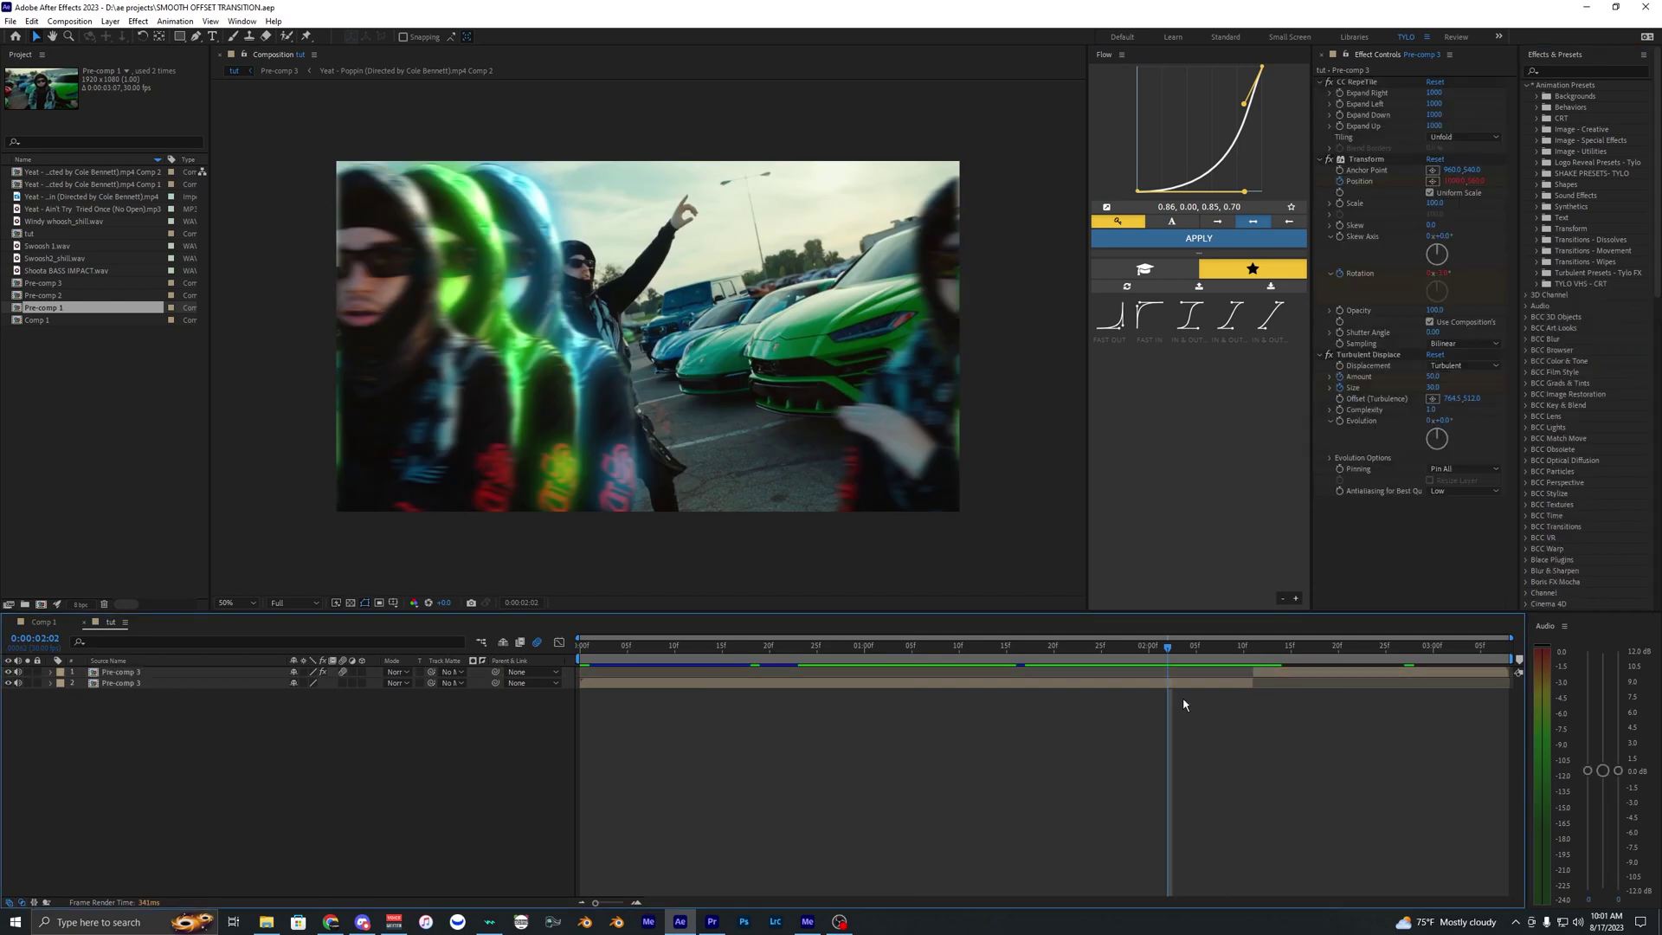
# - Scrub through the offset transition from 0:00:02:00 to review the staggered glowing copies
pyautogui.press('Home')
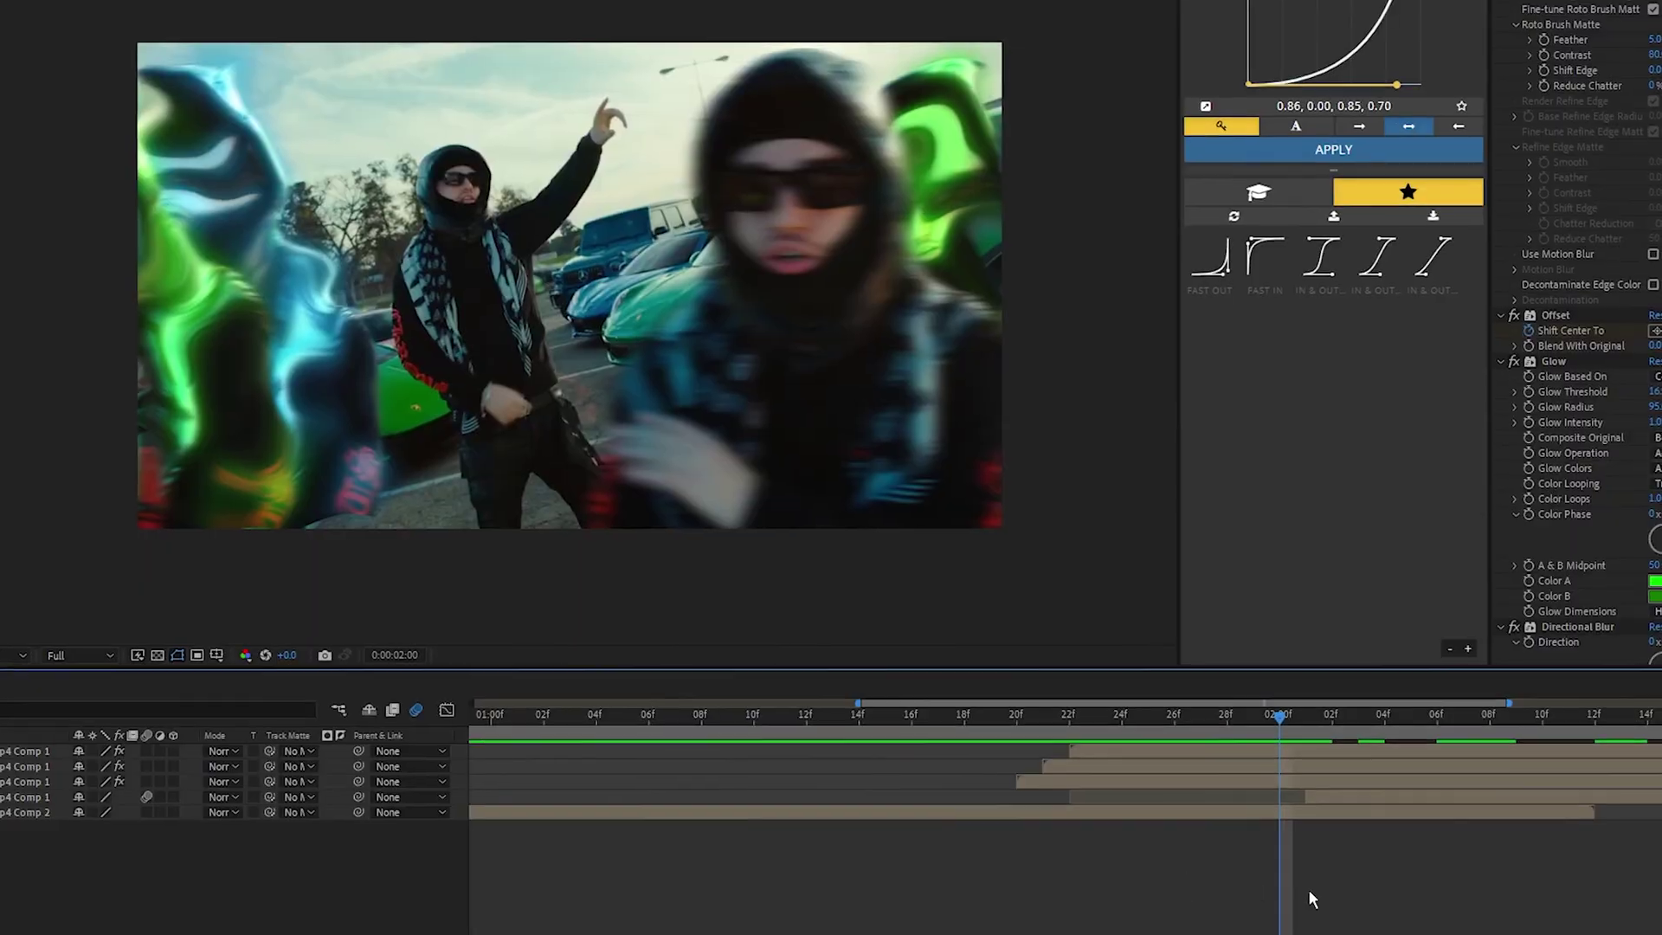
pyautogui.hscroll(3, 1083, 894)
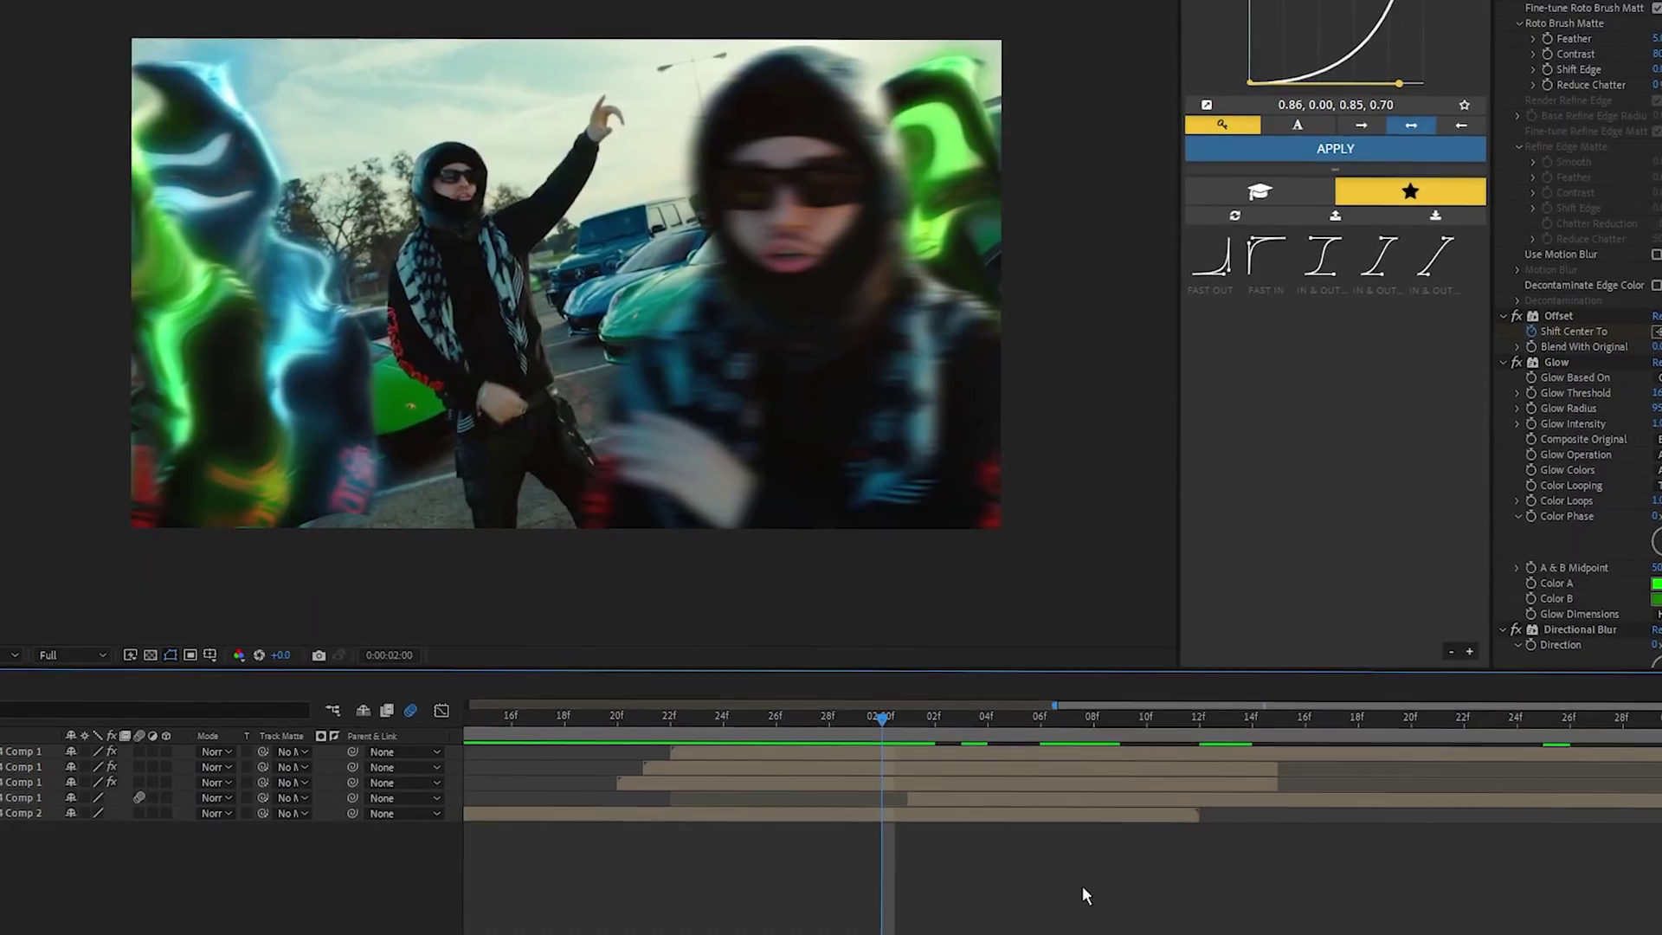
pyautogui.moveTo(883, 718); pyautogui.dragTo(947, 727)
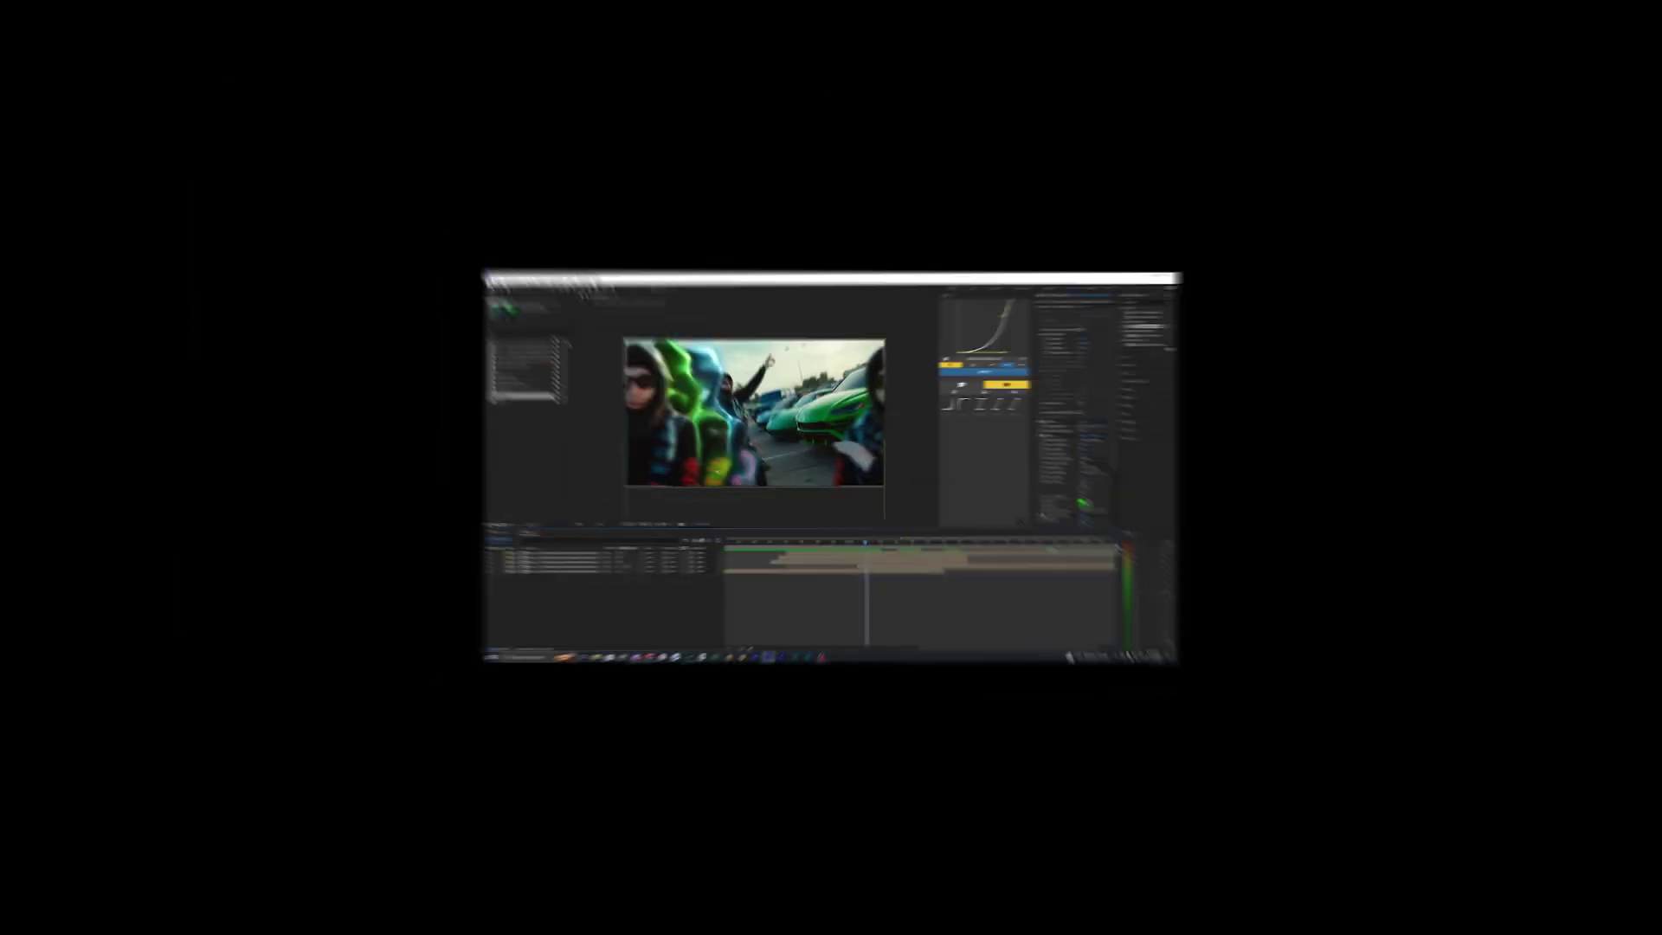